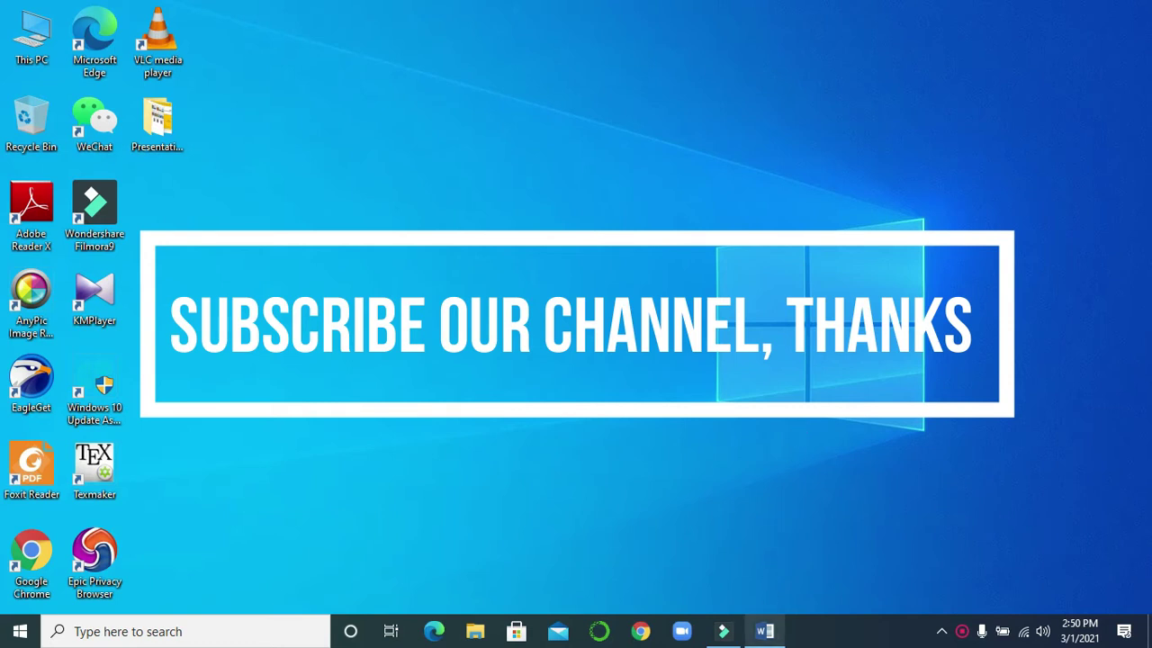
- Switch to the research proposal in Word and insert a "Table 1" caption above the materials table in the Literature Review section
left_click(770, 640)
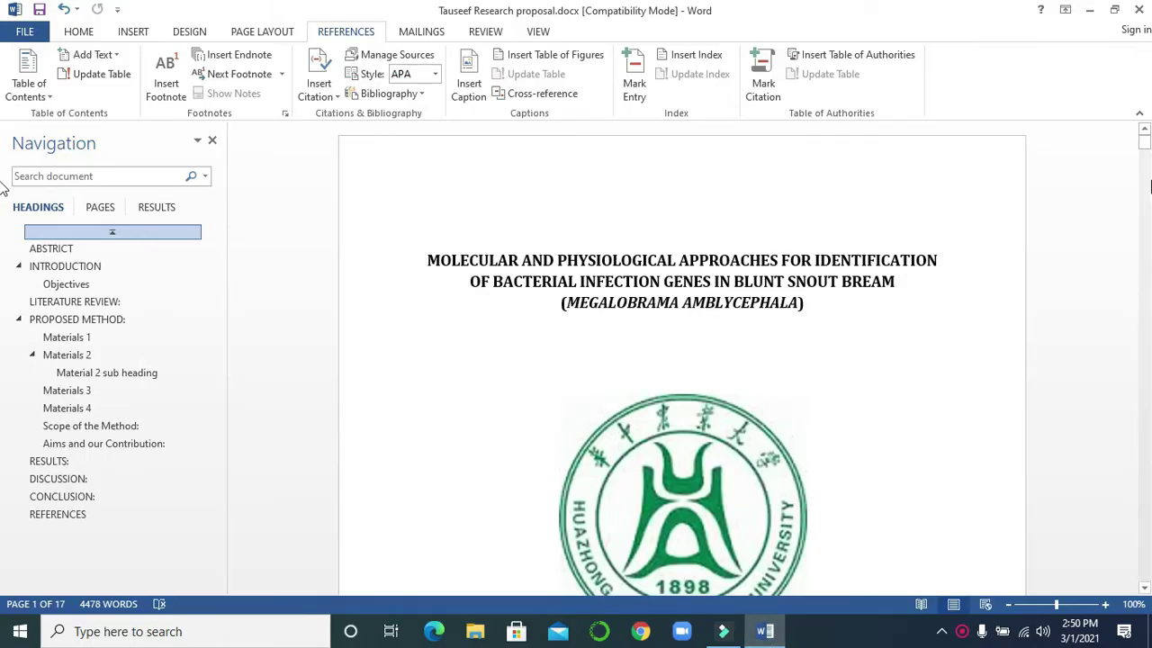
mouse_move(1146, 146)
left_mouse_down()
mouse_move(1144, 180)
mouse_move(1144, 168)
left_mouse_up()
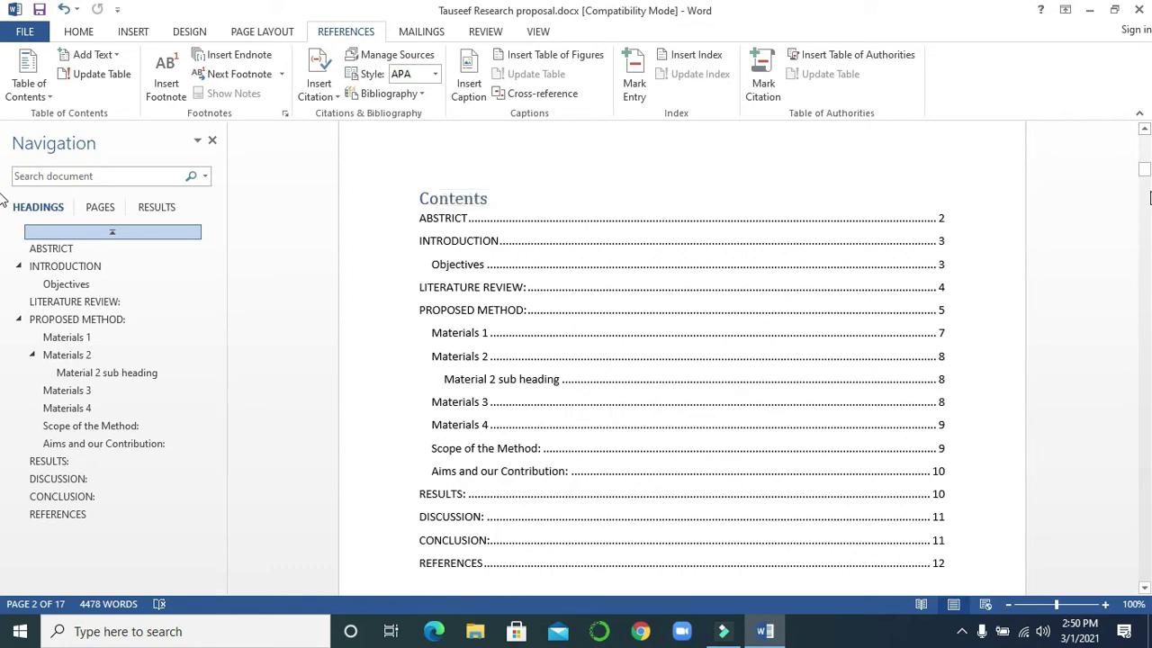
left_click_drag(1144, 173, 1142, 291)
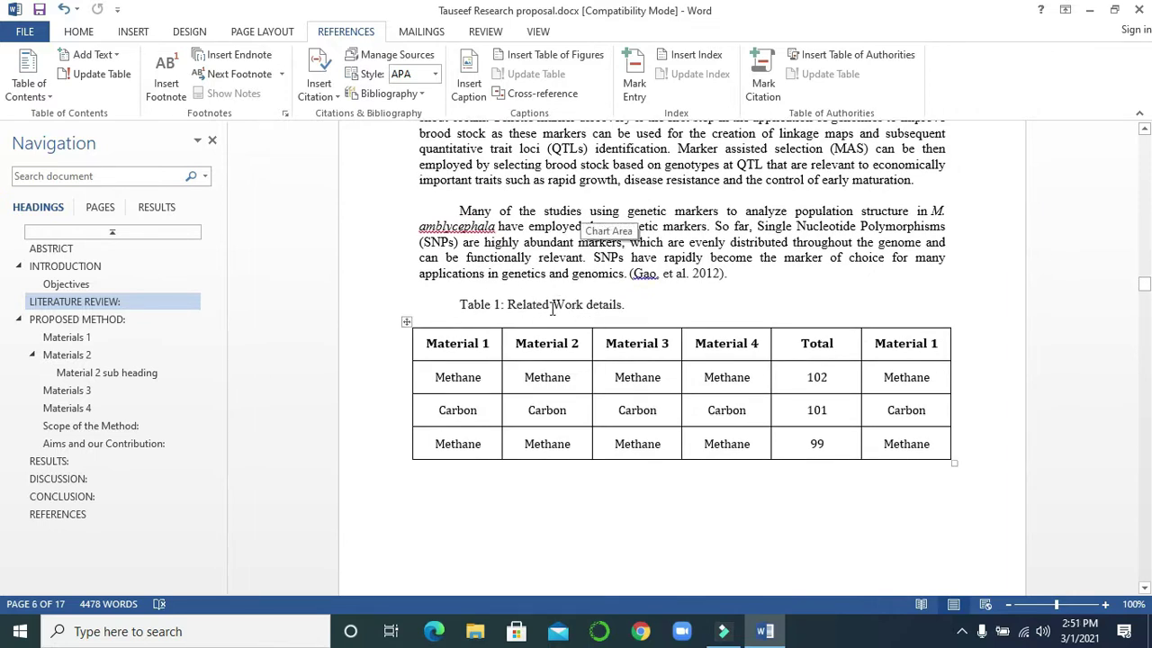
left_click(406, 323)
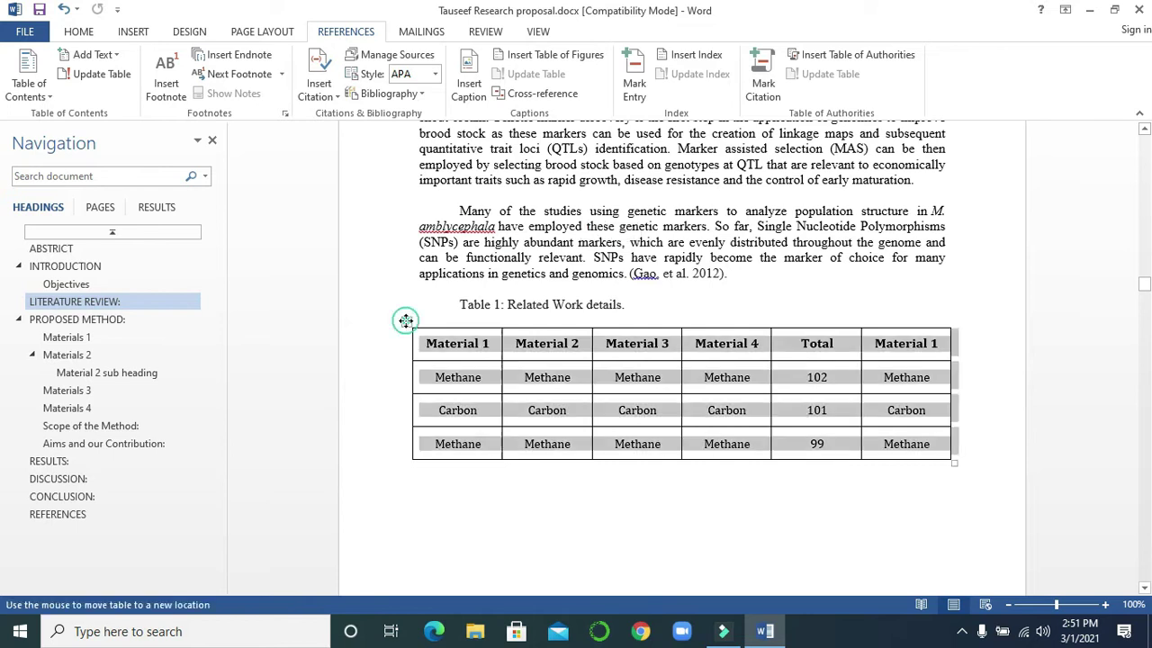
left_click(473, 97)
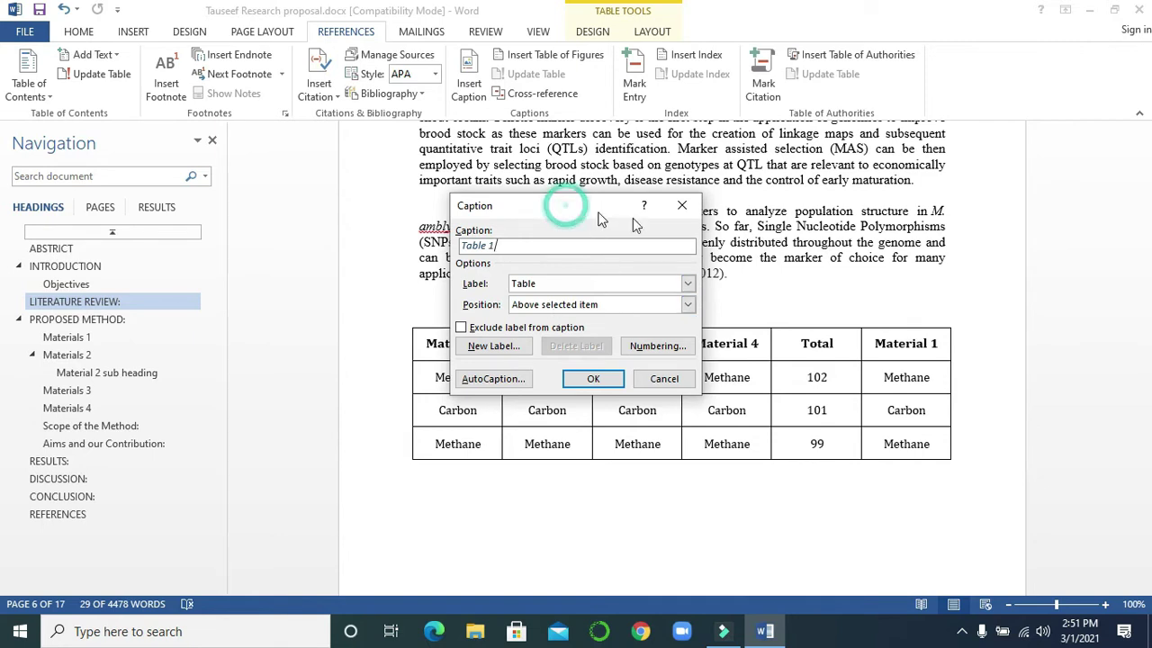
left_click_drag(566, 205, 751, 241)
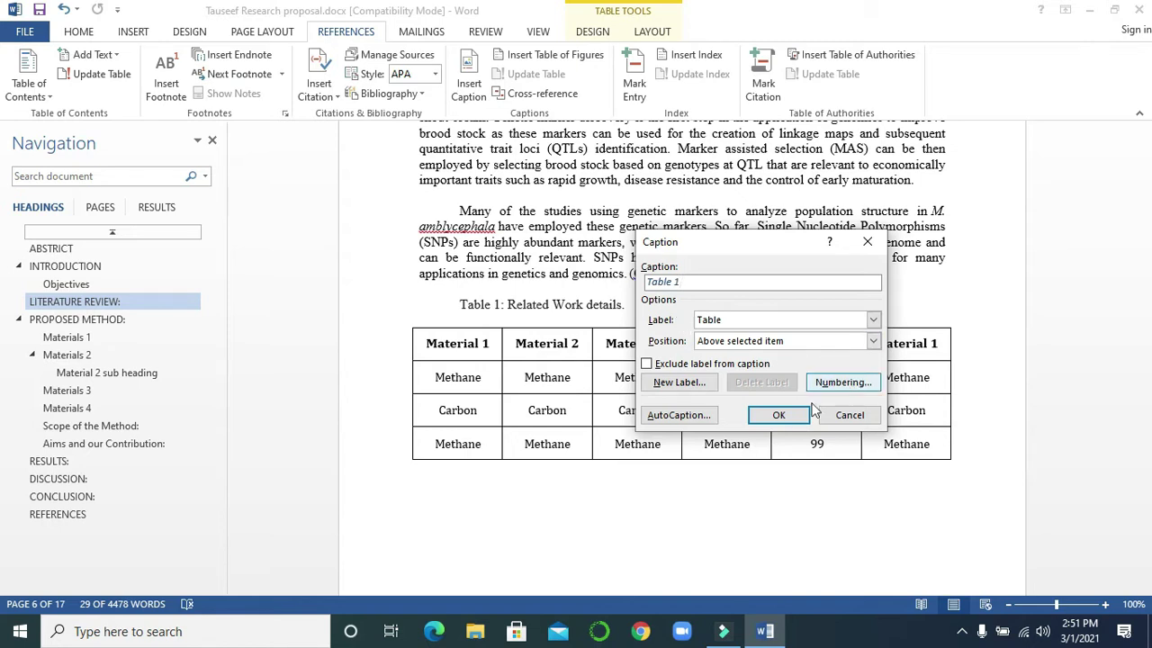
left_click(779, 416)
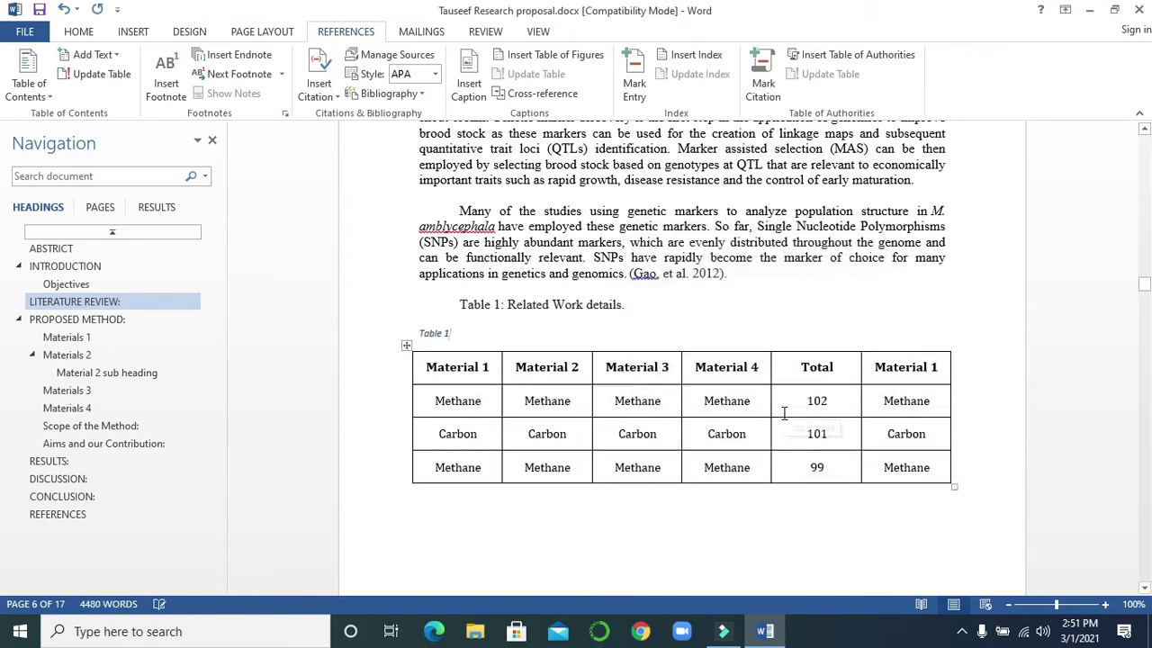
- Copy "Related Work details." from the manually typed table title into the new Table 1 caption
left_click_drag(632, 307, 509, 307)
key("ctrl+c")
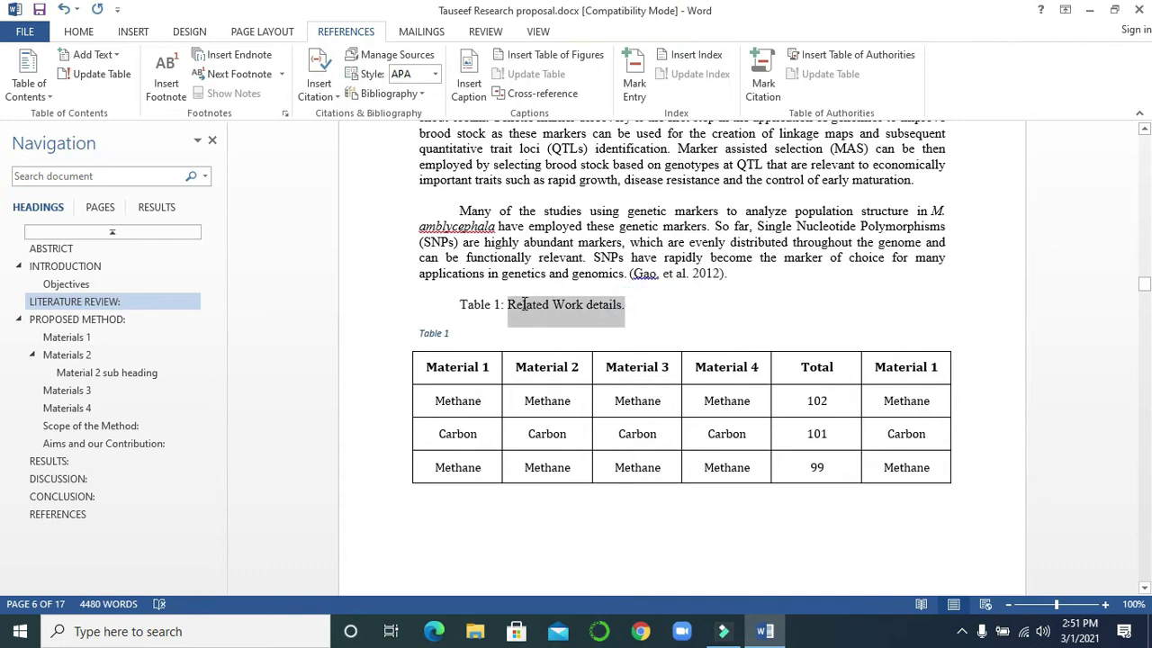
left_click(470, 338)
key("ctrl+v")
- Delete the old typed "Table 1: Related Work details." line, keeping the inserted caption on its own line above the table
left_click(687, 297)
left_click_drag(648, 309, 450, 306)
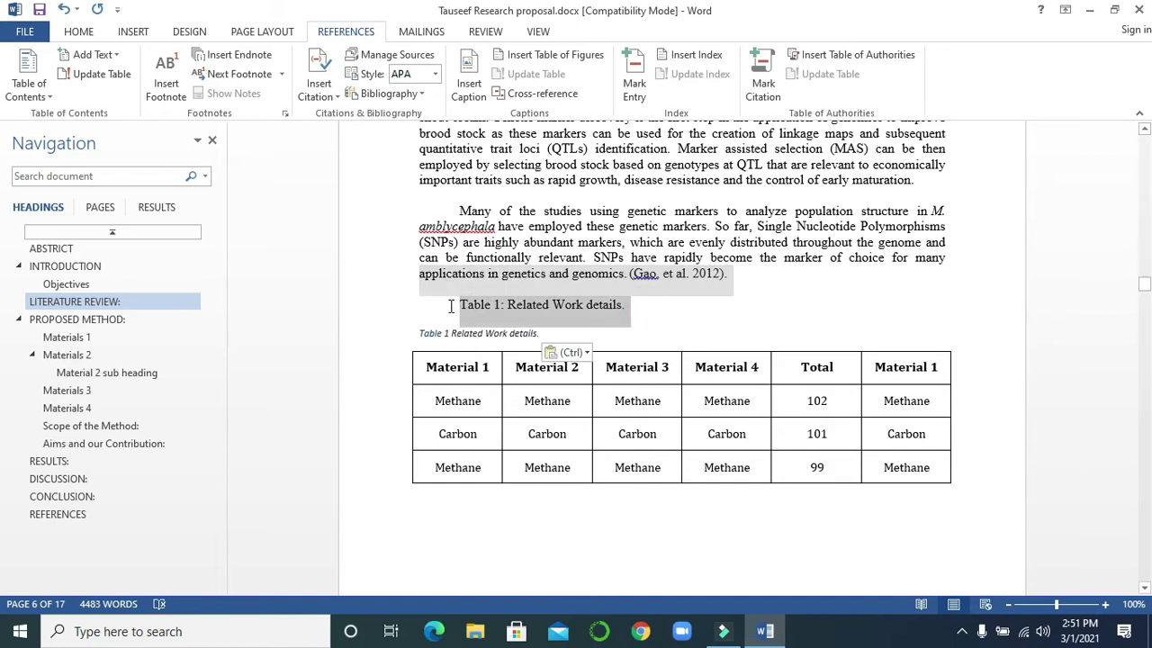
key("BackSpace")
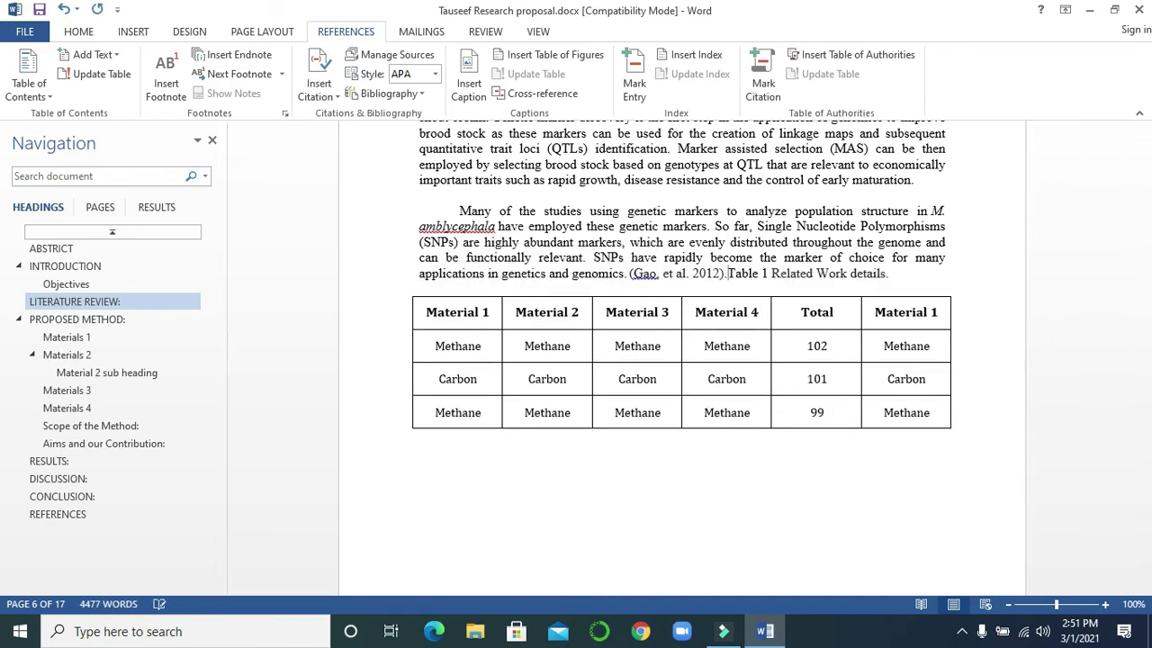
key("Return")
- Enlarge the whole Table 1 caption to 11 pt and centre it above the table
left_click_drag(548, 299, 424, 304)
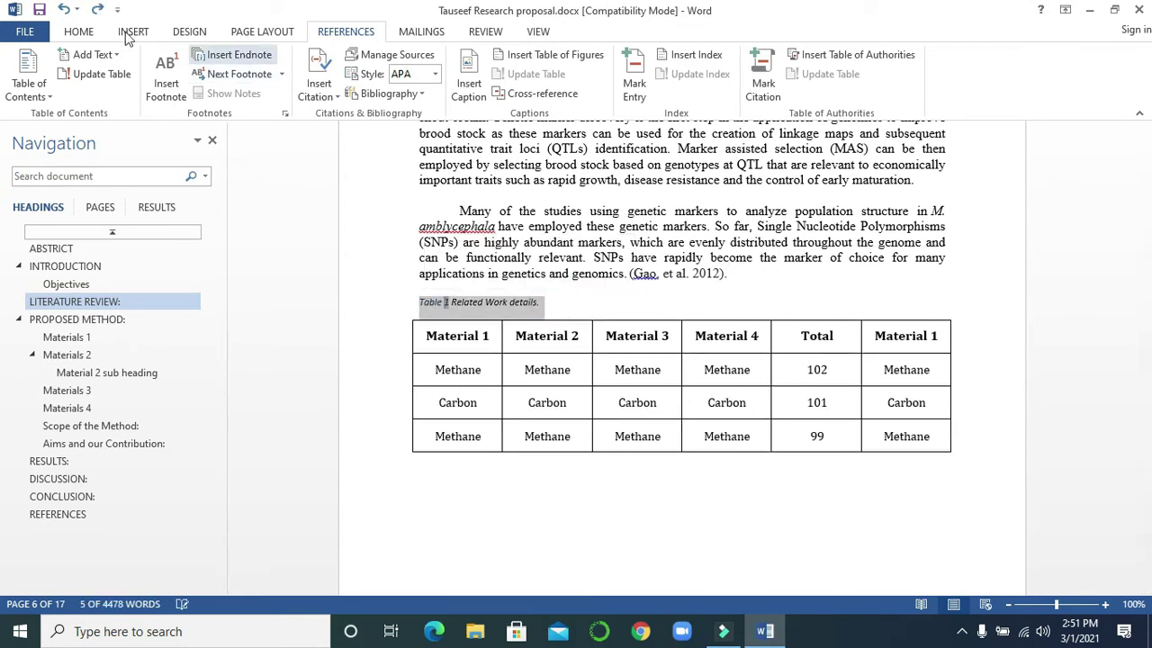
left_click(86, 34)
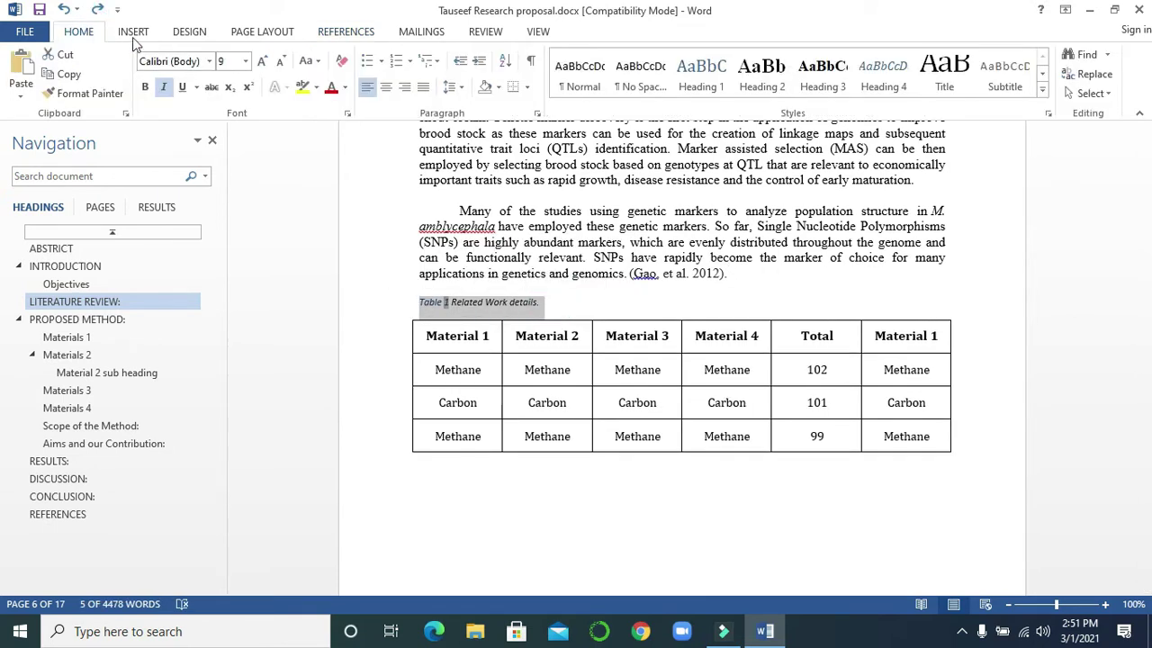
left_click(262, 61)
left_click(262, 60)
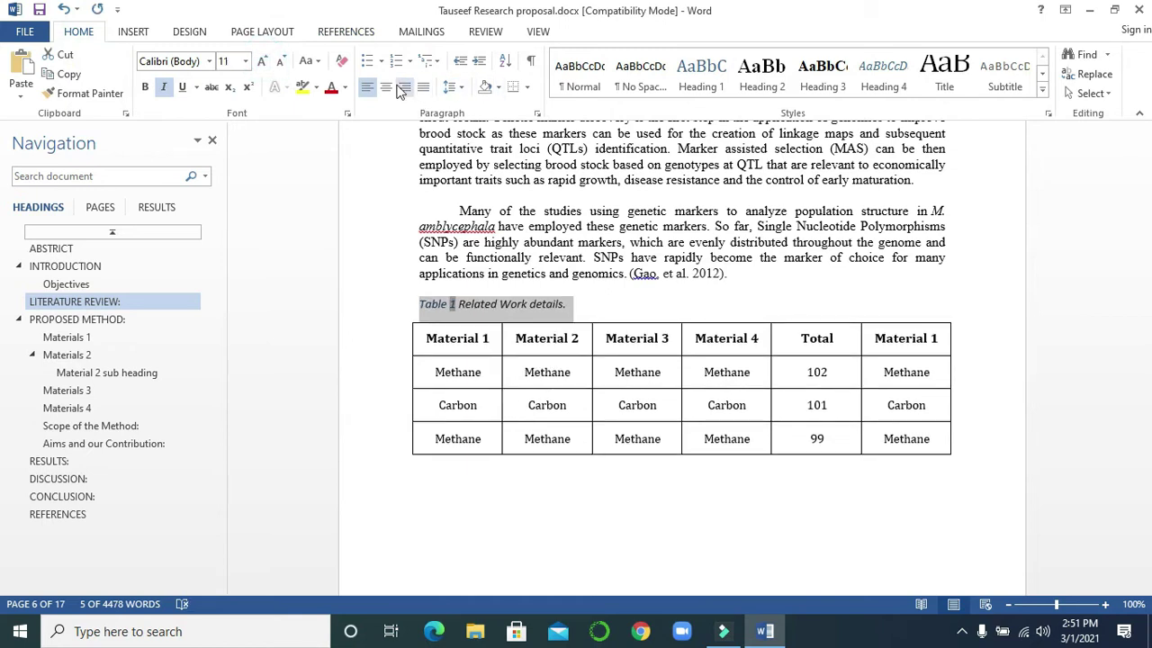
left_click(385, 86)
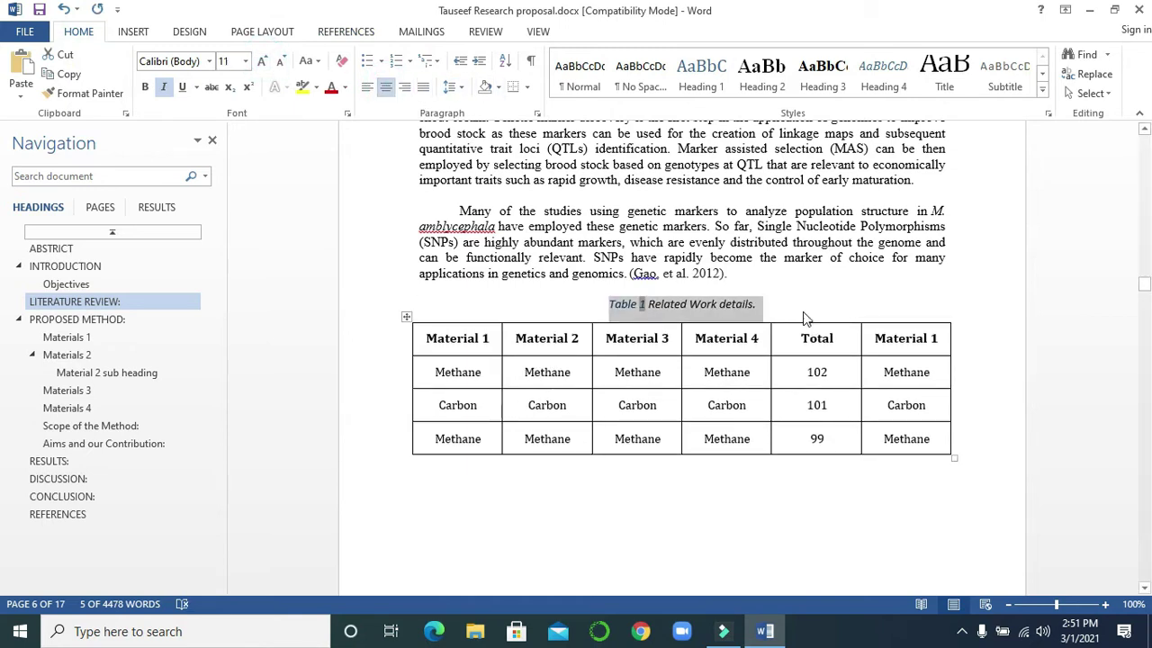
left_click(799, 307)
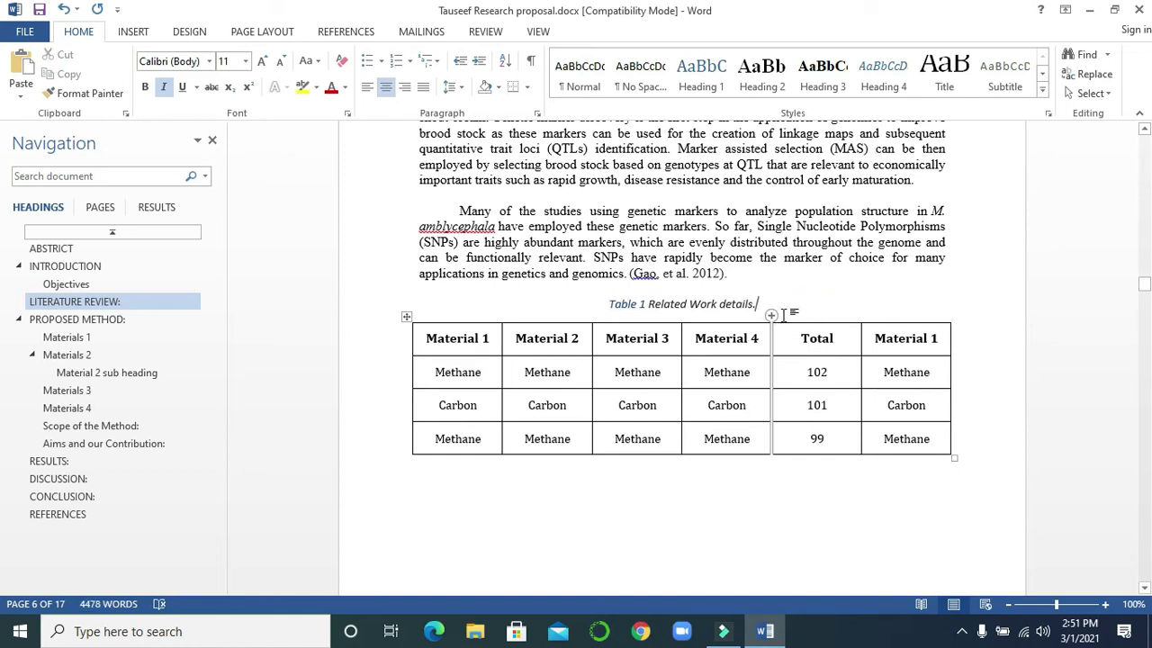
- Set the font colour of the "Table 1" label in the caption to Automatic
left_click_drag(606, 299, 647, 306)
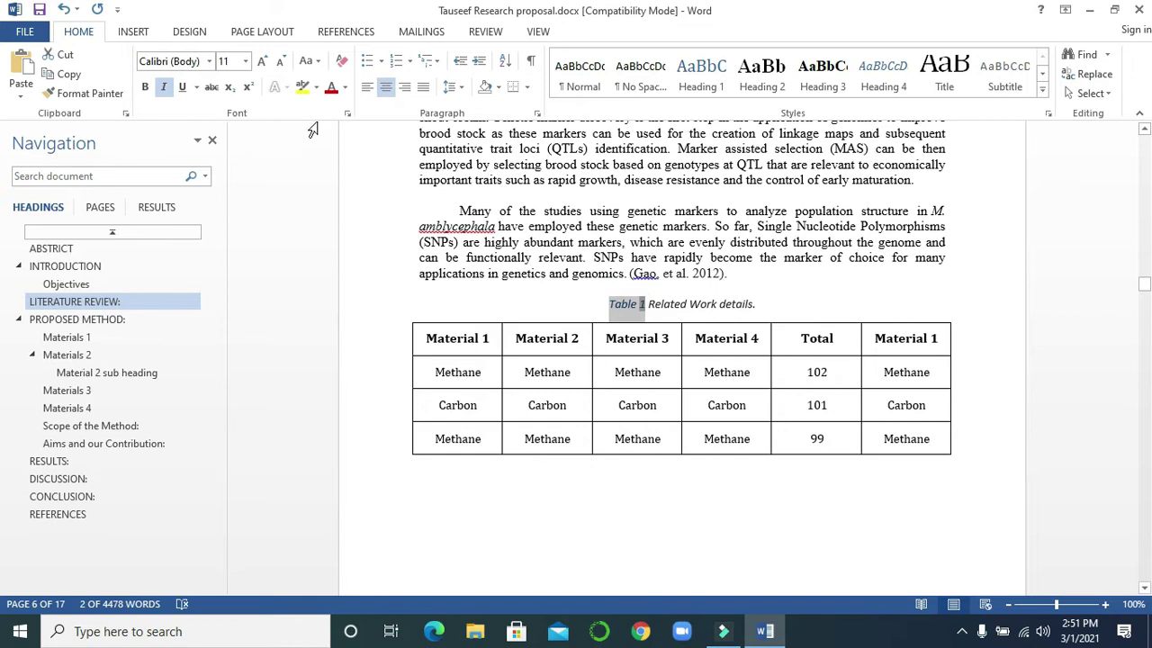
left_click(345, 87)
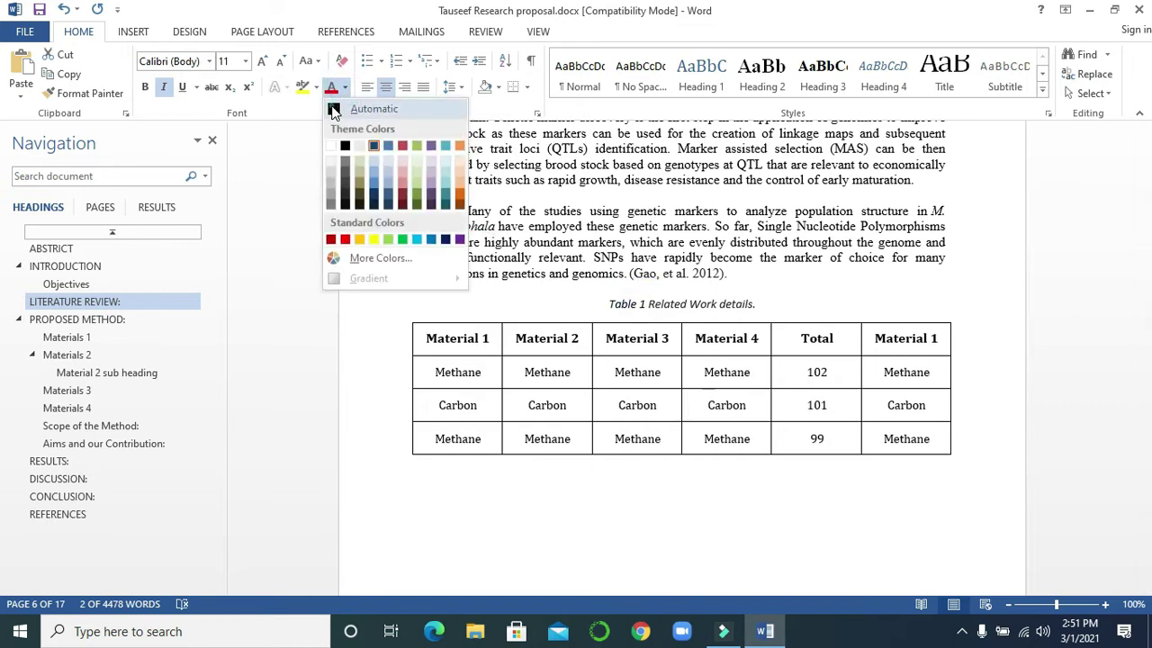
left_click(334, 110)
left_click(794, 302)
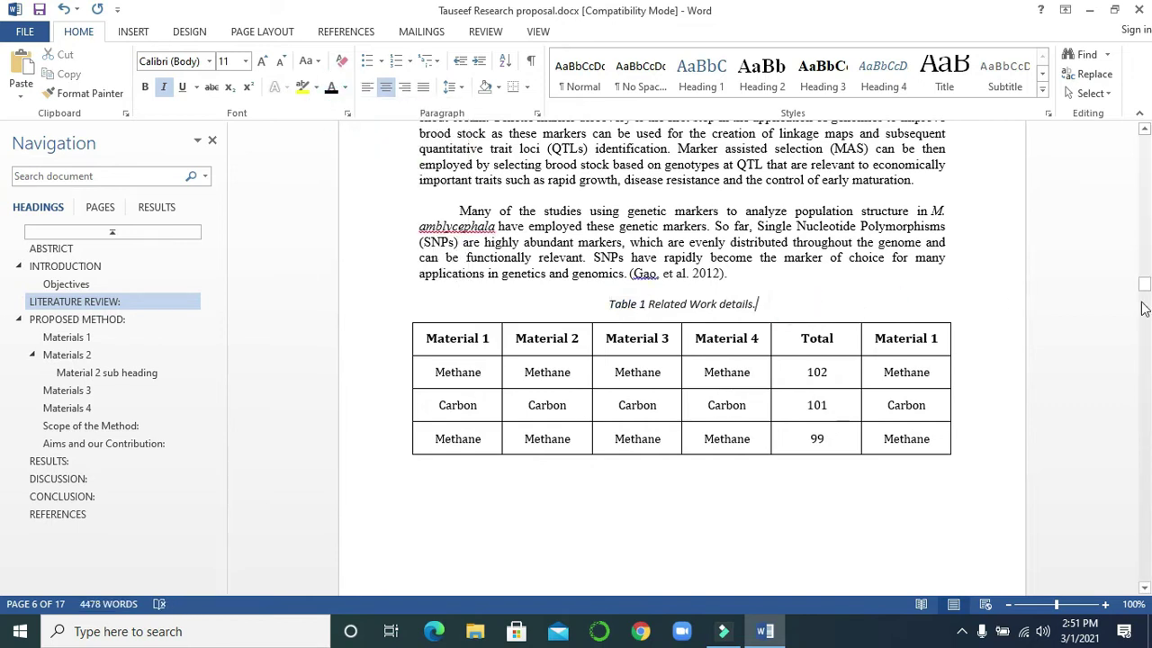
- Insert a caption with the Figure label below the Wuhan University picture that precedes the Proposed Method heading
left_click_drag(1144, 284, 1145, 305)
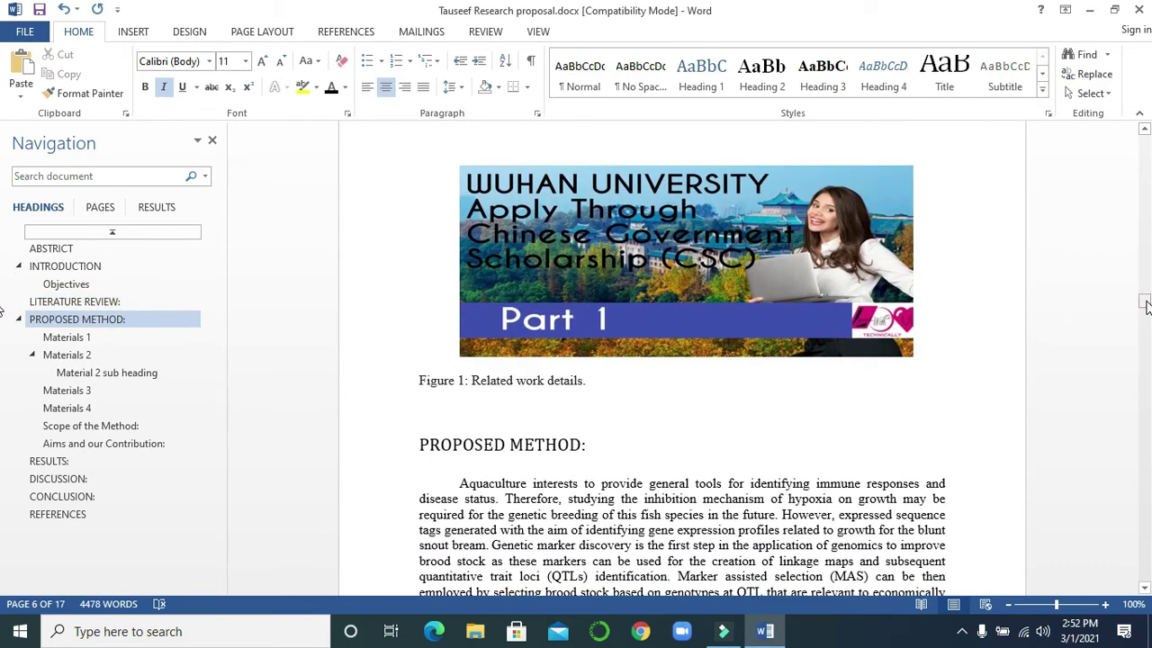
left_click(671, 266)
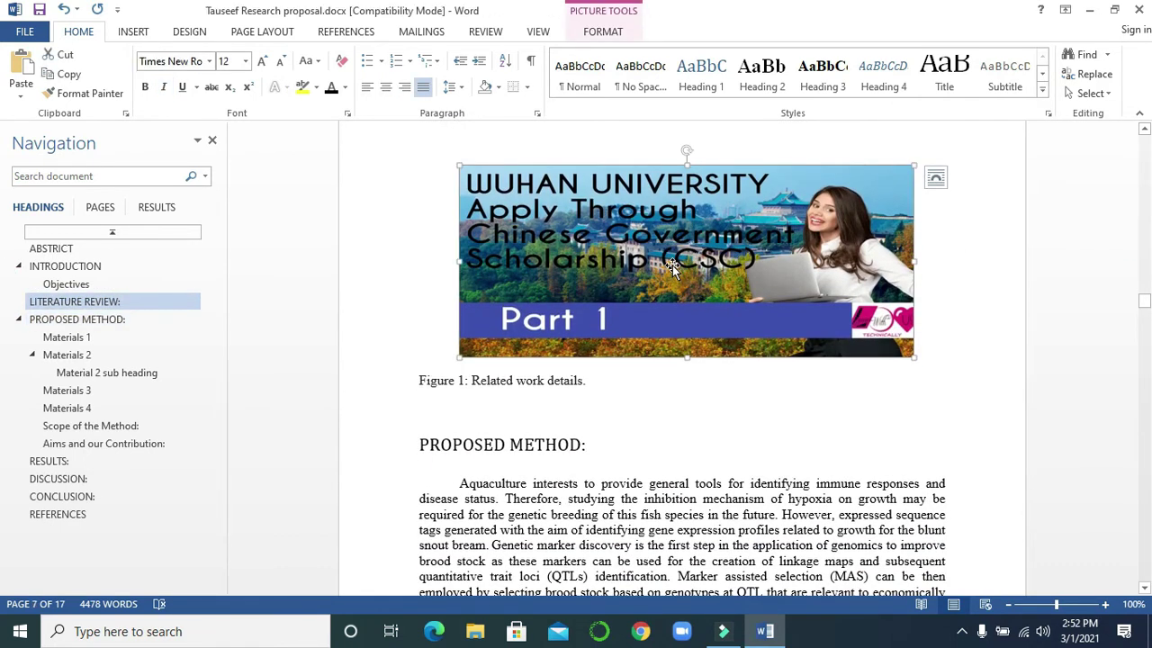
left_click(342, 32)
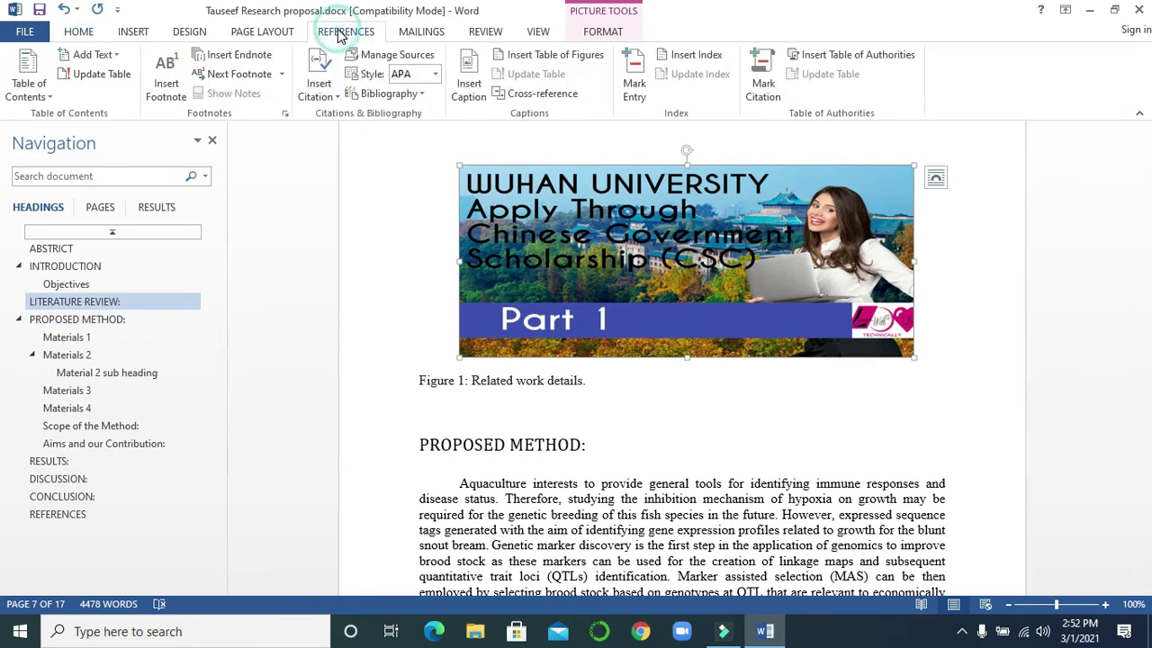
left_click(468, 86)
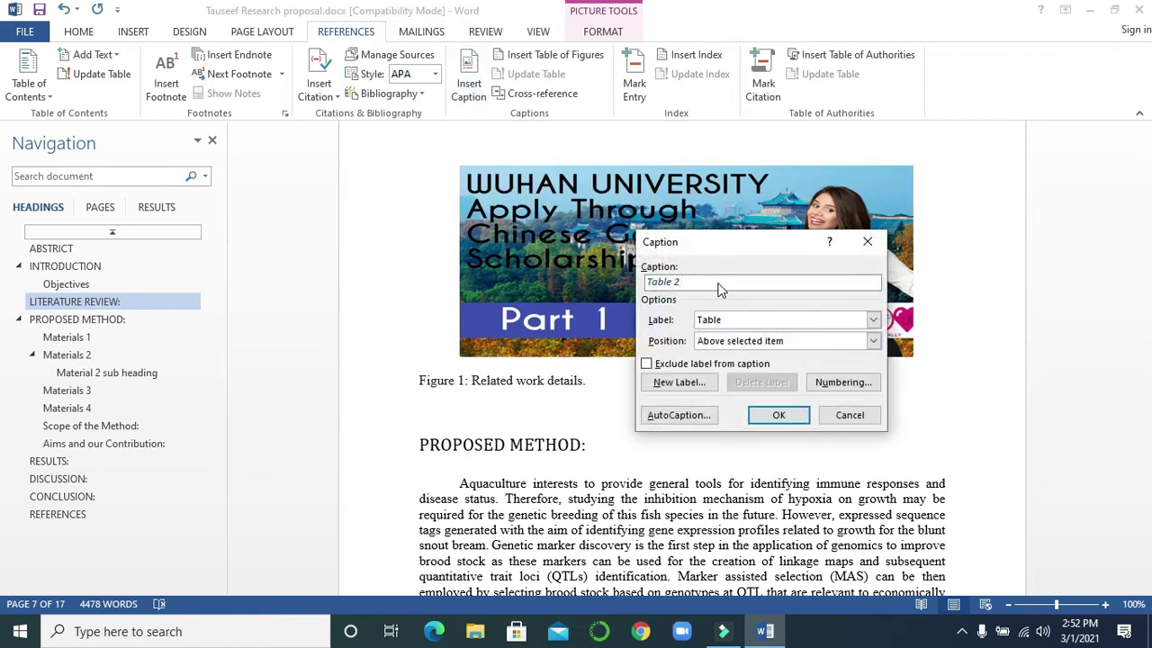
left_click(872, 319)
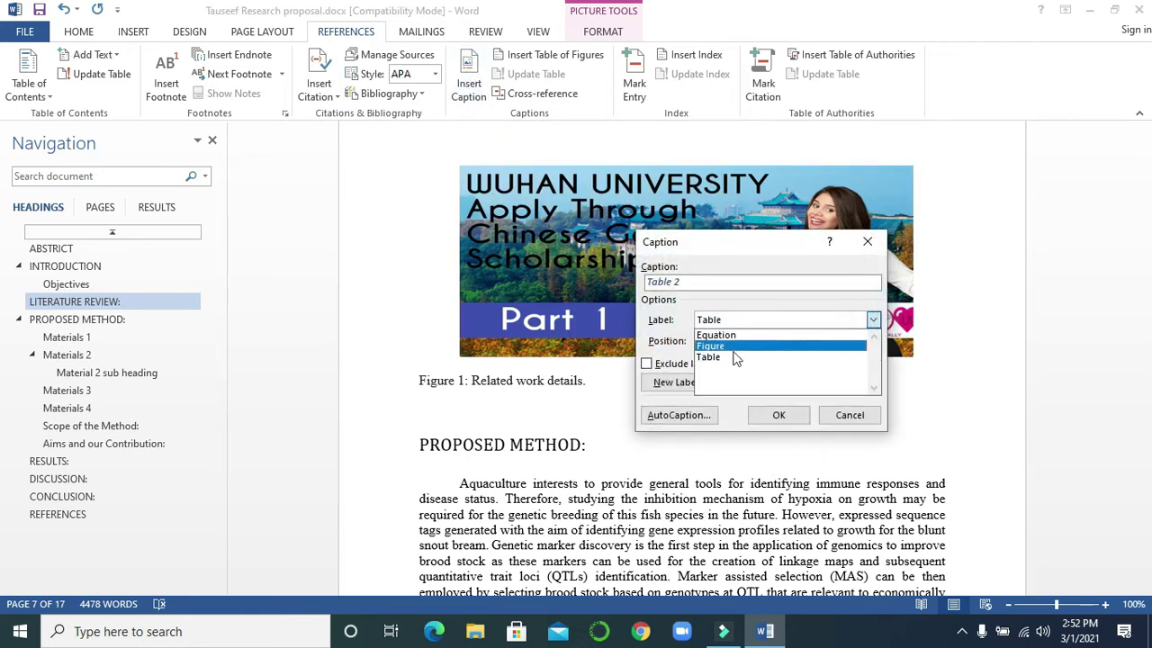
left_click(719, 348)
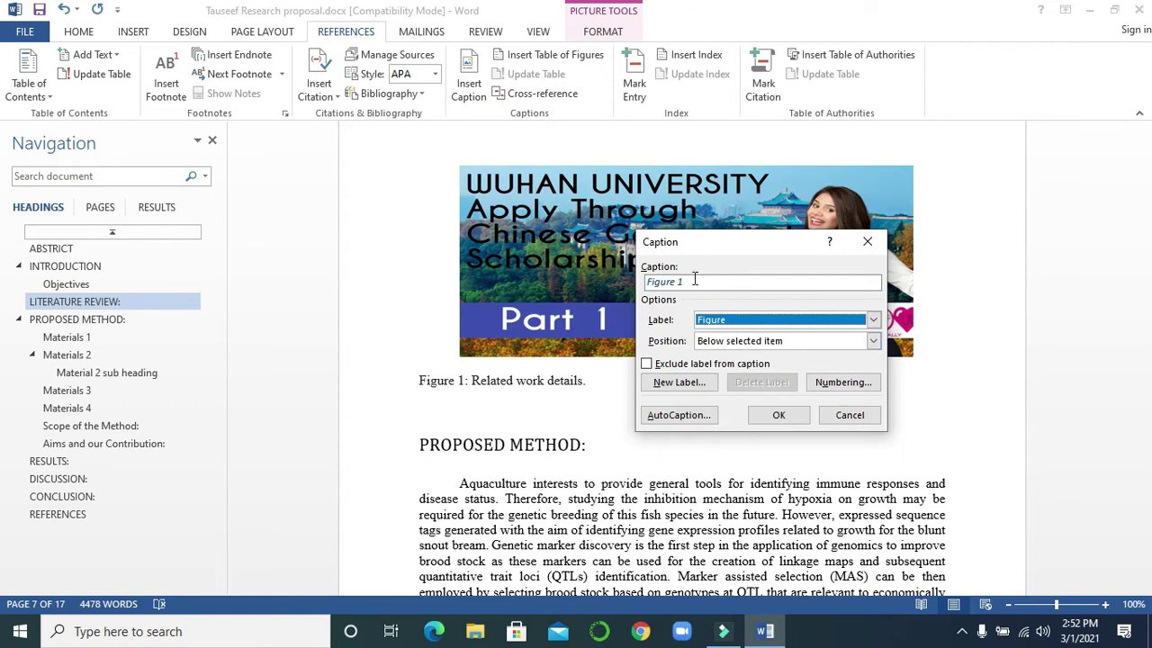
left_click(779, 421)
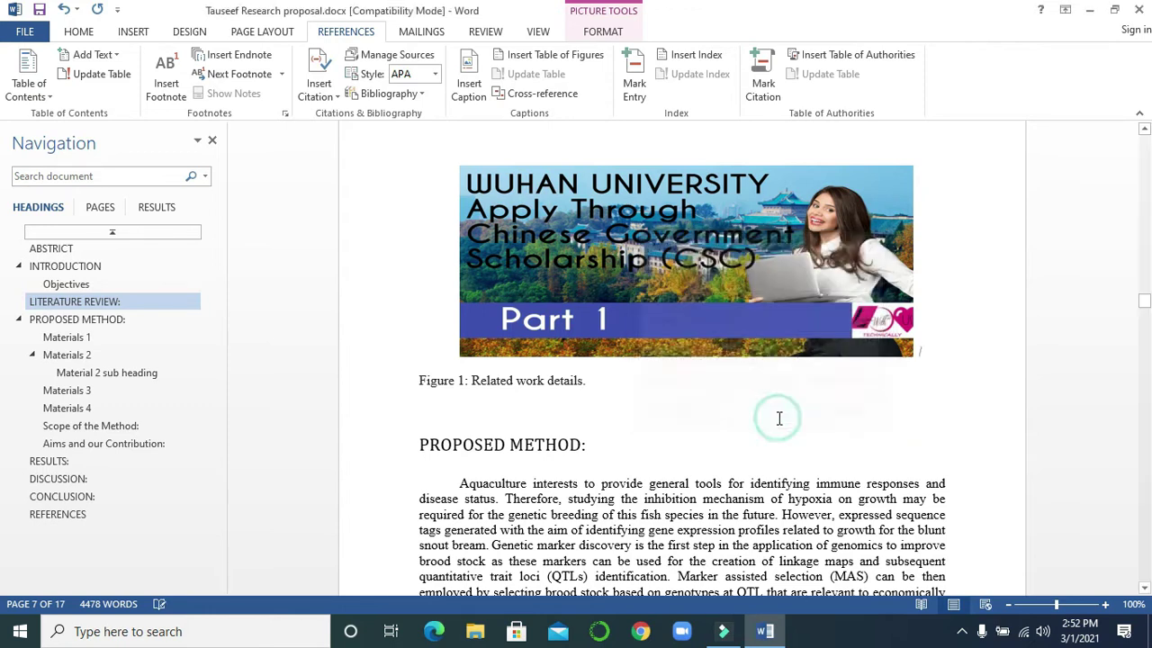
- Copy "Related work details." from the manually typed figure title into the new Figure 1 caption
left_click(591, 410)
left_click_drag(591, 409, 485, 411)
key("ctrl+c")
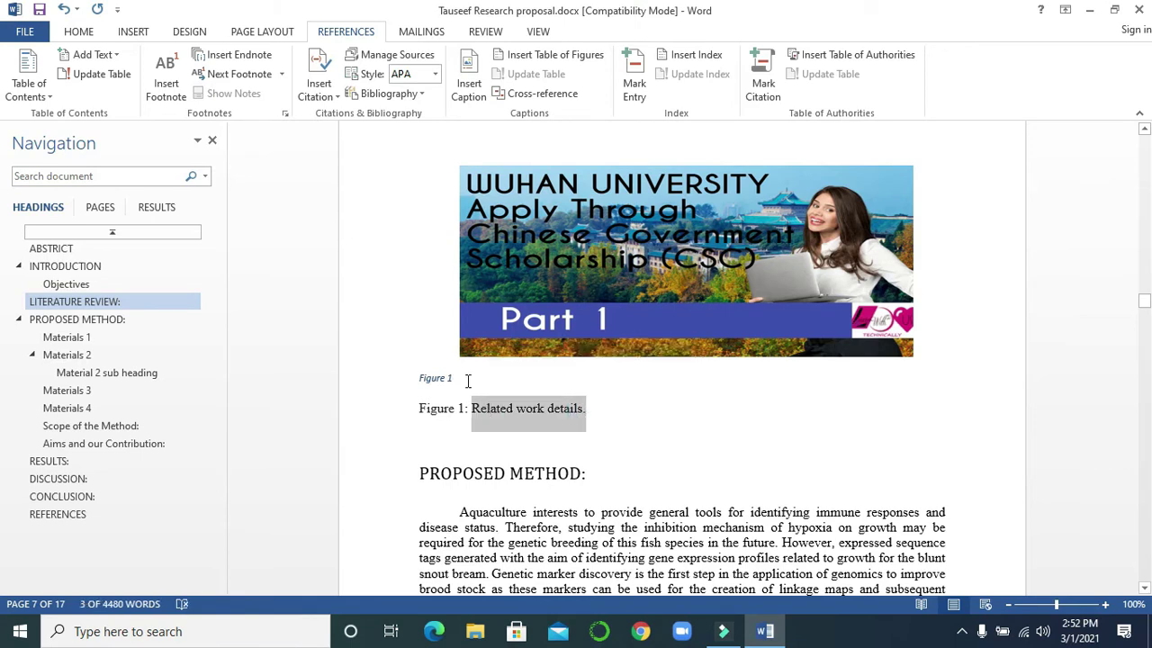
left_click(468, 379)
key("ctrl+v")
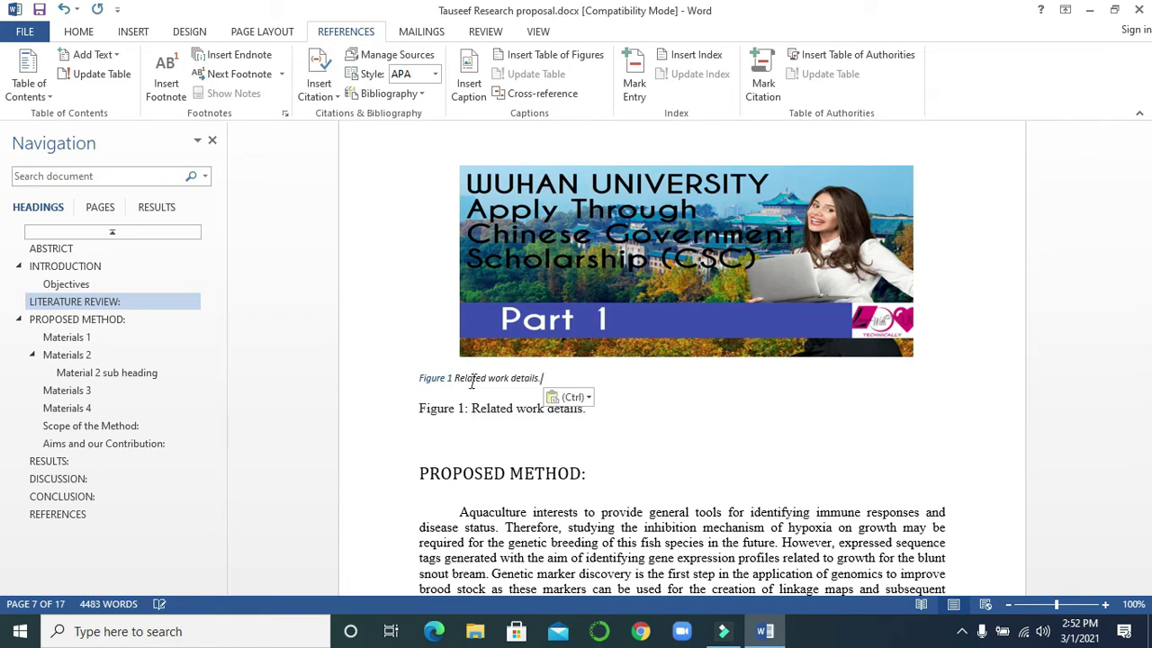
- Format the picture's new caption as centred 11 pt text and delete the old typed "Figure 1: Related work details." line below it
left_click_drag(556, 379, 419, 379)
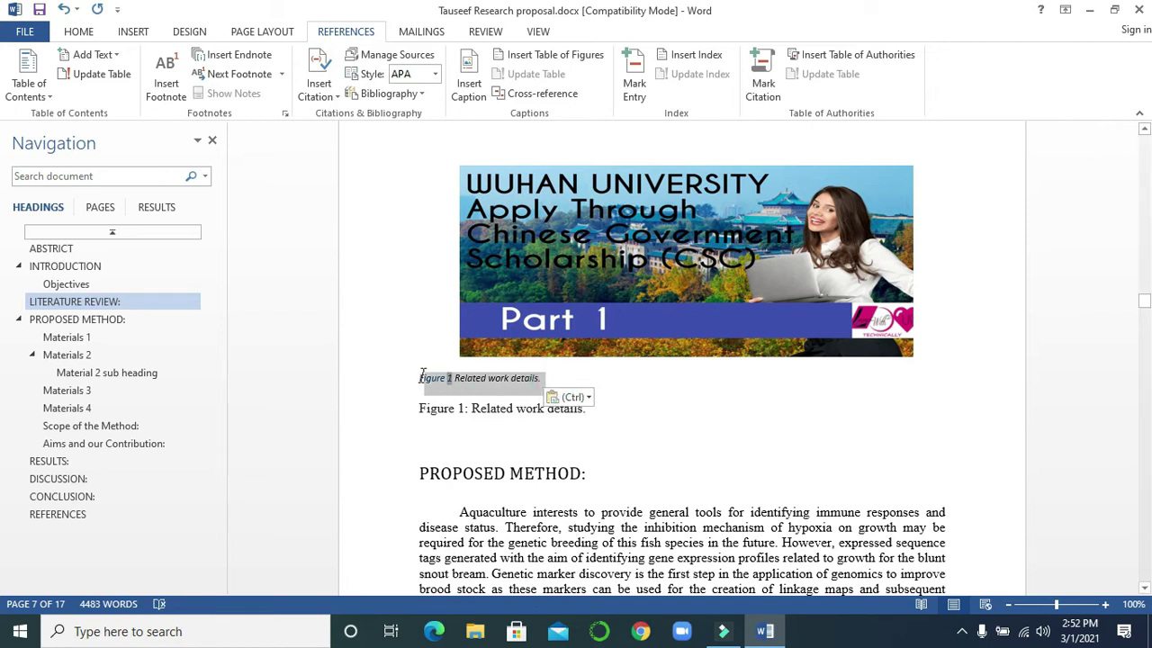
left_click(80, 32)
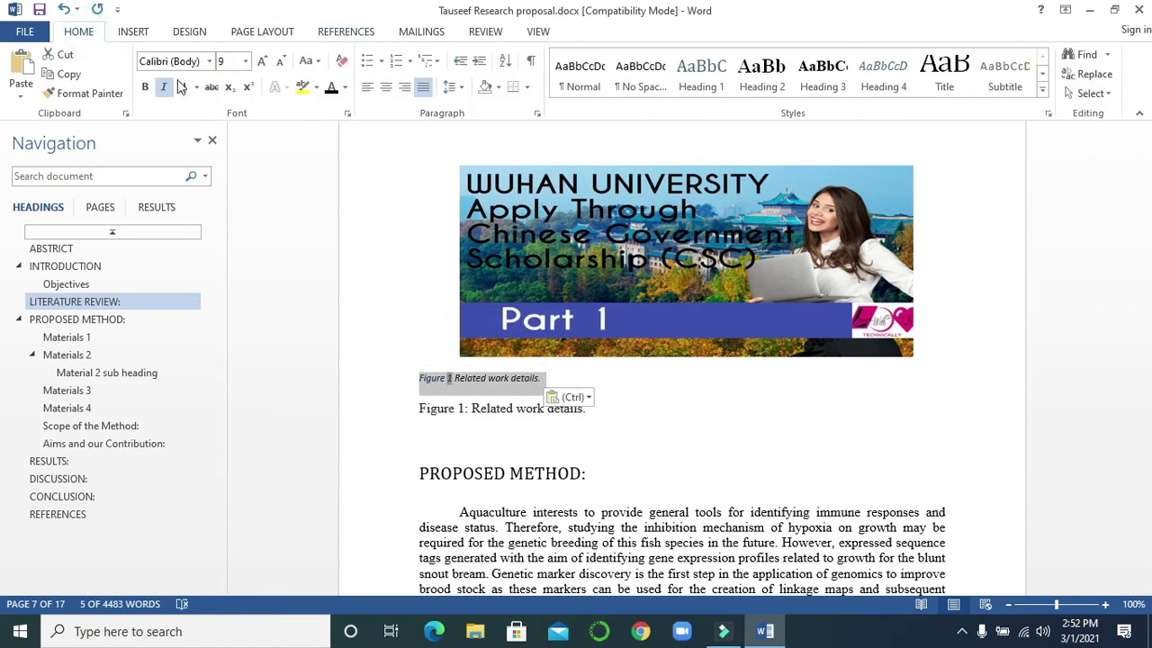
left_click(261, 62)
left_click(262, 61)
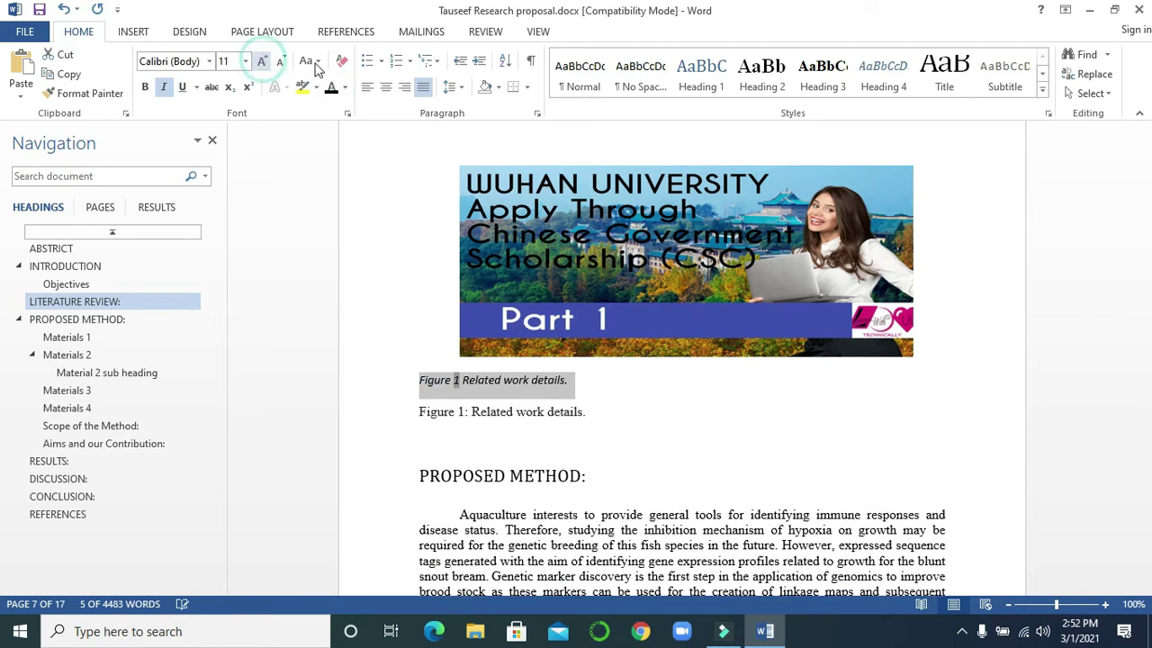
left_click(385, 87)
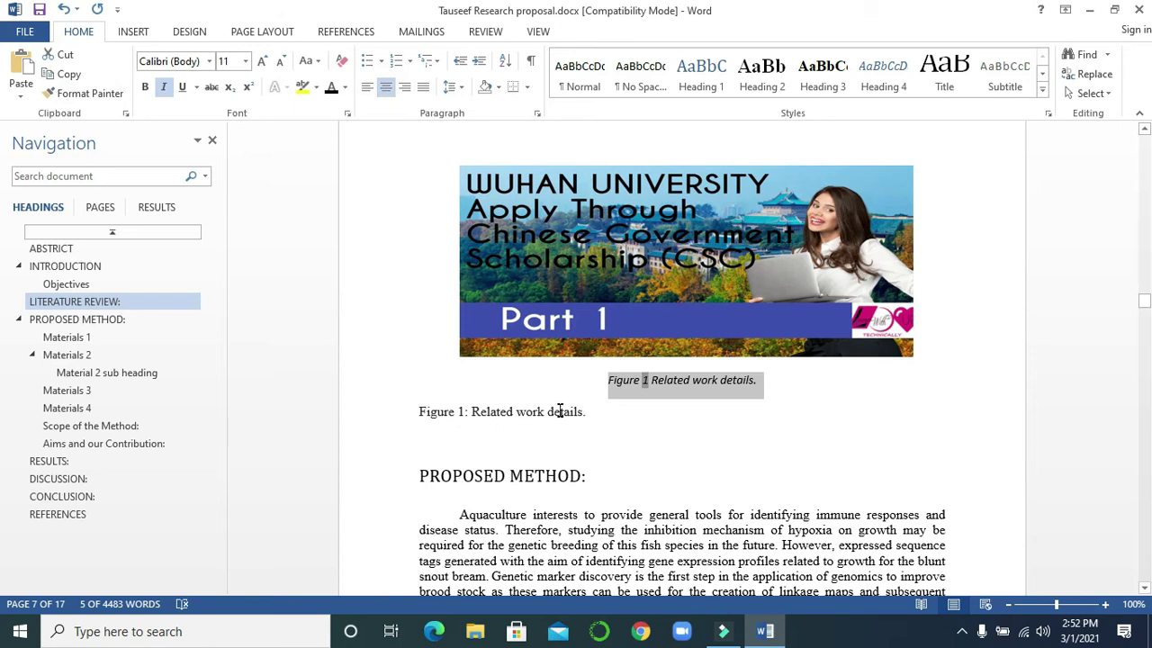
left_click_drag(603, 416, 399, 406)
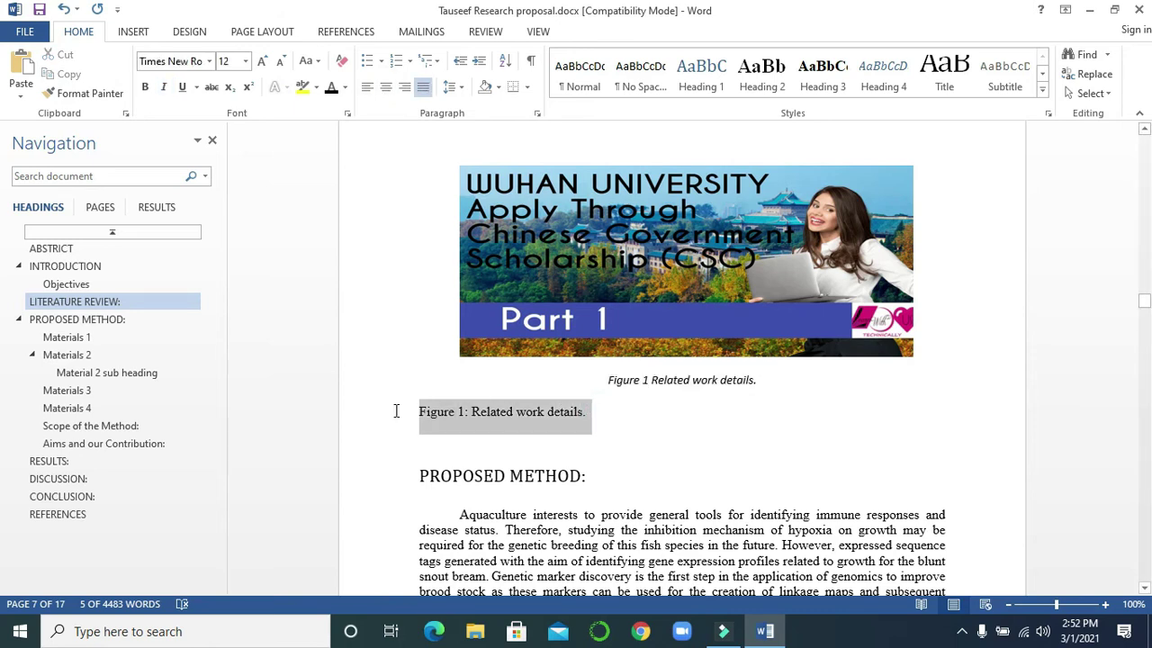
key("Delete")
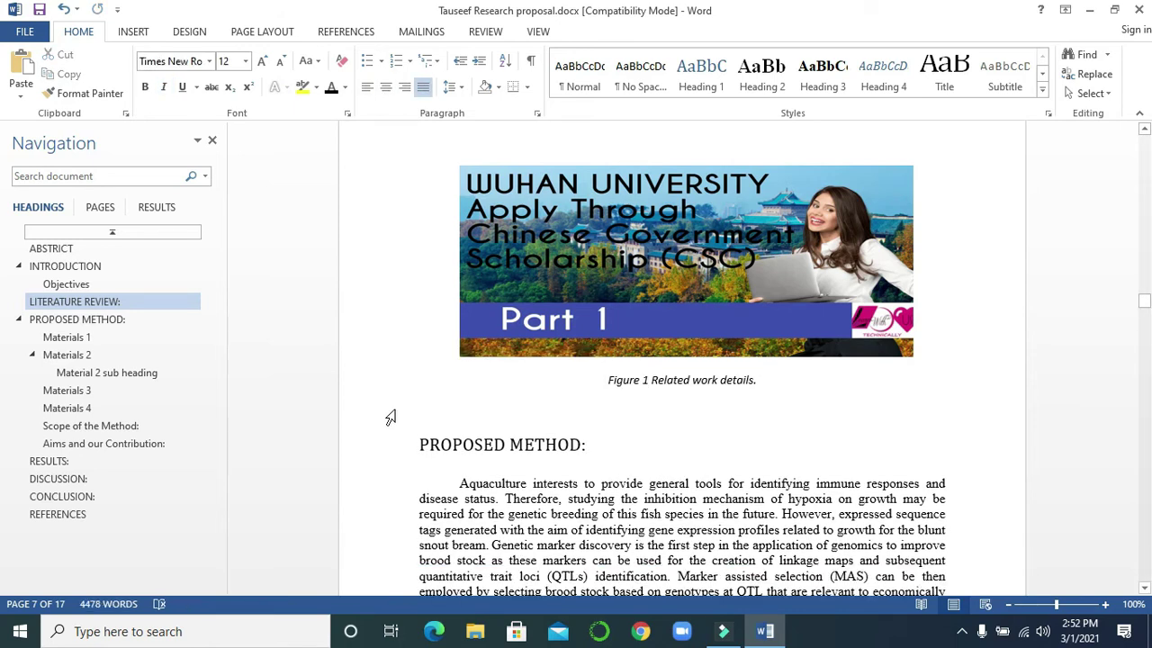
- Insert a caption with the Table label above the gene and protein code table in the Proposed Method section
left_click_drag(1145, 302, 1144, 316)
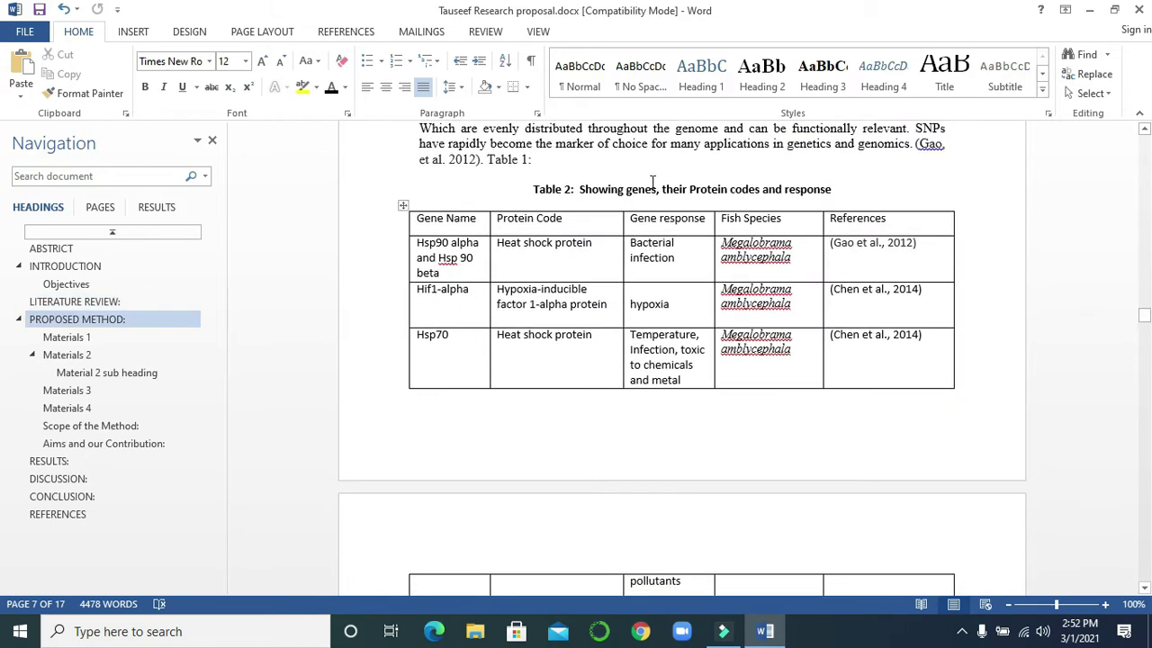
left_click(403, 205)
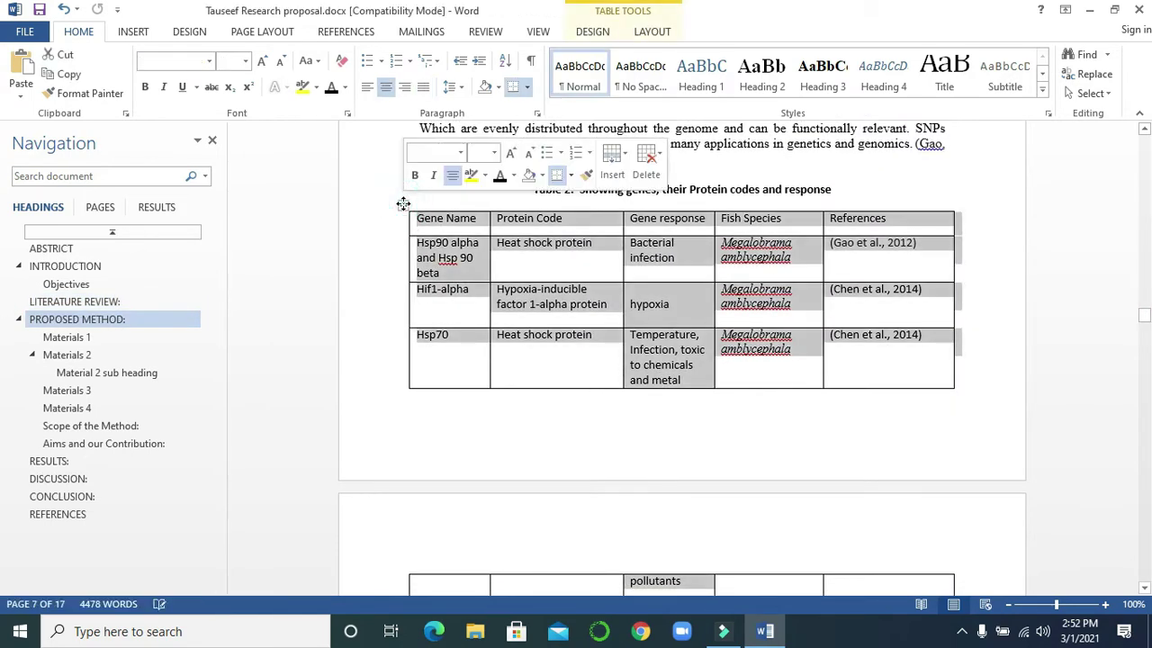
left_click(347, 34)
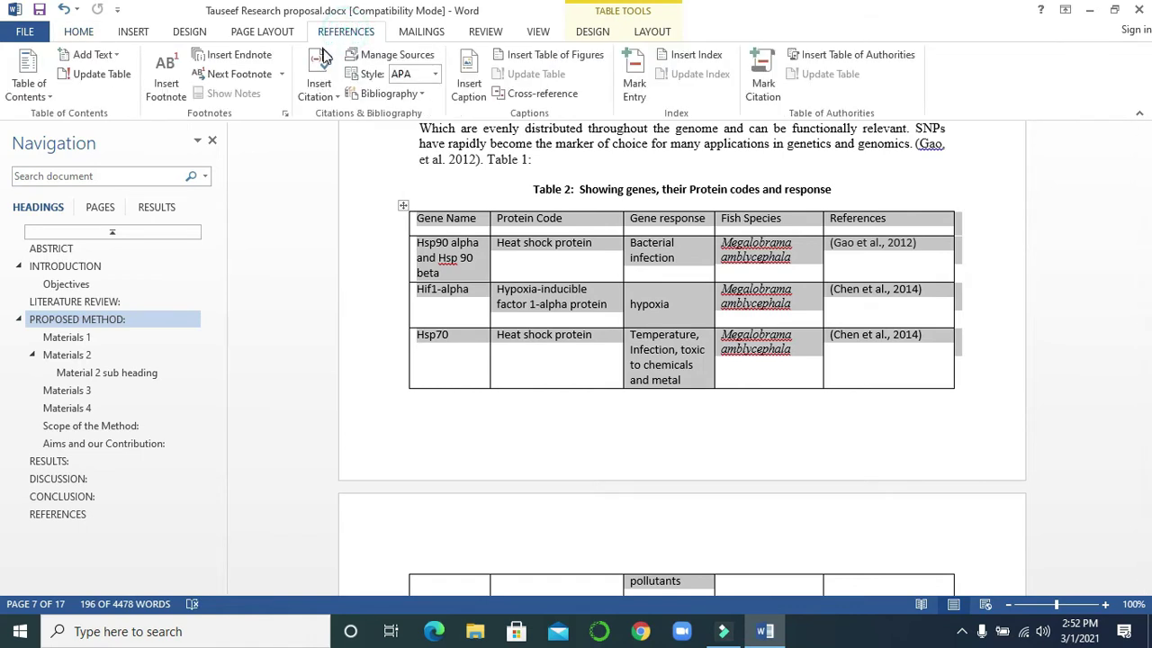
left_click(470, 88)
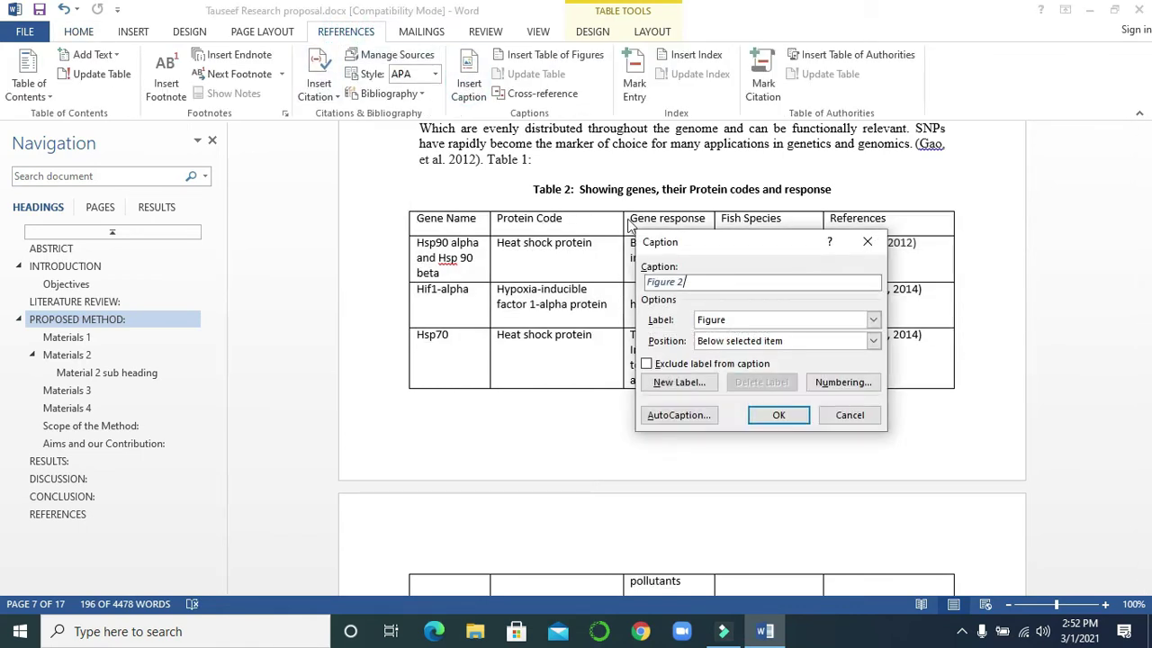
left_click(872, 320)
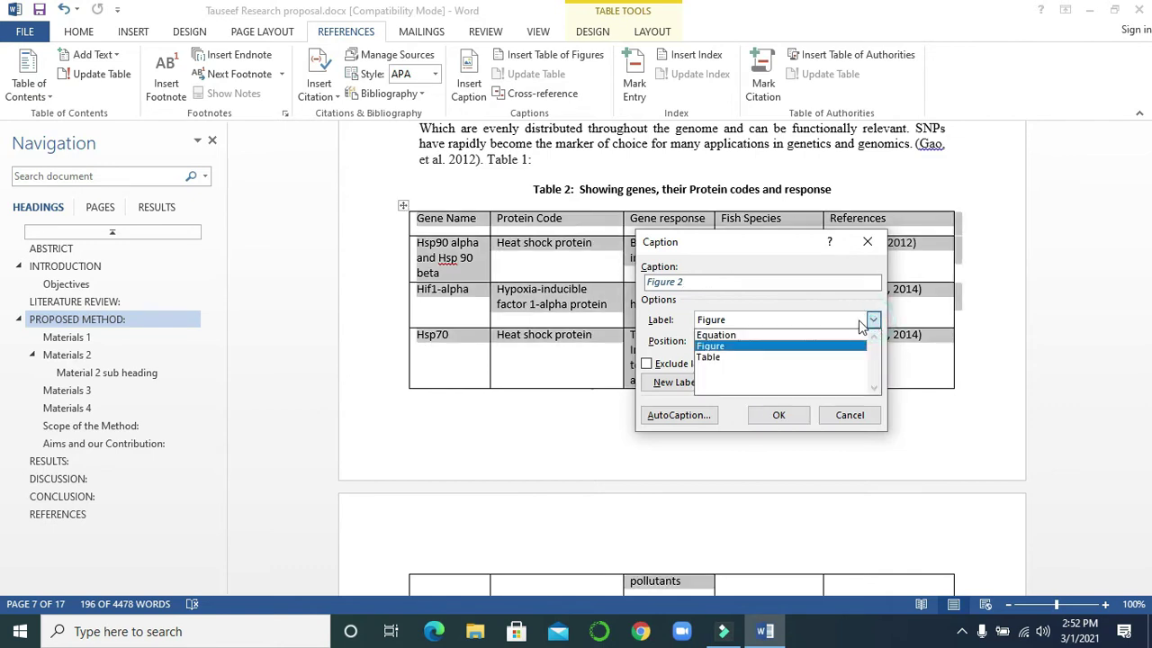
left_click(725, 358)
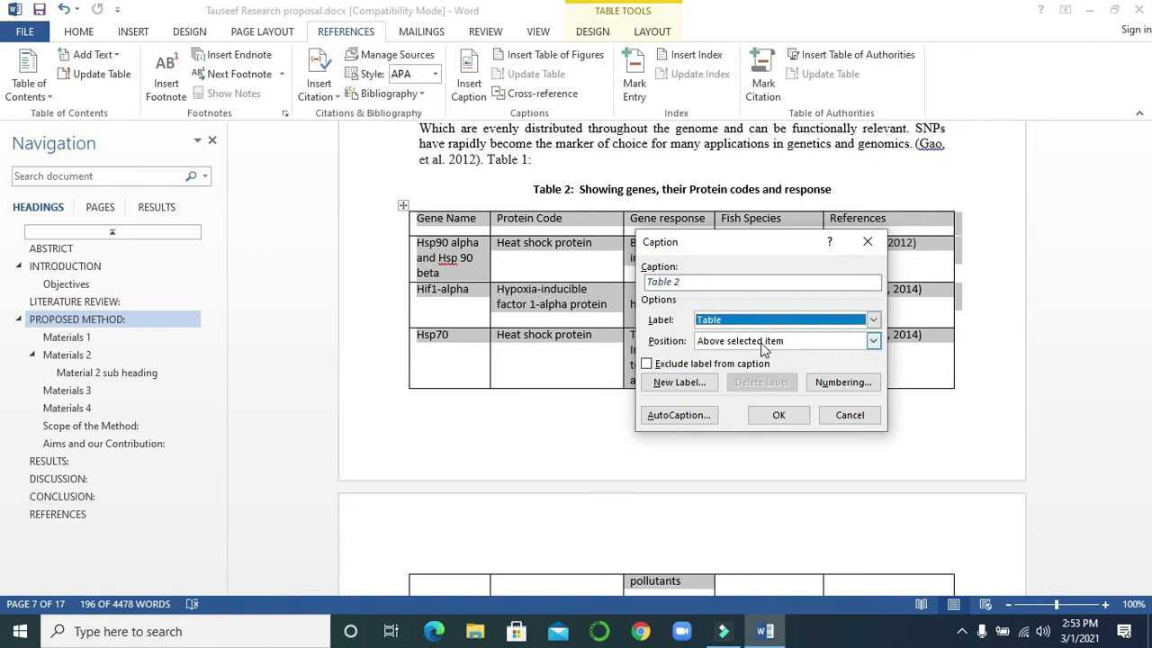
left_click(780, 416)
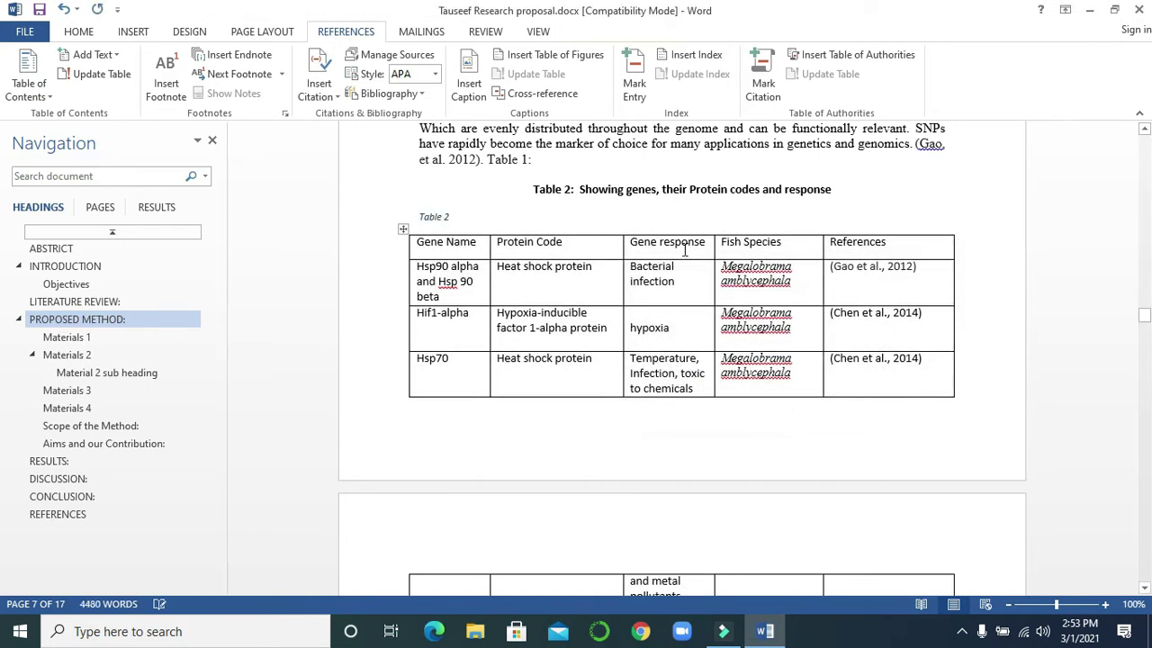
- Copy "Showing genes, their Protein codes and response" from the manually typed table title into the new Table 2 caption
left_click_drag(836, 189, 593, 191)
key("ctrl+c")
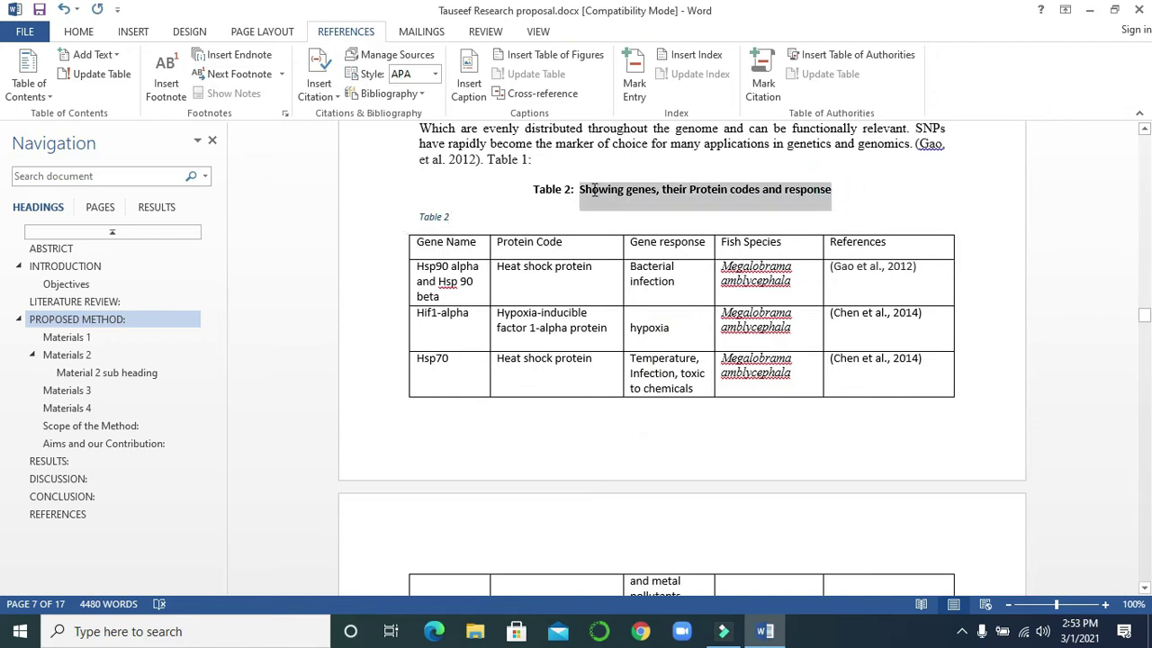
left_click(494, 217)
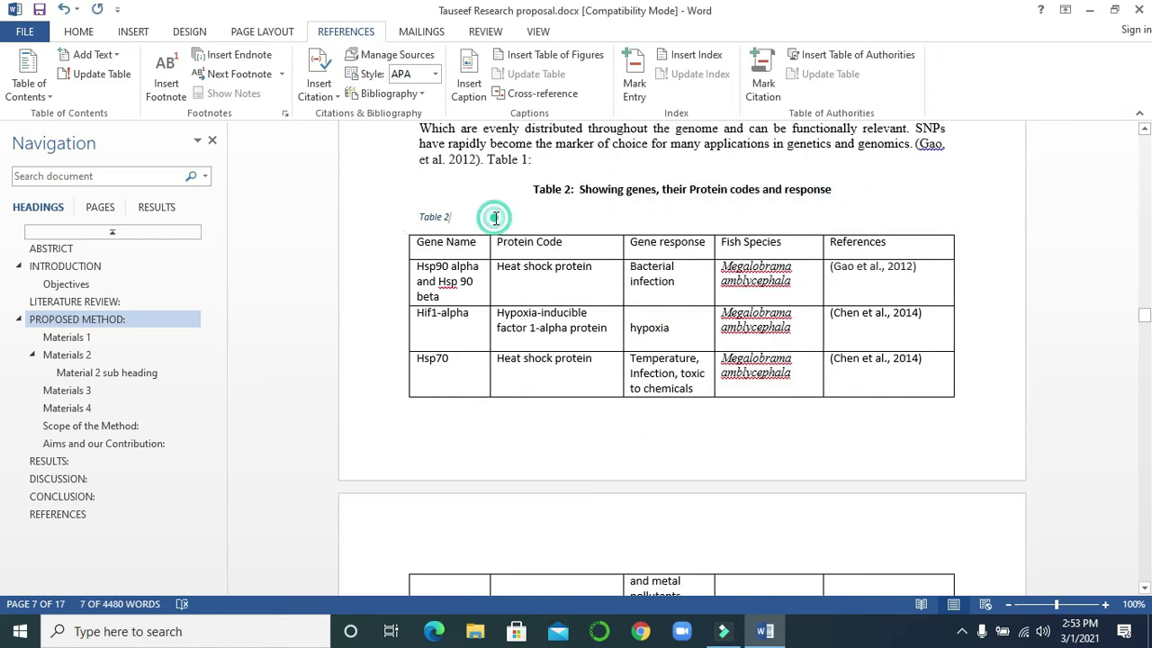
key("ctrl+v")
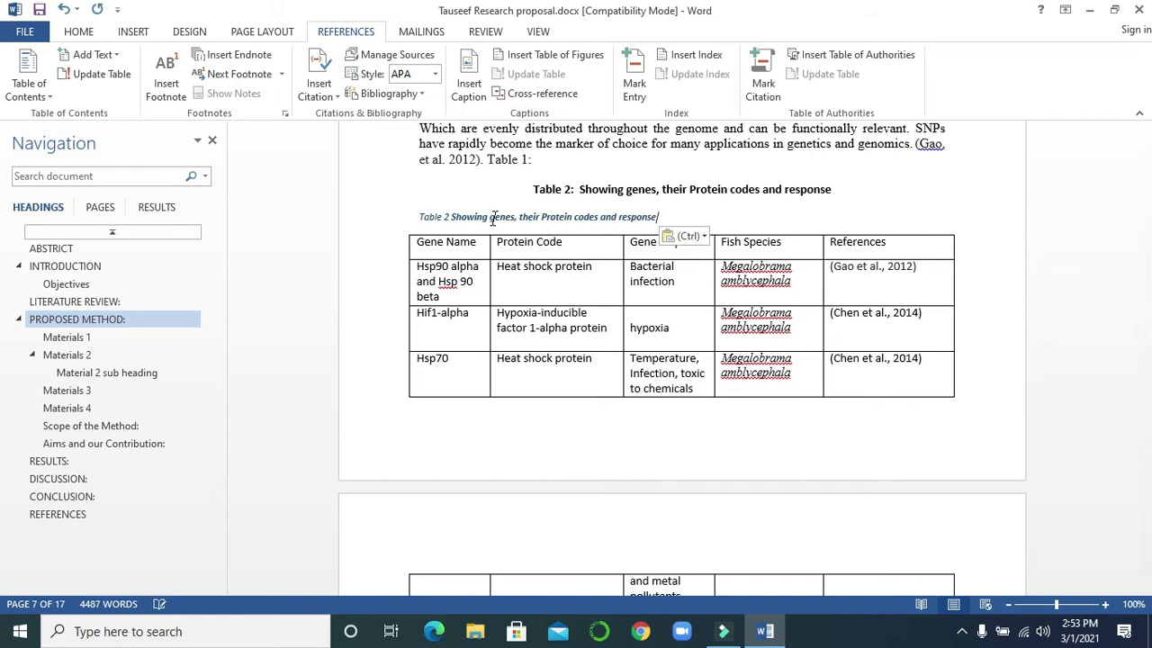
- Format the gene table's whole new caption as black, centred 11 pt text
left_click_drag(679, 217, 419, 218)
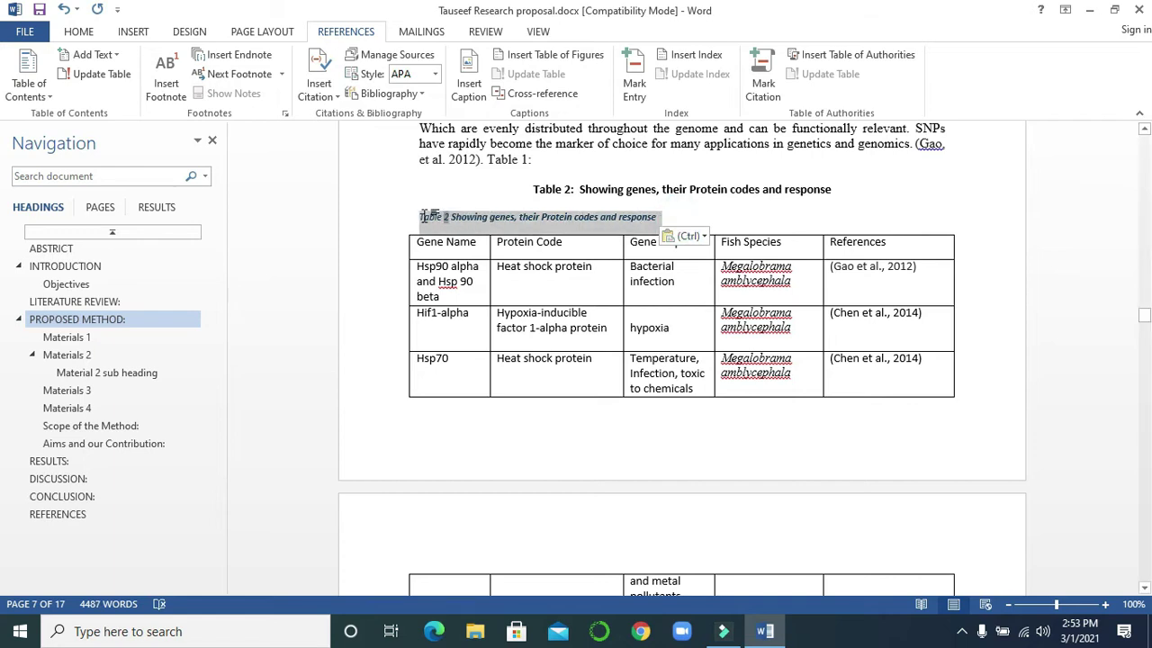
left_click(78, 31)
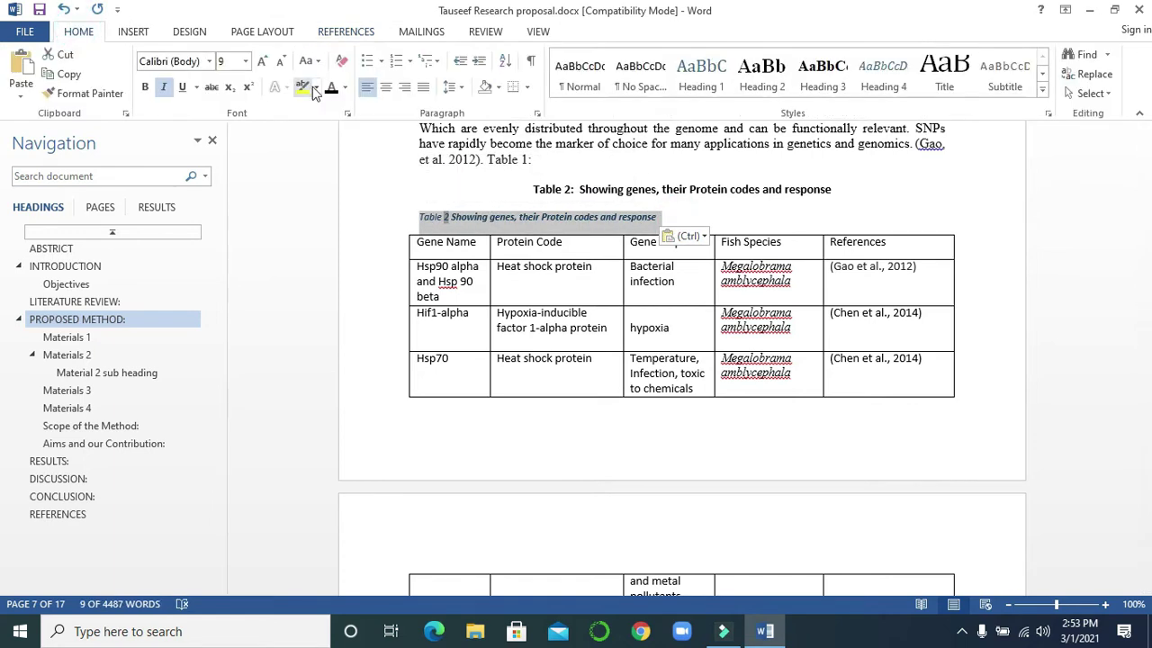
left_click(328, 88)
left_click(259, 61)
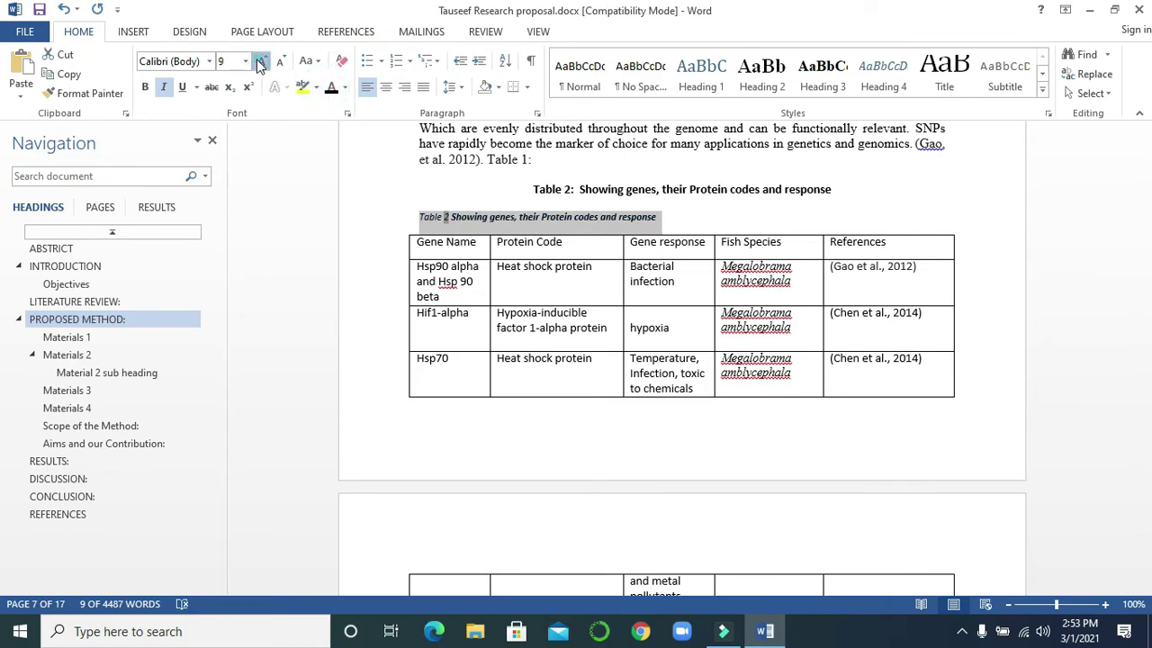
left_click(259, 61)
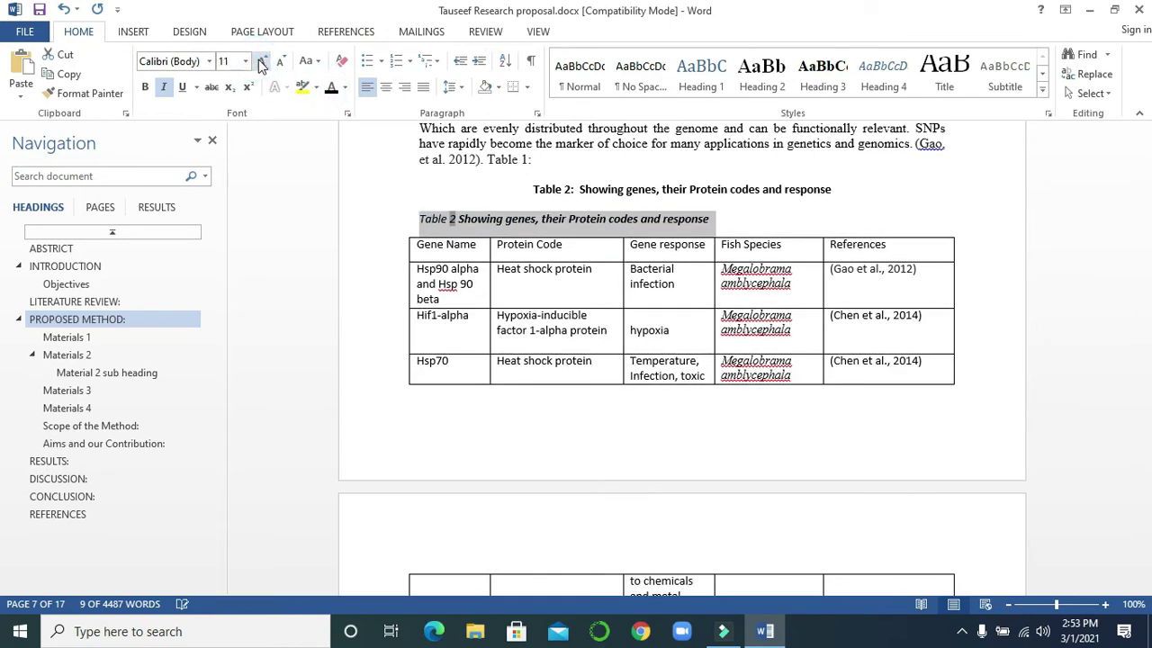
left_click(385, 87)
- Delete the old typed "Table 2: Showing genes, their Protein codes and response" line above the new caption
left_click(845, 192)
left_click_drag(796, 194, 503, 197)
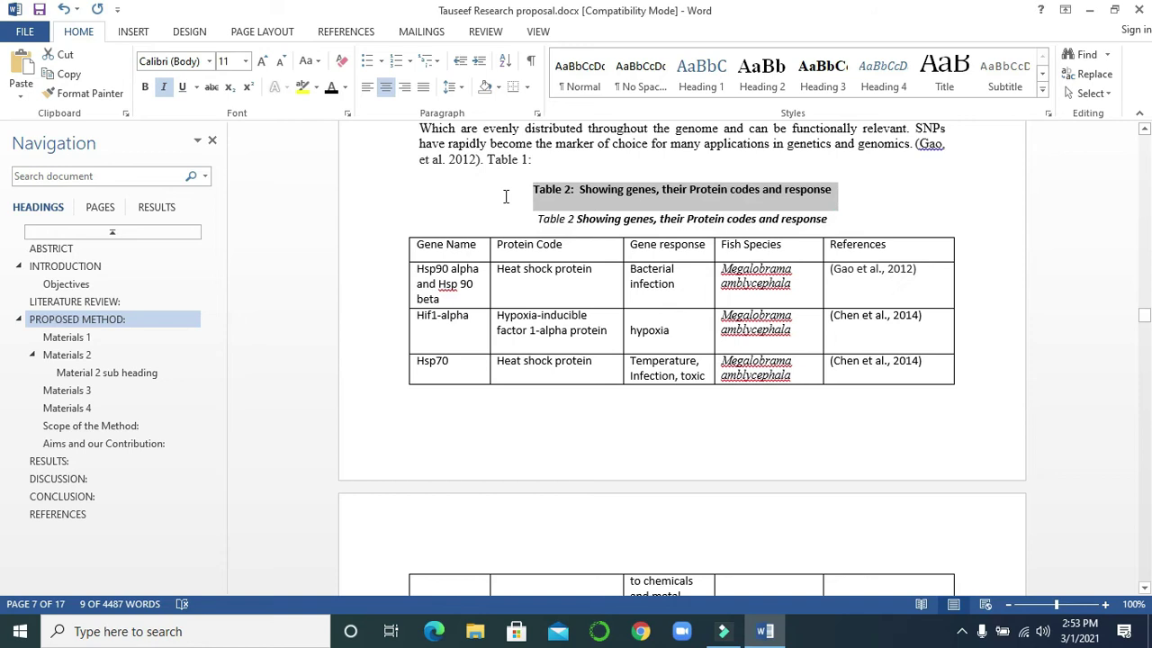
key("Delete")
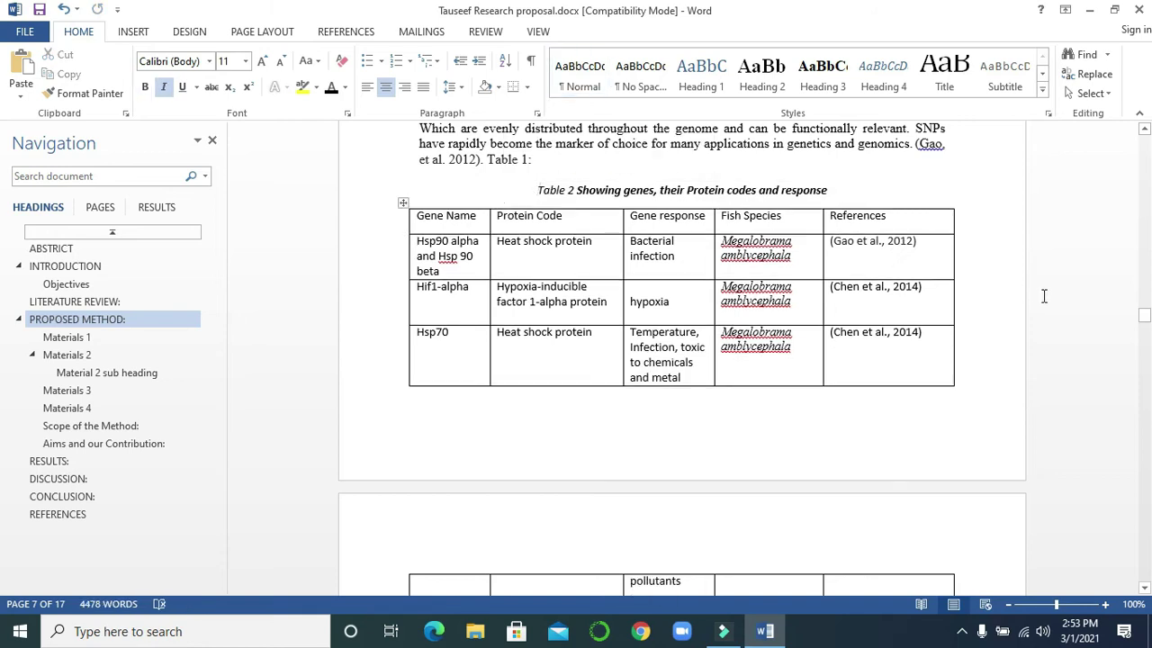
- Insert a caption with the Figure label below the fish picture that precedes the Materials 1 heading
left_click_drag(1144, 322, 1145, 355)
left_click(622, 312)
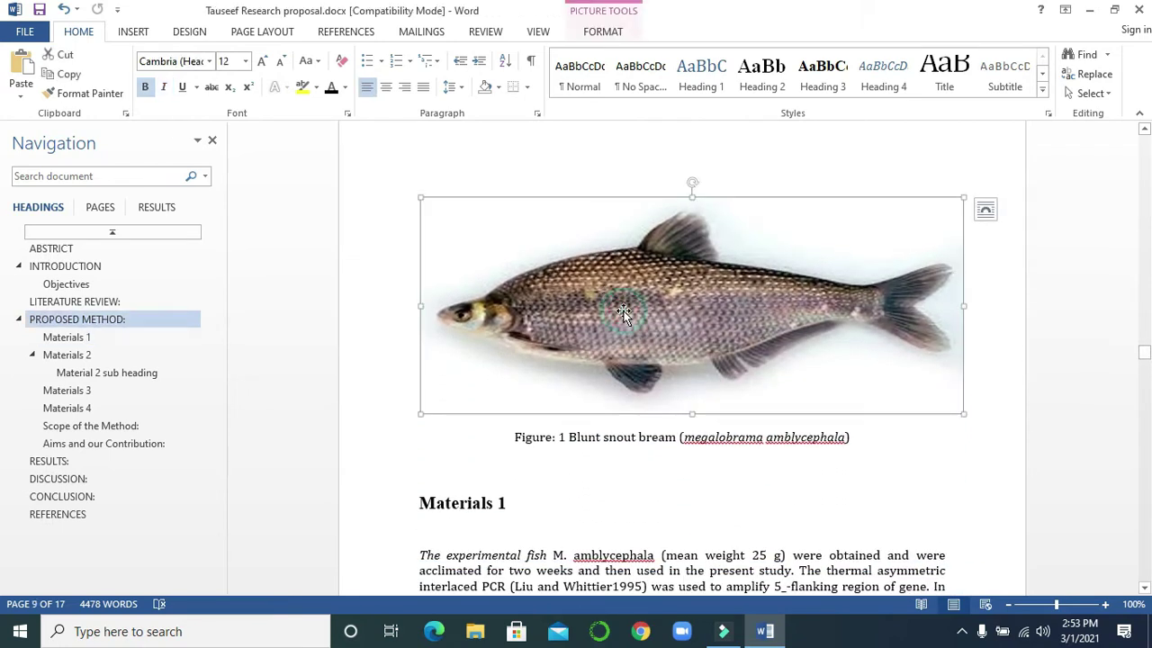
left_click(361, 31)
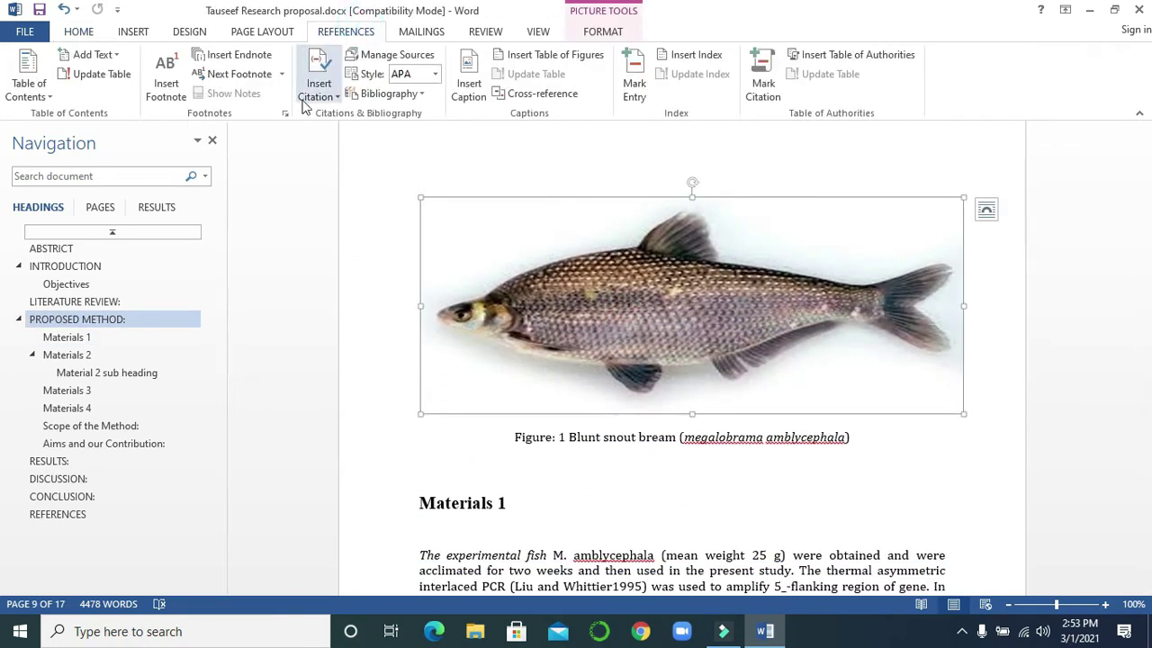
left_click(474, 79)
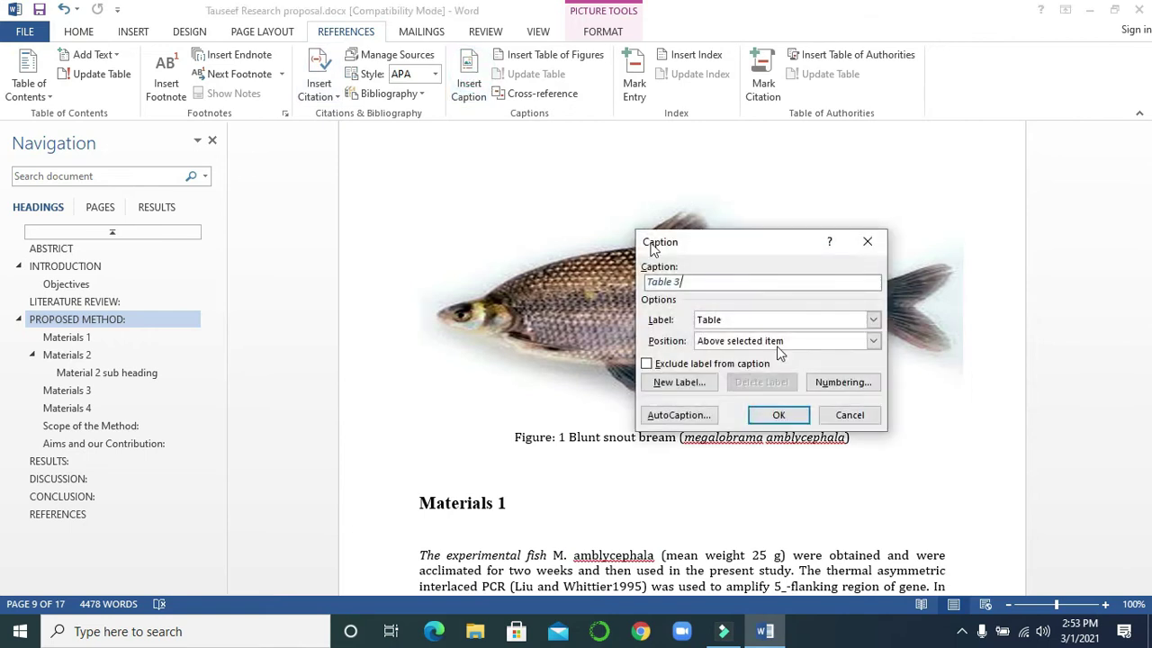
left_click(873, 320)
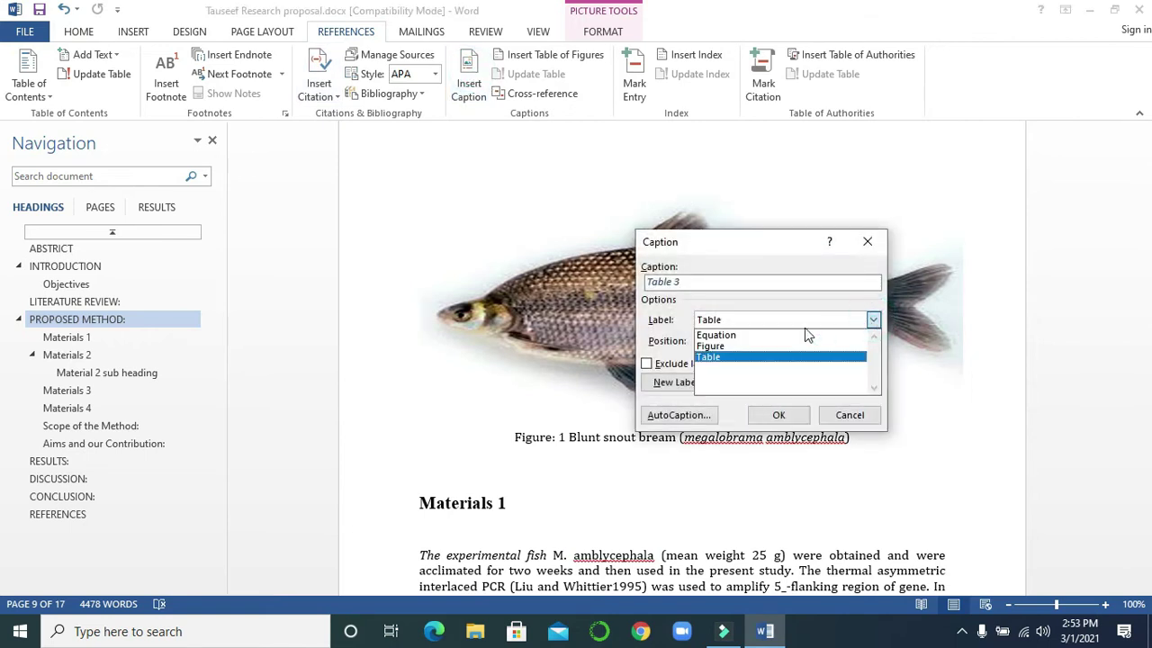
left_click(776, 347)
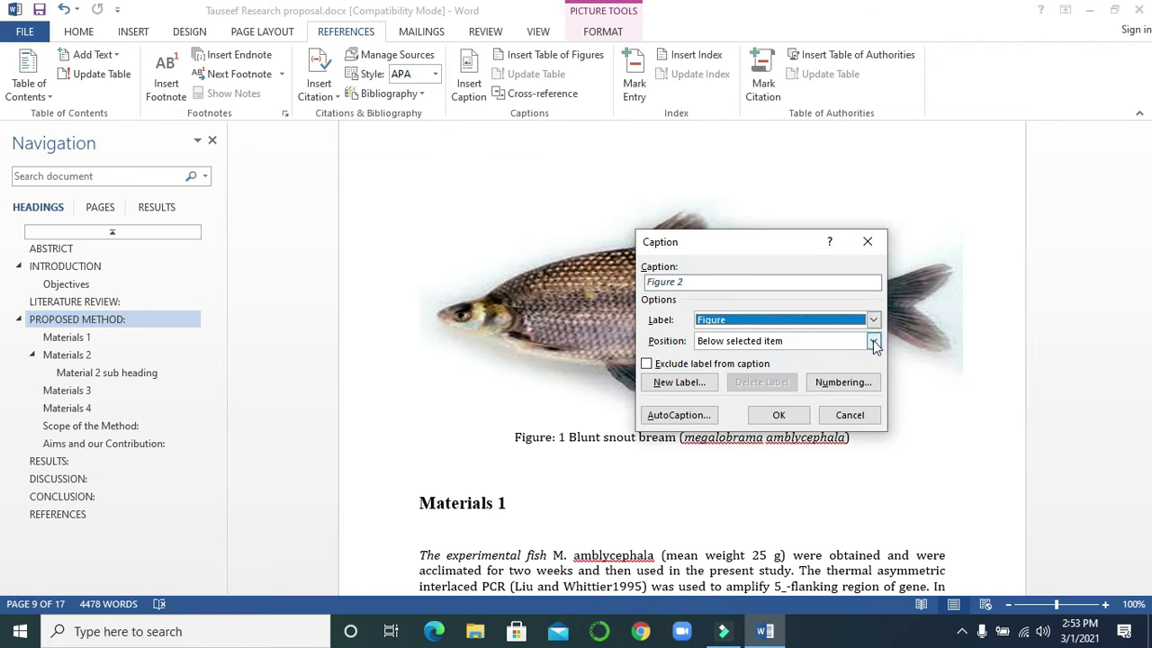
left_click(794, 415)
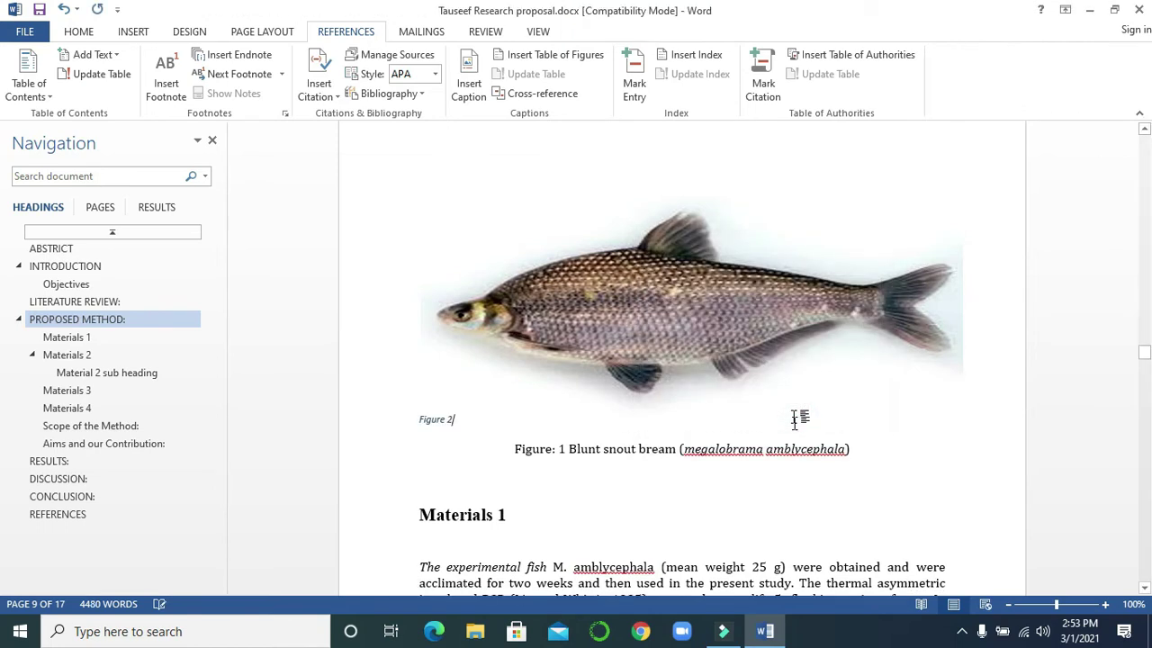
- Copy "Blunt snout bream (megalobrama amblycephala)" into the fish picture's new caption and delete the old typed figure title below it
left_click_drag(853, 451, 579, 452)
key("ctrl+c")
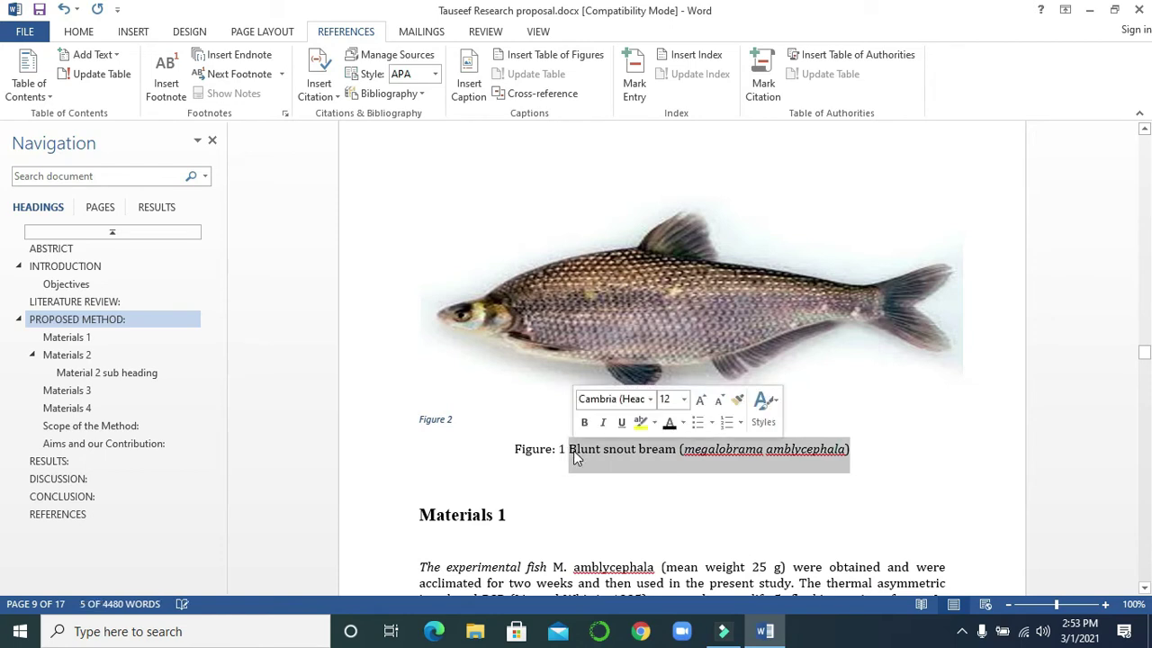
left_click(502, 419)
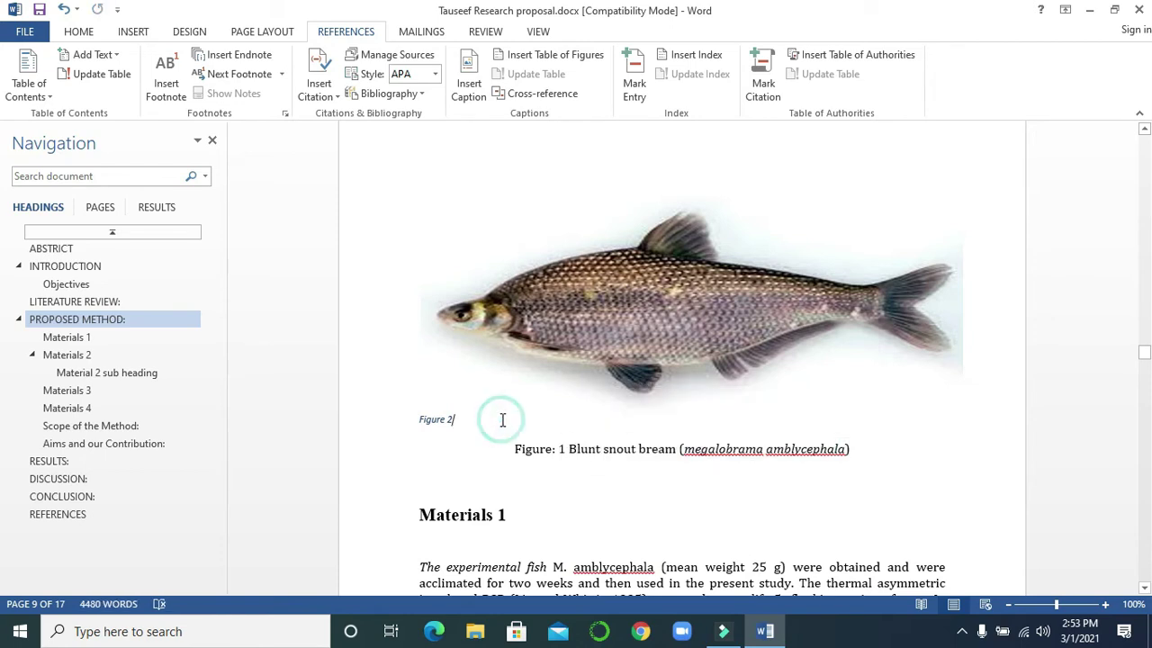
key("ctrl+v")
left_click_drag(872, 452, 516, 450)
key("Delete")
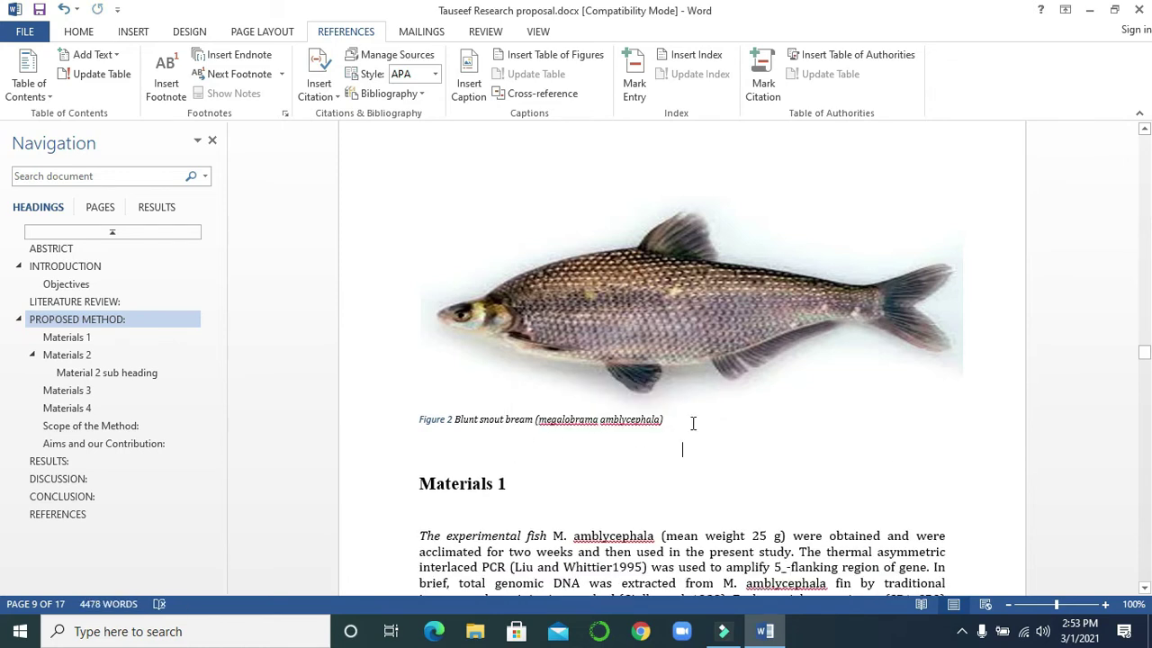
- Set the fish picture's caption to 11 pt and centre it
left_click_drag(683, 419, 418, 418)
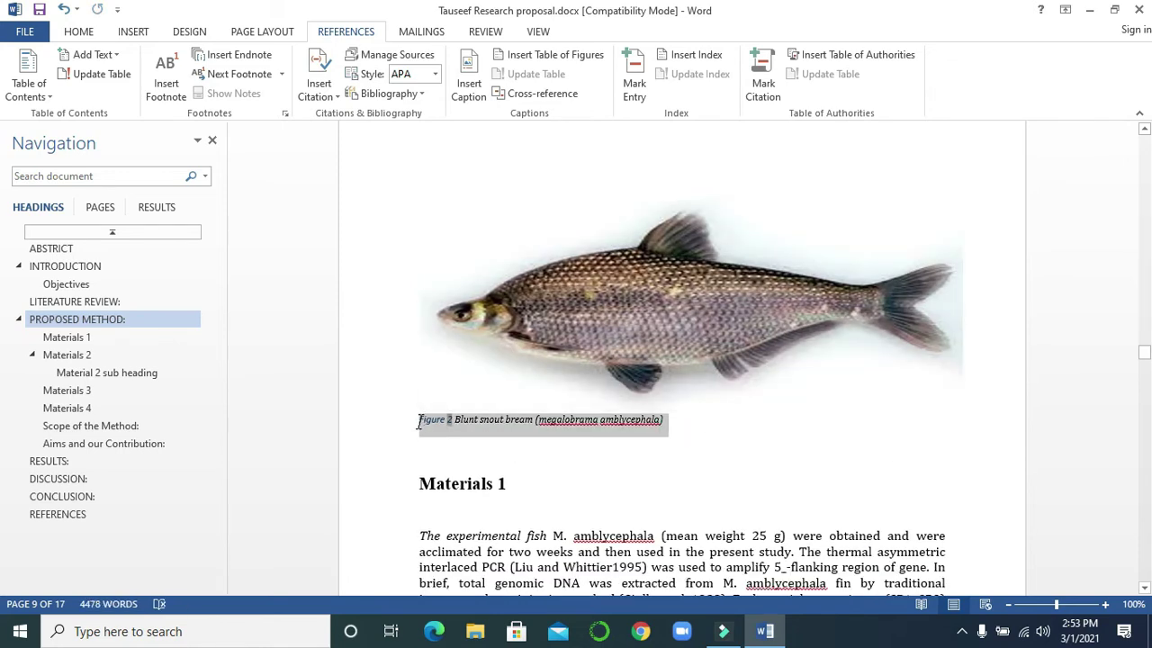
left_click(79, 32)
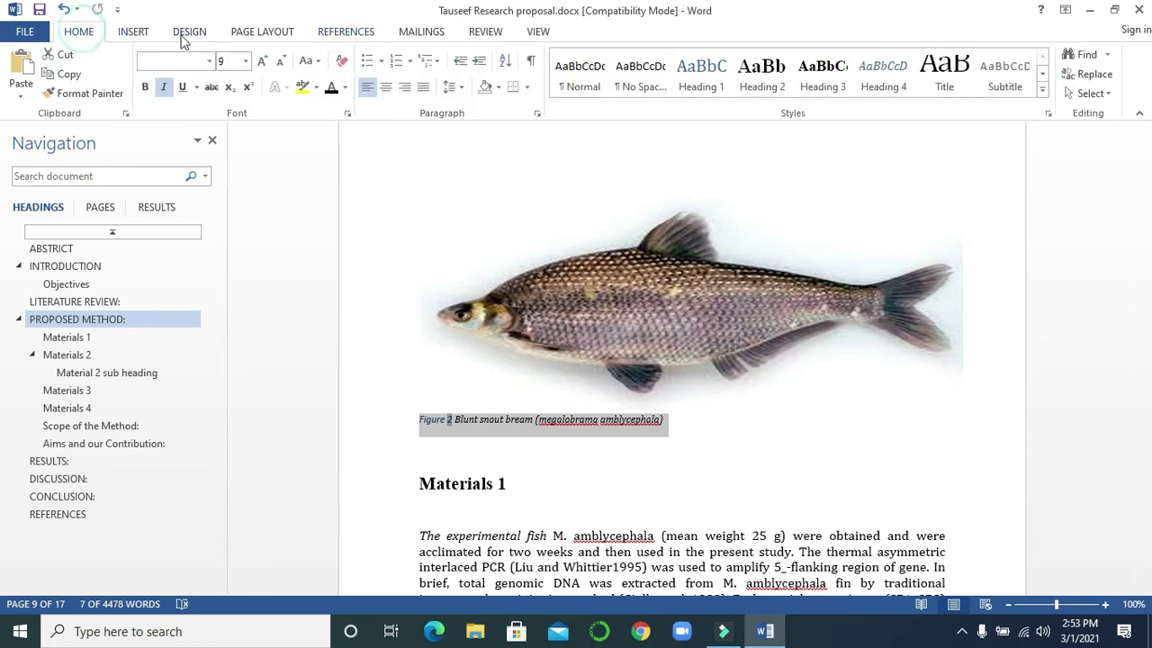
left_click(263, 60)
left_click(262, 61)
left_click(387, 89)
left_click(855, 426)
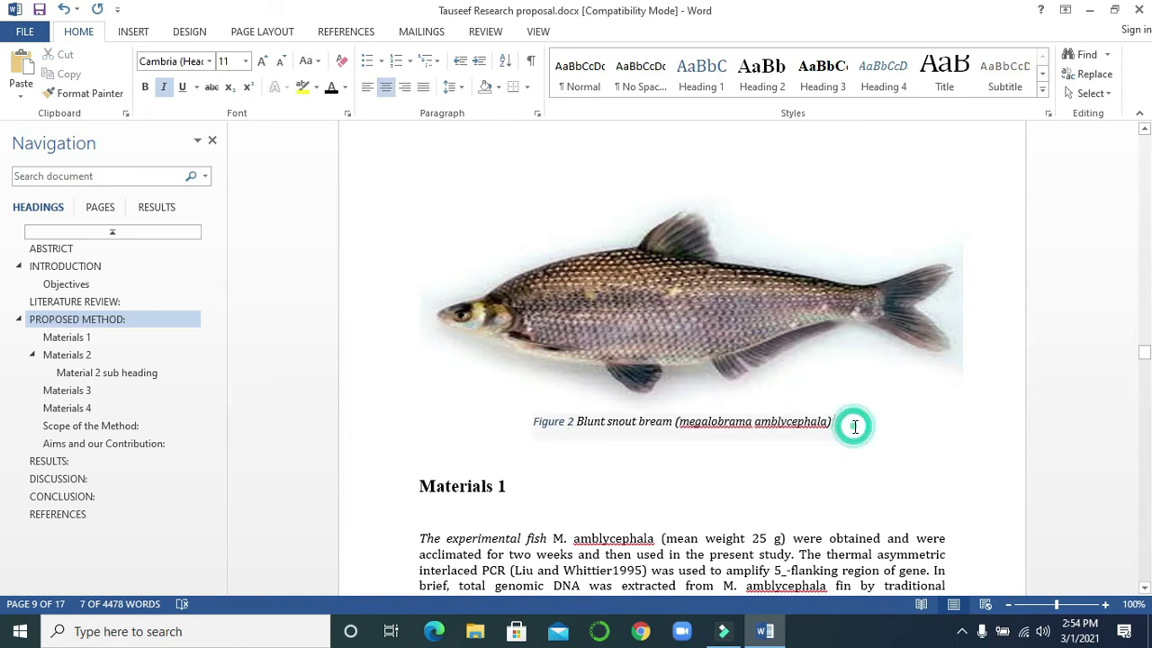
- Change the font colour of the whole fish picture caption to black
left_click_drag(1147, 357, 1147, 360)
left_click_drag(842, 304, 532, 305)
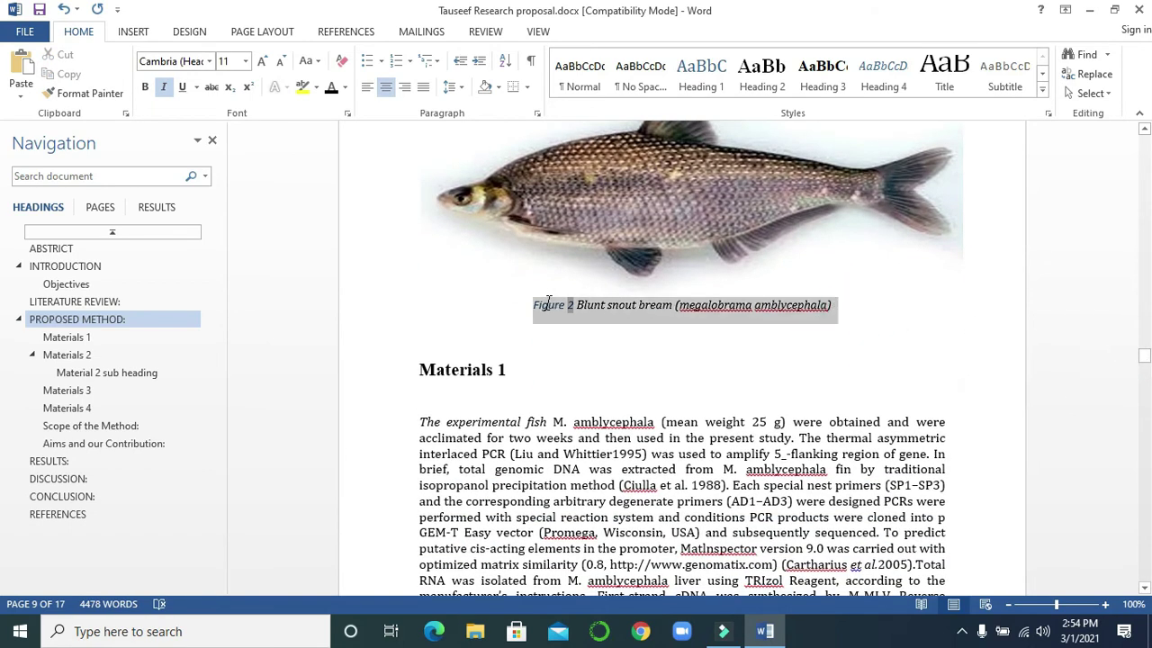
left_click(331, 90)
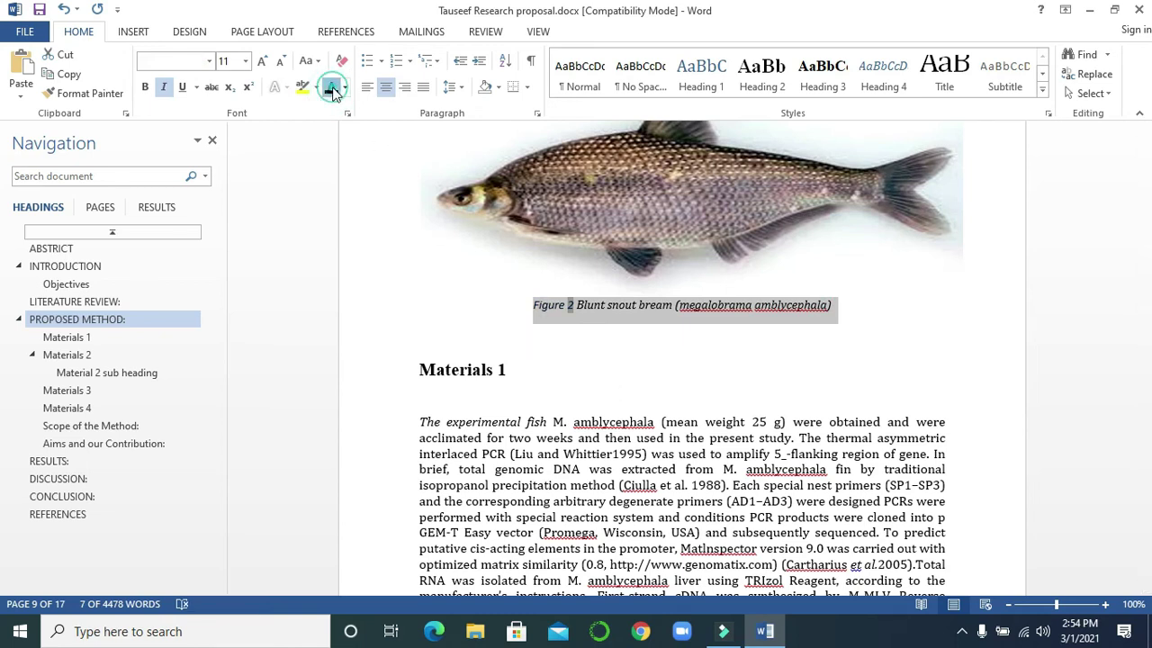
left_click(557, 347)
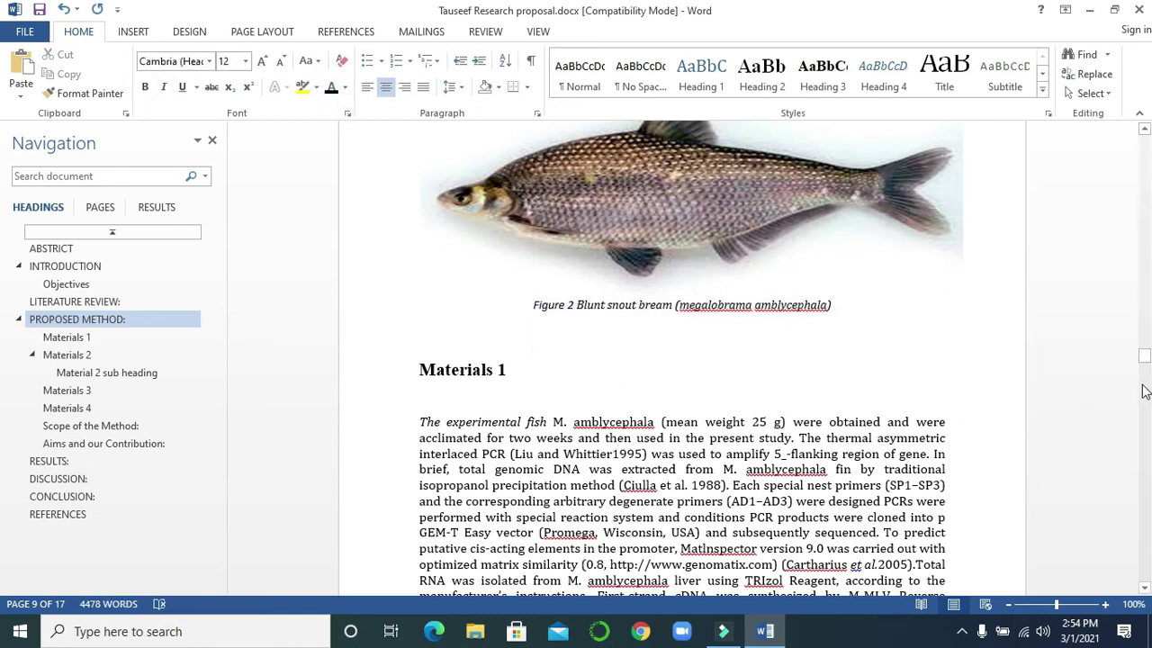
- Insert a caption with the Figure label below the line chart that precedes the Materials 2 heading
left_click_drag(1143, 360, 1144, 387)
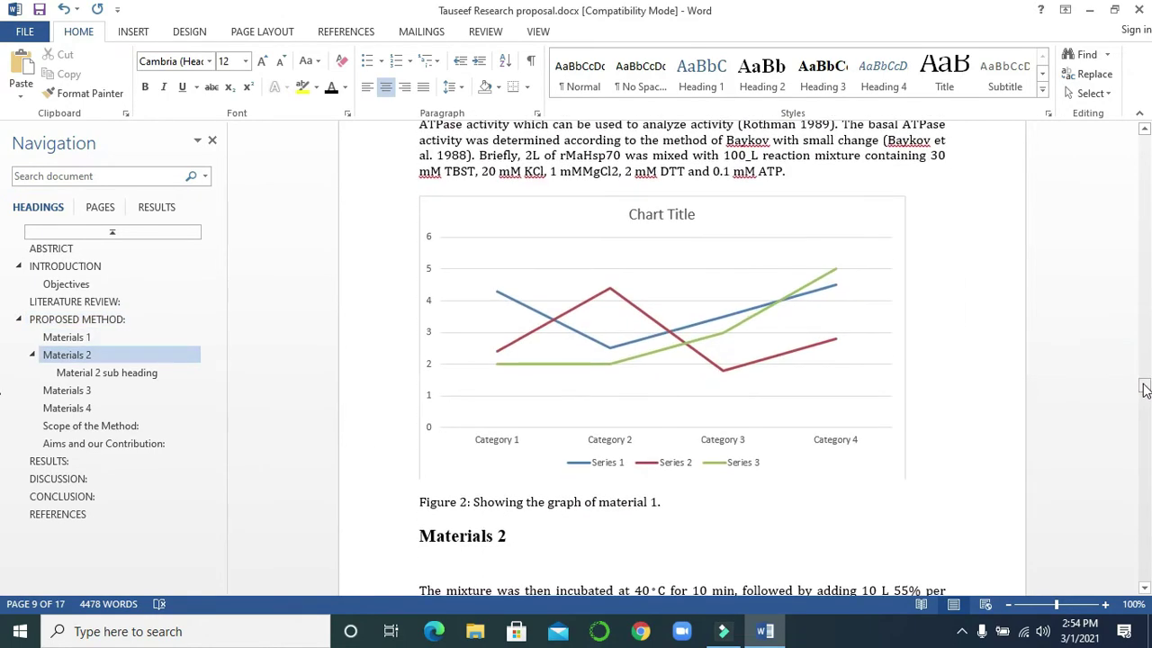
left_click(735, 280)
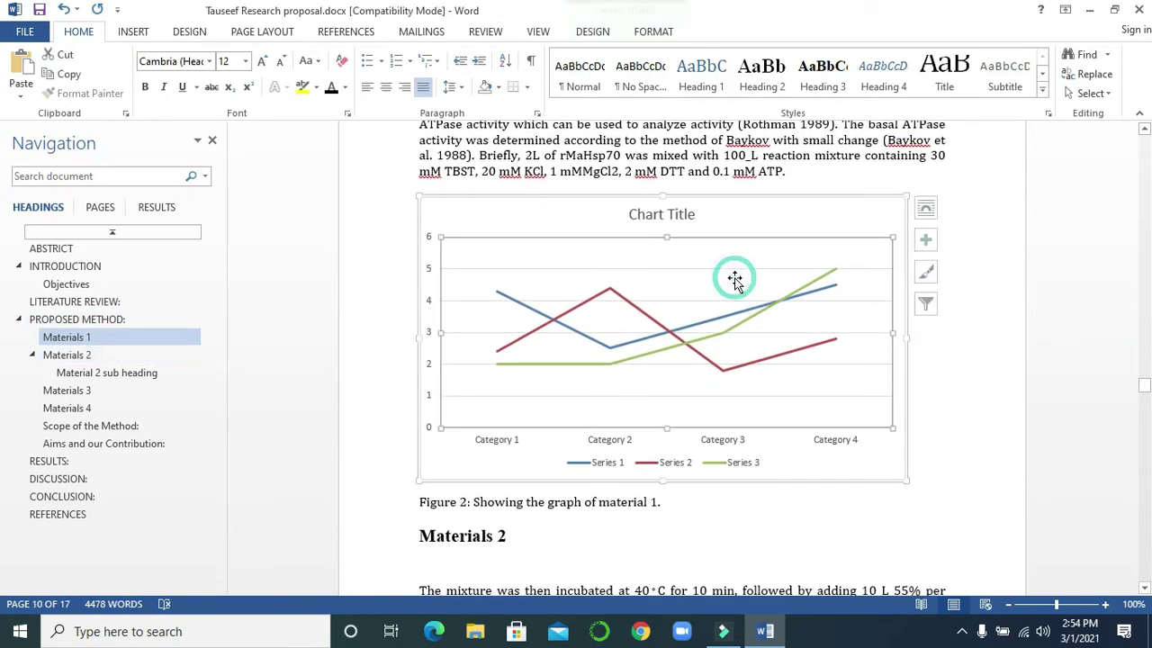
left_click(345, 32)
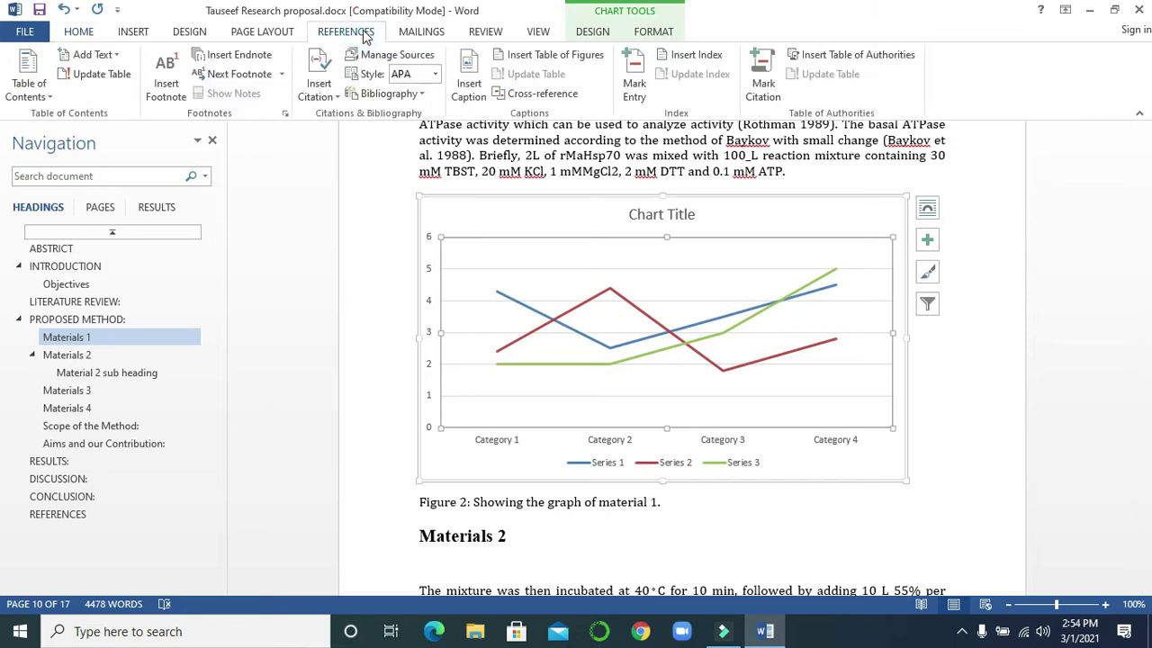
left_click(470, 85)
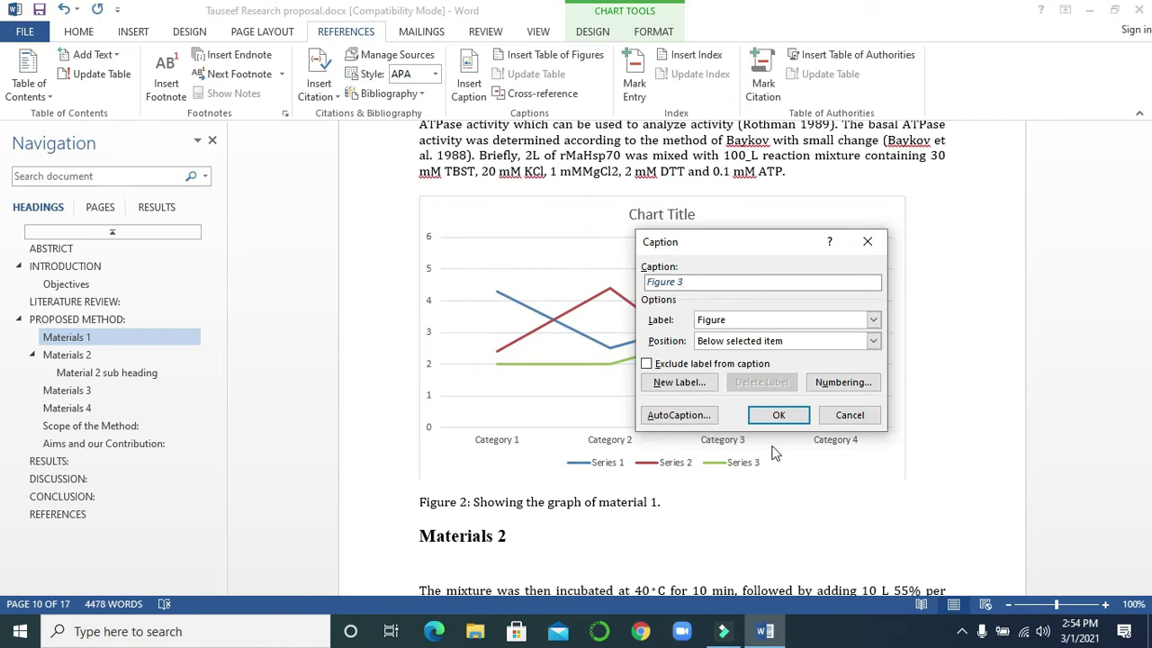
left_click(773, 416)
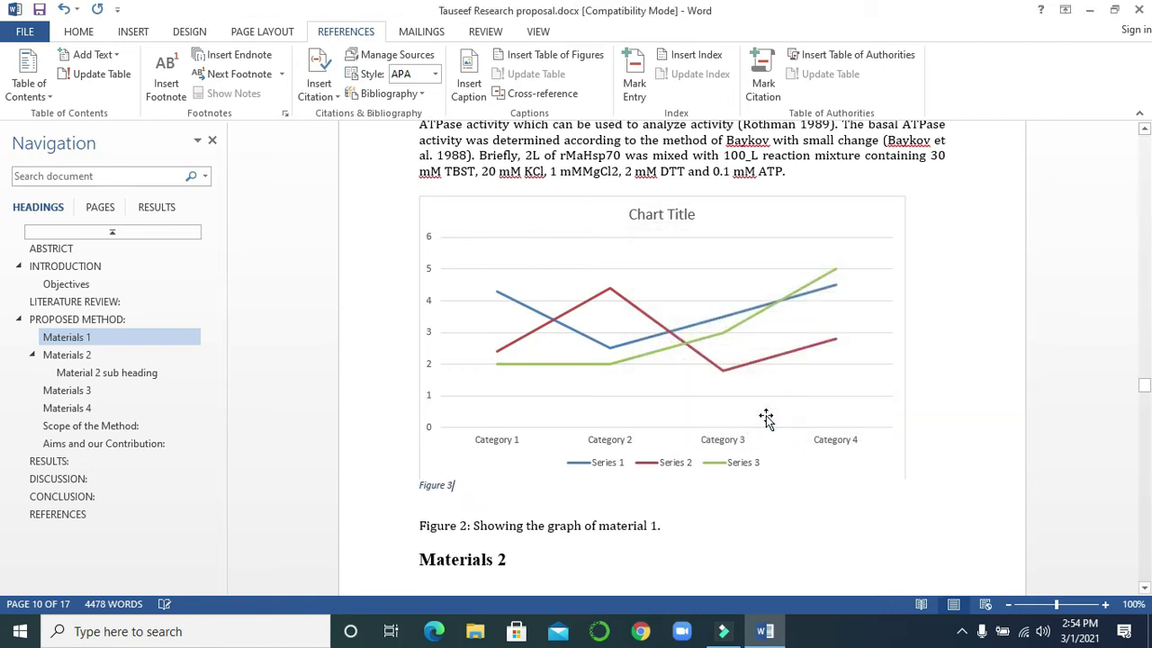
- Copy "Showing the graph of material 1." from the old typed title into the line chart's new caption
left_click_drag(672, 526, 493, 531)
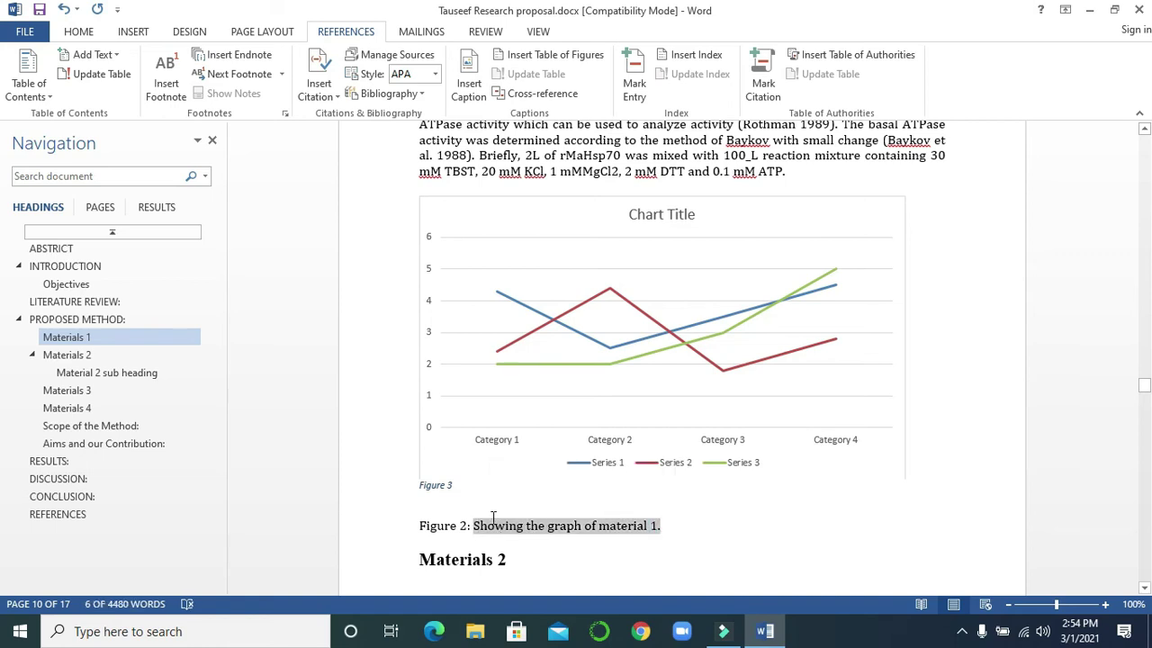
key("ctrl+c")
left_click(492, 486)
key("ctrl+v")
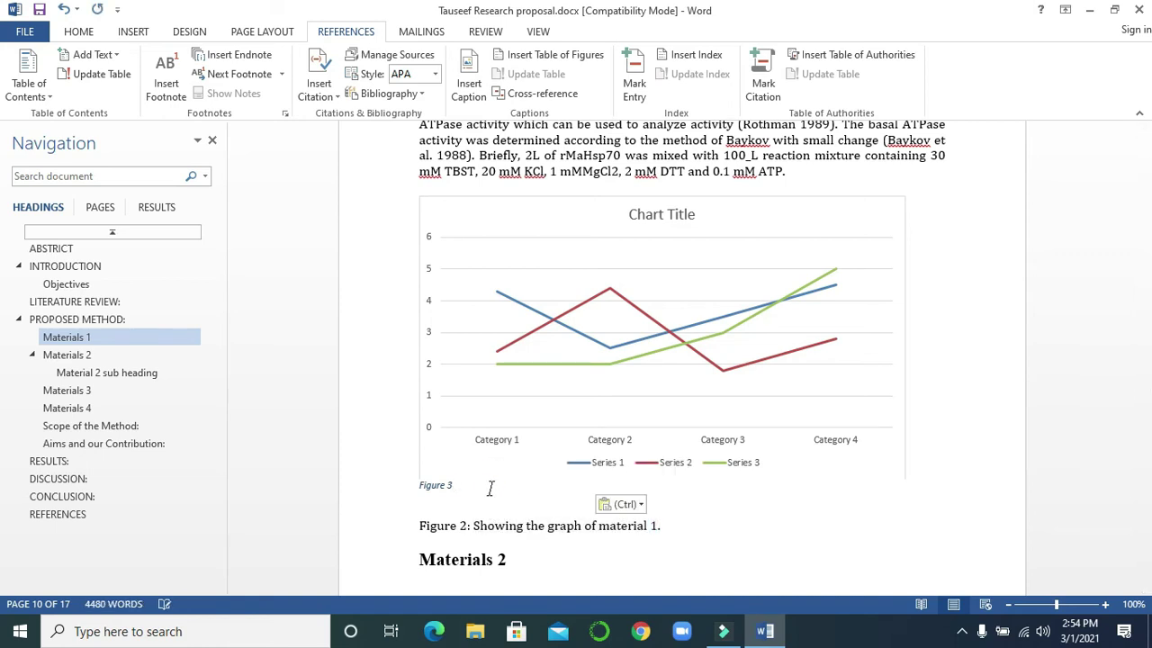
- Format the line chart's caption in black 11 pt, centred, and delete the old typed figure title below it
left_click_drag(596, 486, 423, 485)
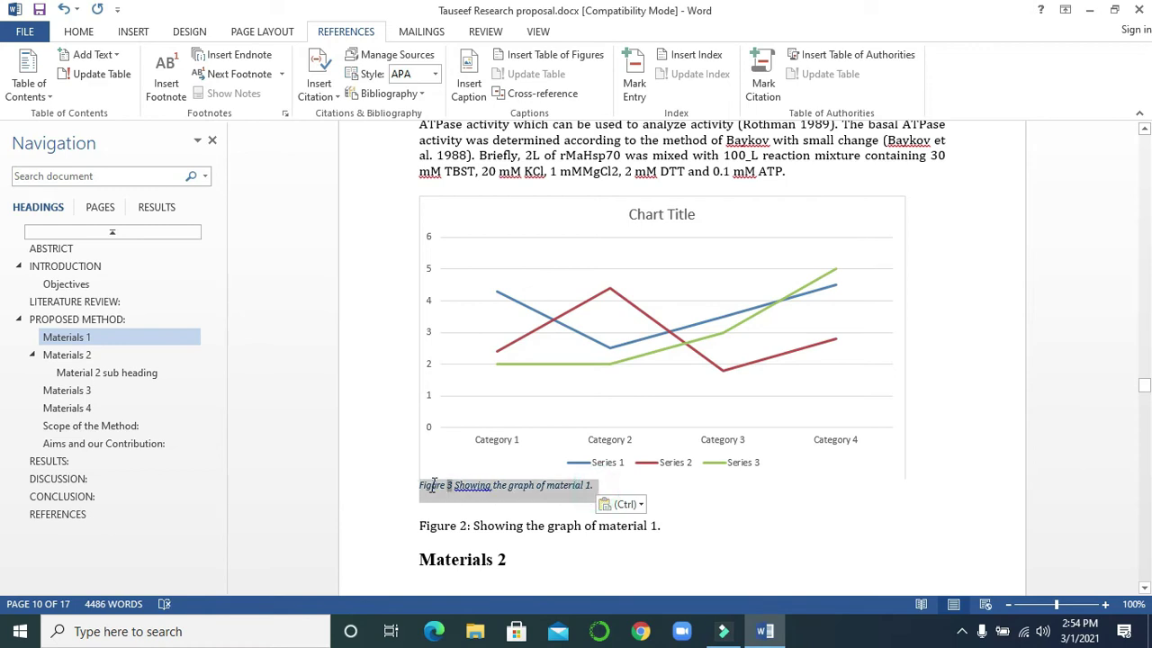
left_click(68, 32)
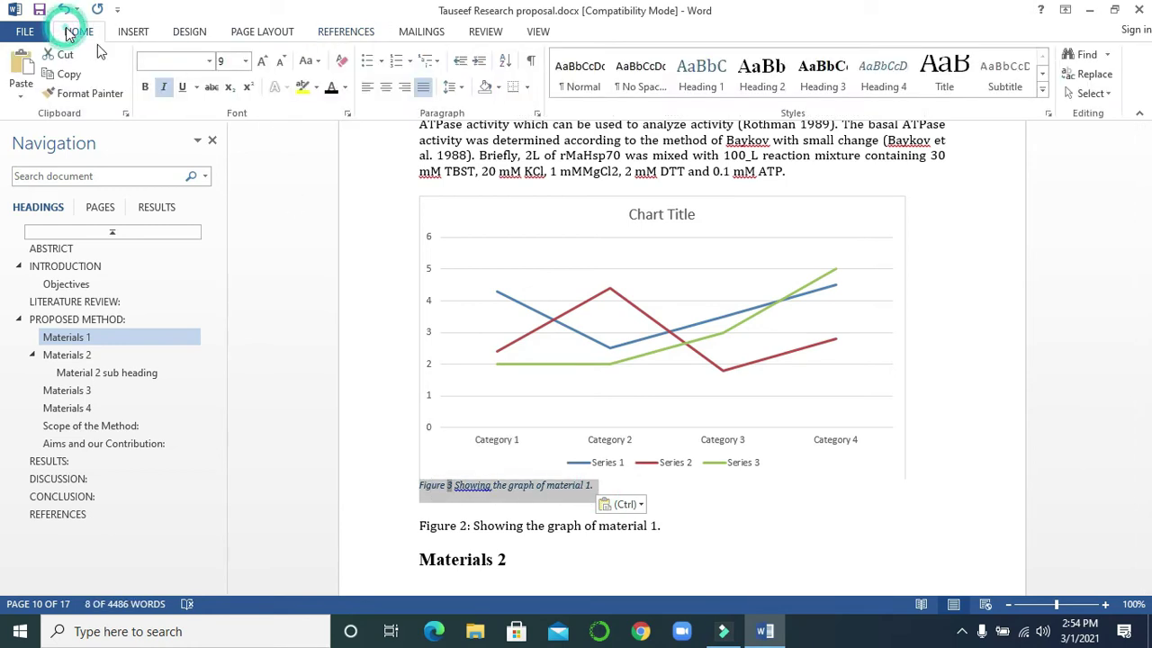
left_click(330, 88)
left_click(261, 61)
left_click(261, 60)
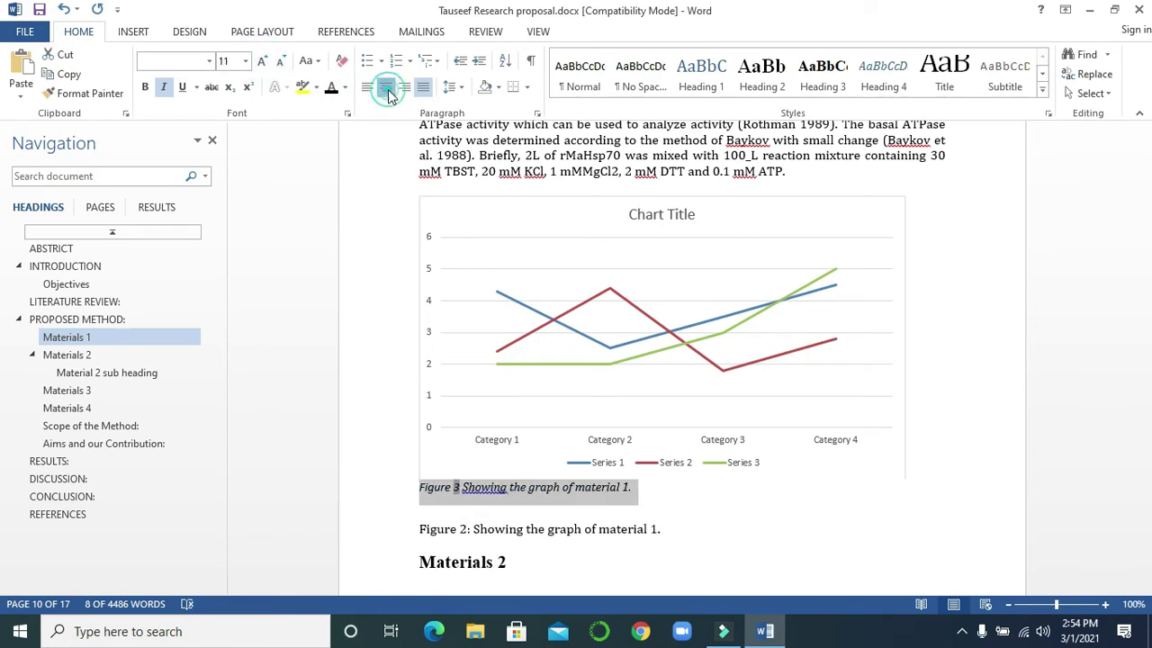
left_click(386, 89)
left_click_drag(688, 525, 424, 527)
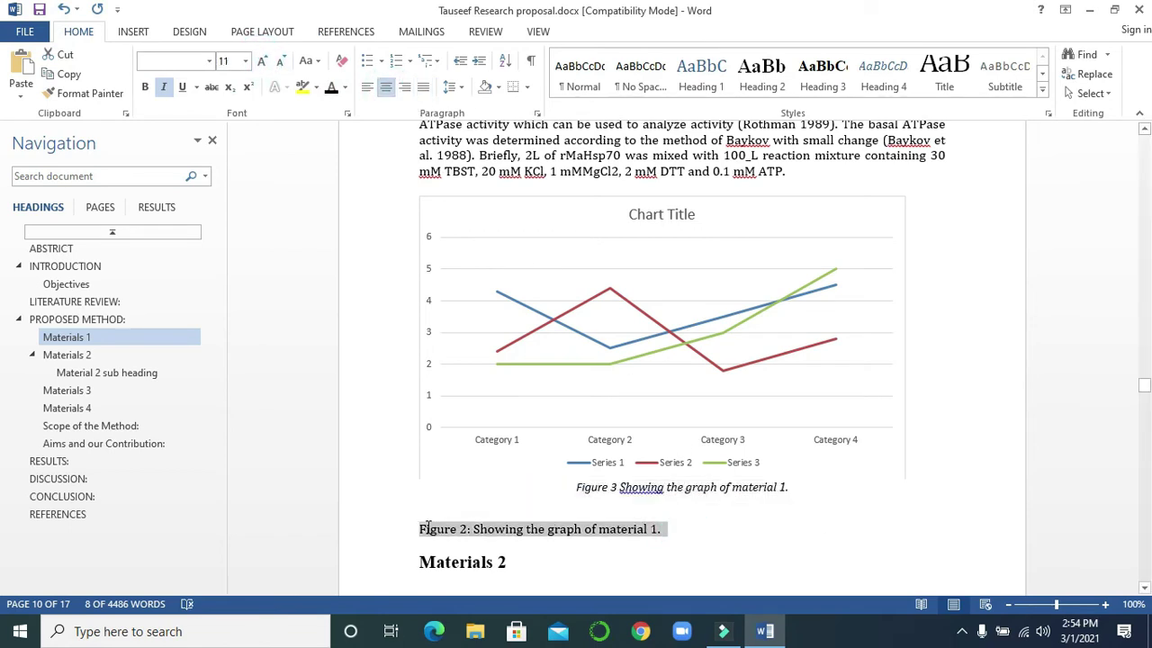
key("Delete")
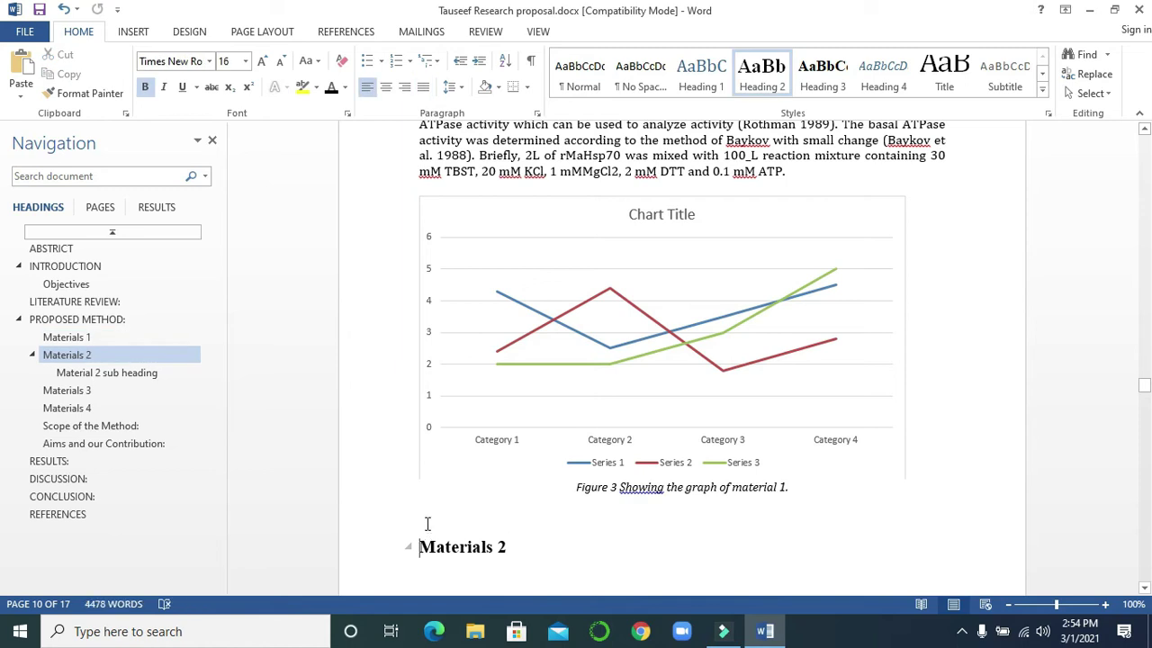
- Insert a caption with the Figure label below the pink logo picture that precedes Material 2 sub heading
left_click_drag(1145, 391, 1144, 404)
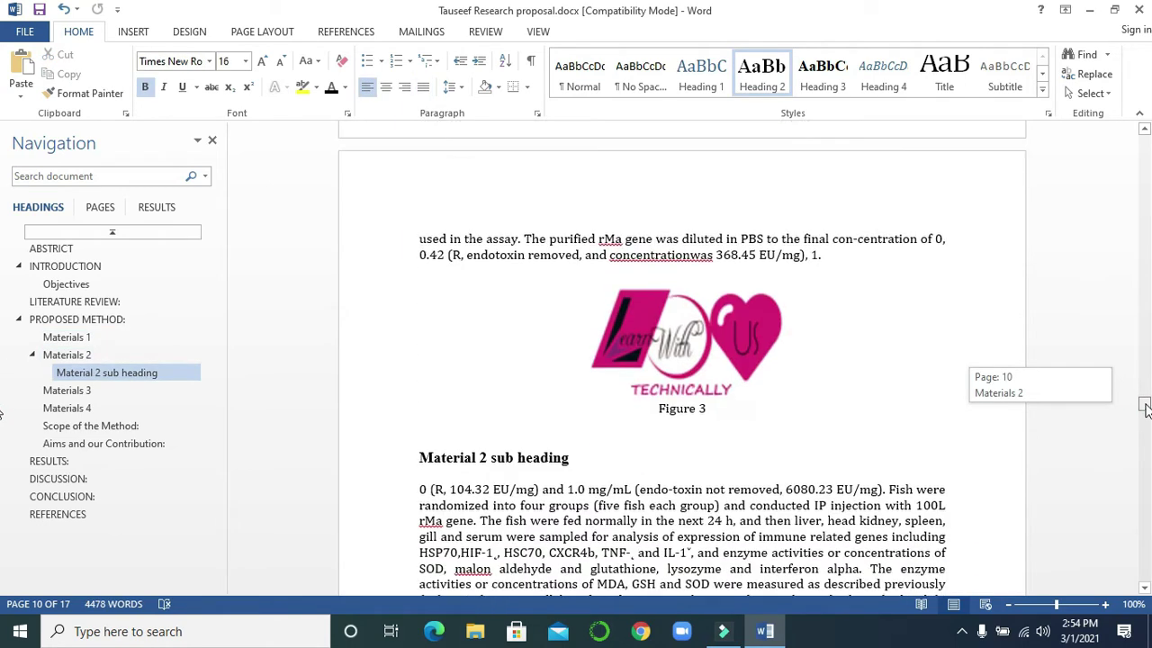
left_click(683, 313)
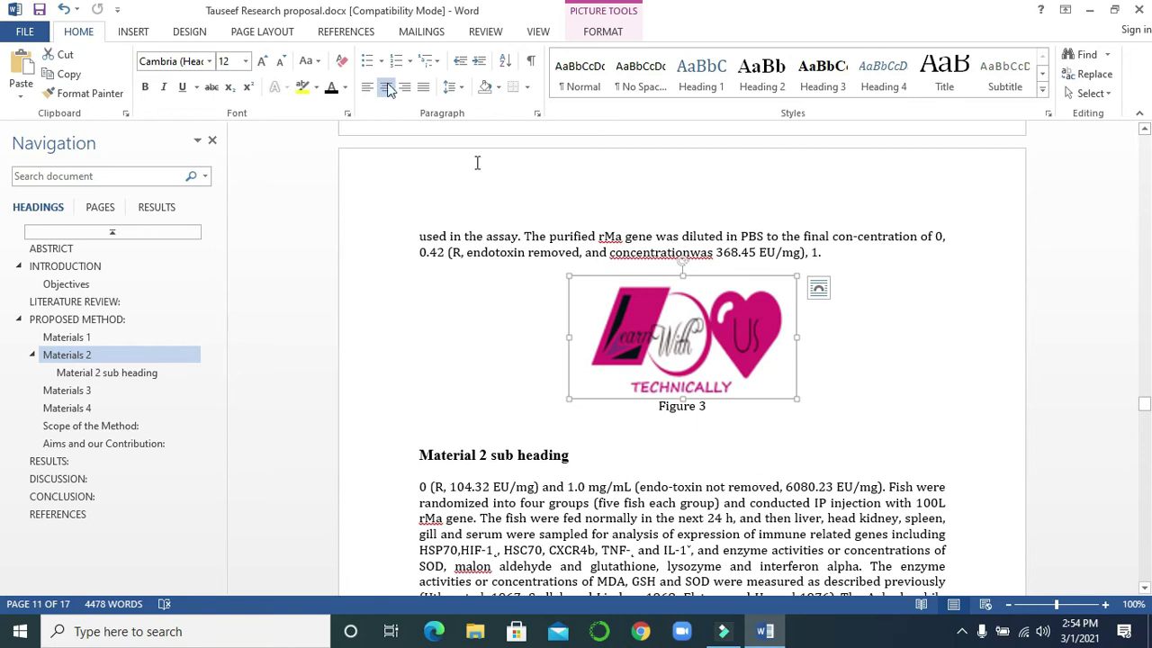
left_click(336, 33)
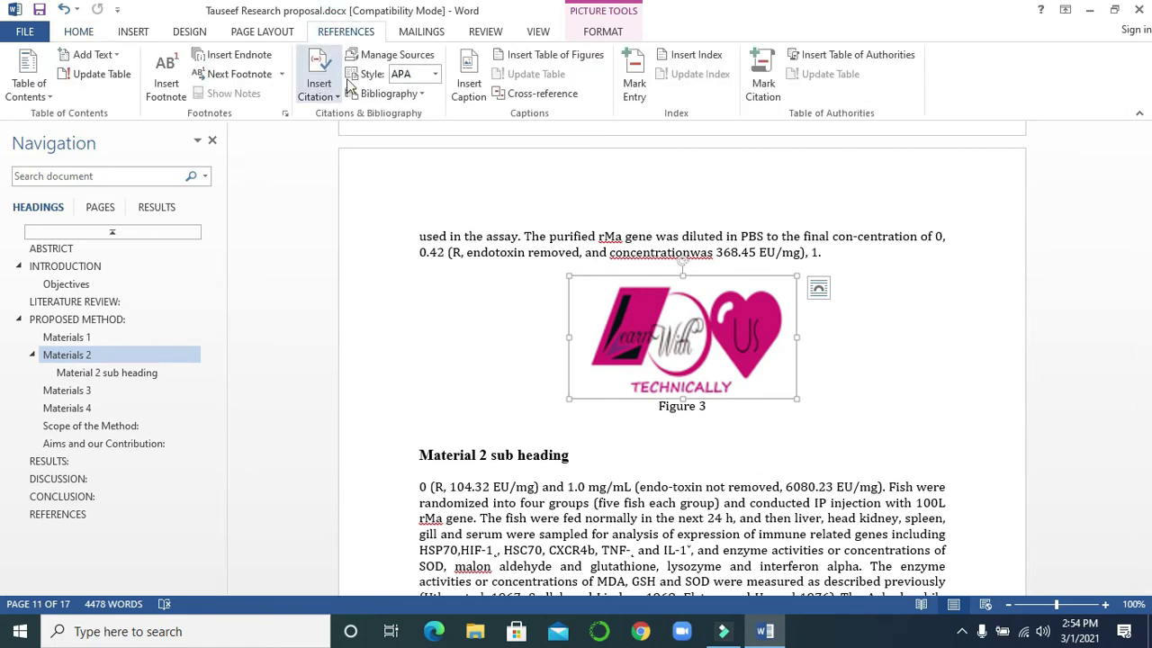
left_click(468, 70)
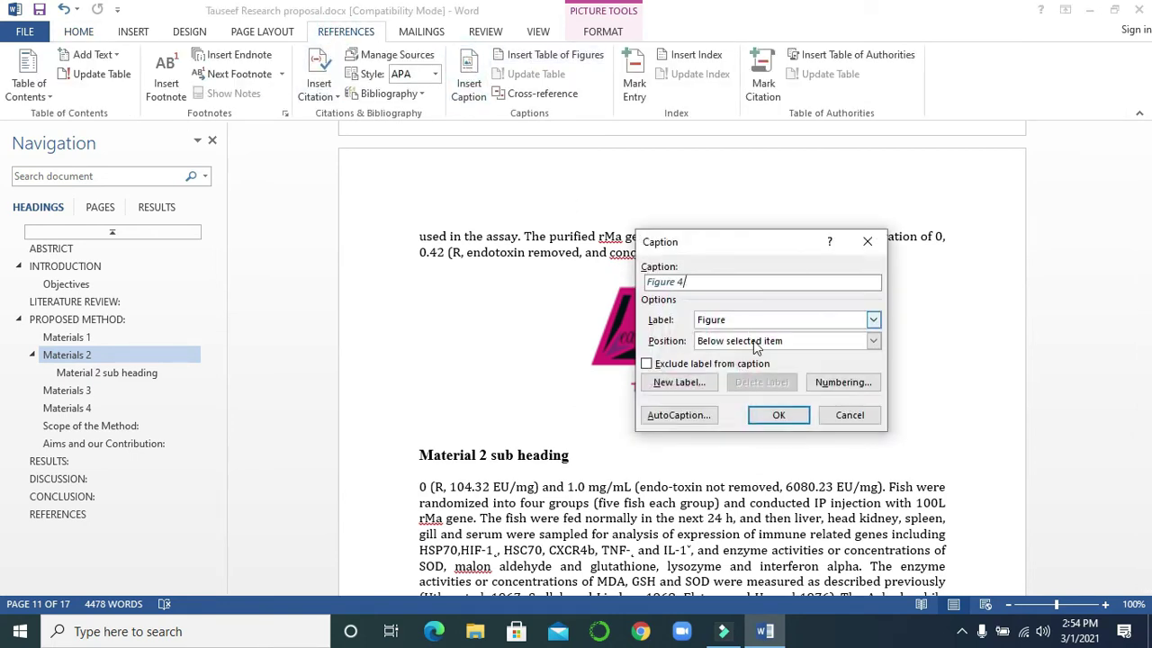
left_click(778, 416)
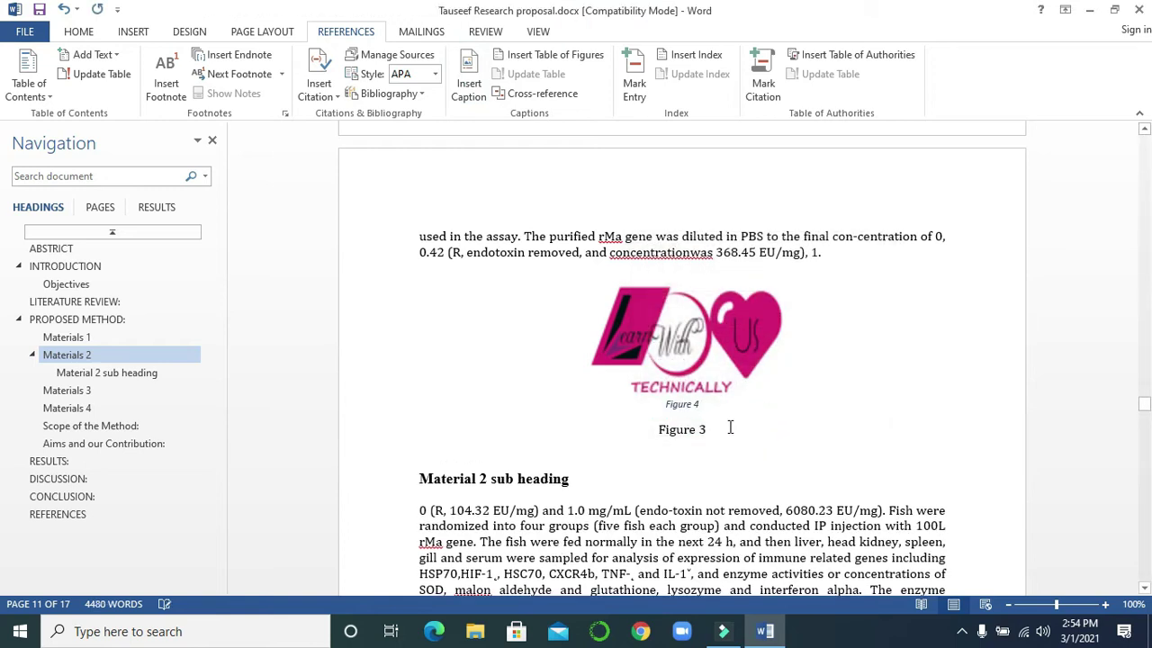
- Set the pink logo picture's new caption to 11 pt
triple_click(714, 405)
left_click(79, 31)
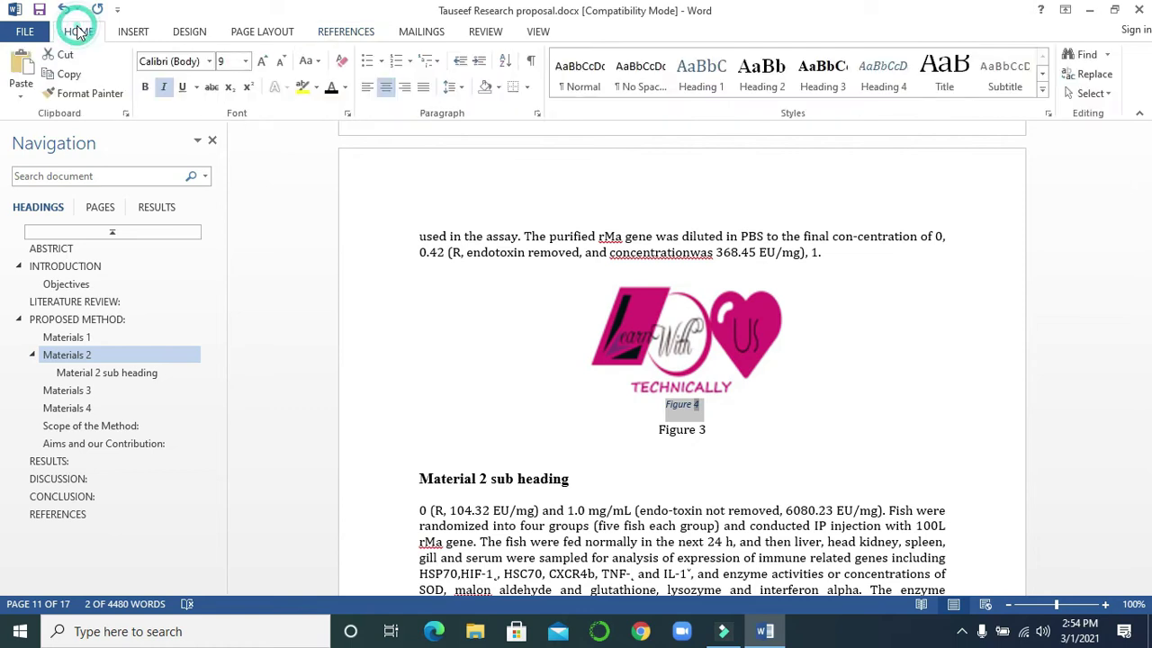
left_click(262, 61)
left_click(262, 61)
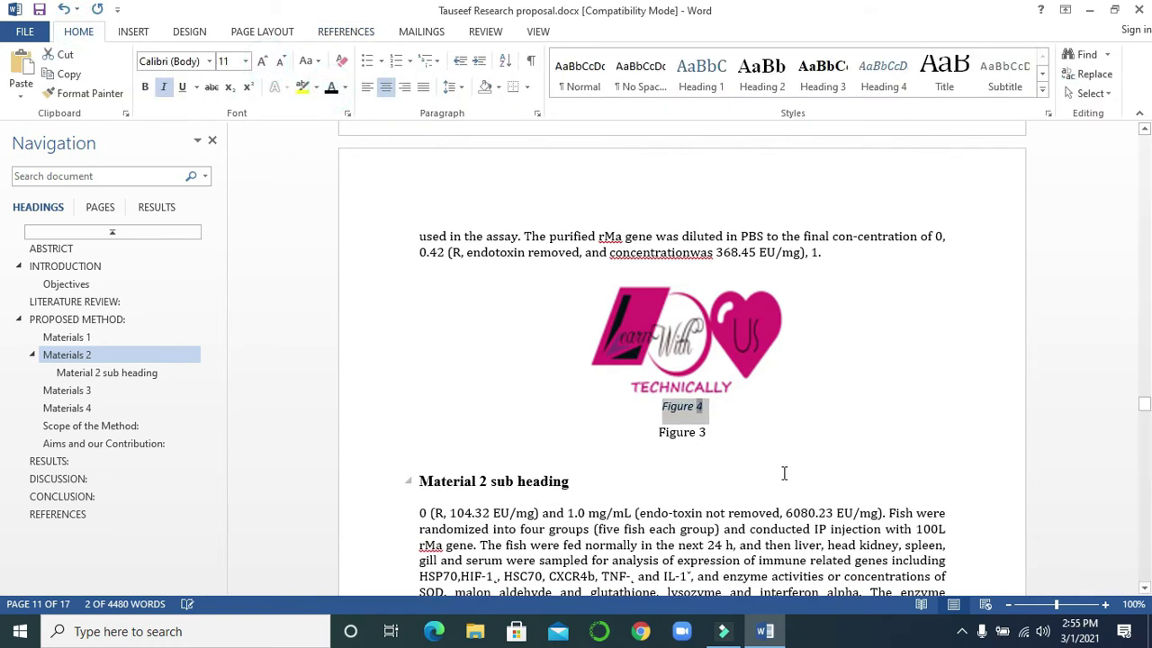
- Delete the old typed "Figure 3" title below the pink logo picture's caption
left_click(712, 432)
triple_click(712, 432)
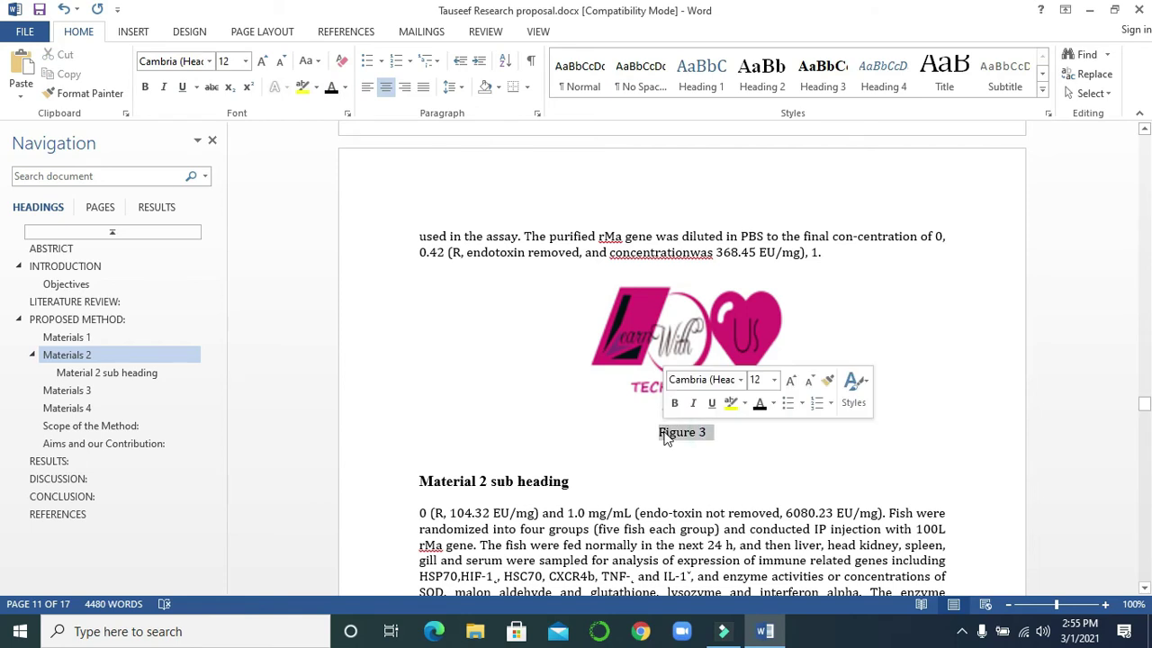
key("Delete")
- Insert a caption with the Figure label below the Microsoft Word picture in the Material 2 sub heading section
left_click_drag(1145, 409, 1145, 417)
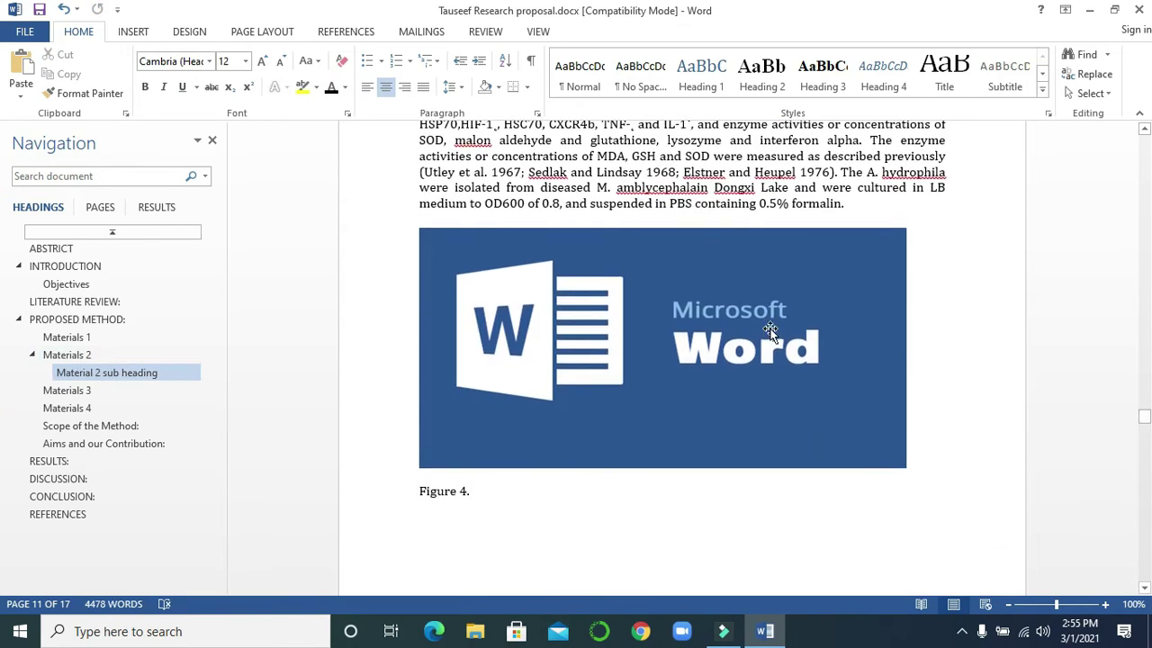
left_click(744, 325)
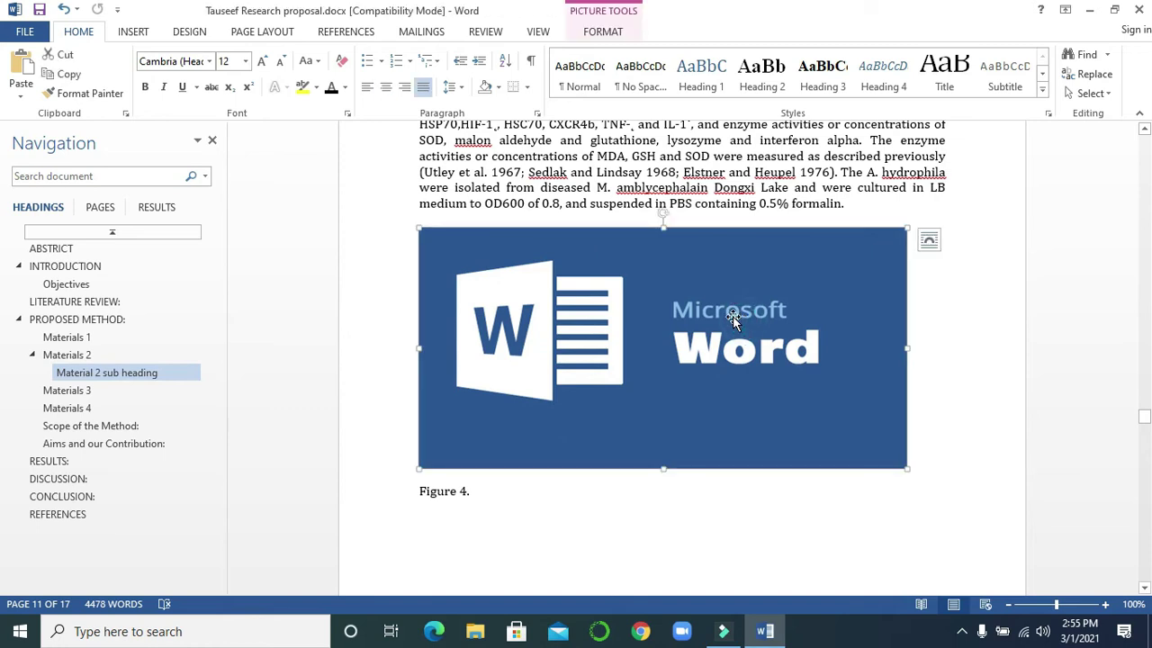
left_click(347, 32)
left_click(468, 78)
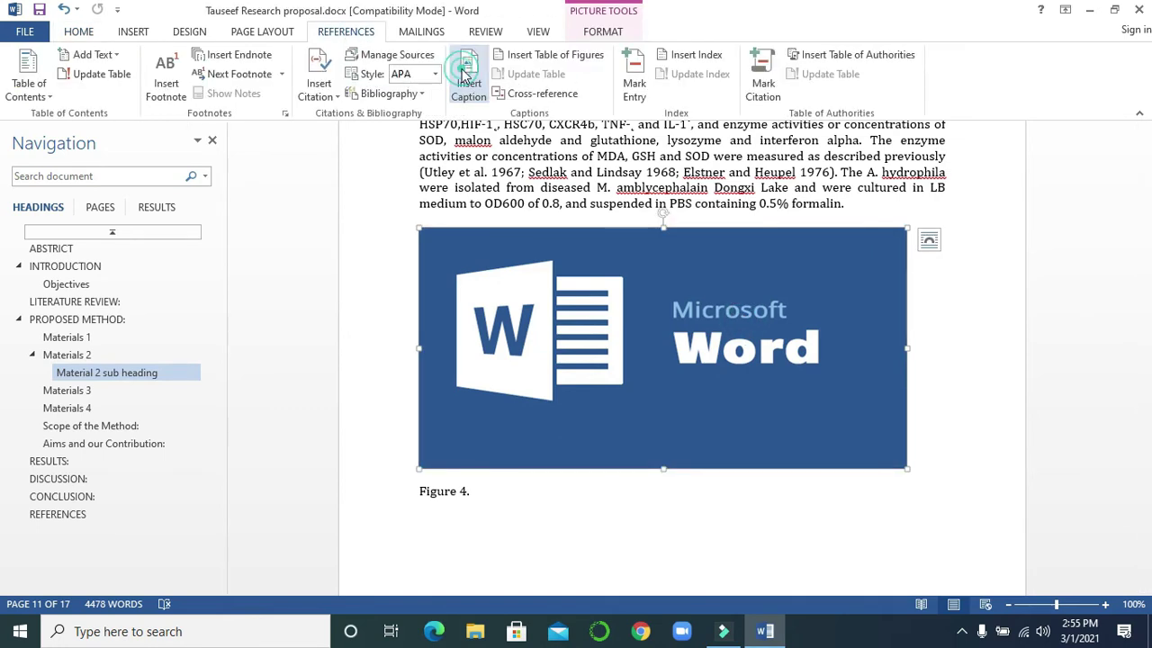
left_click(779, 416)
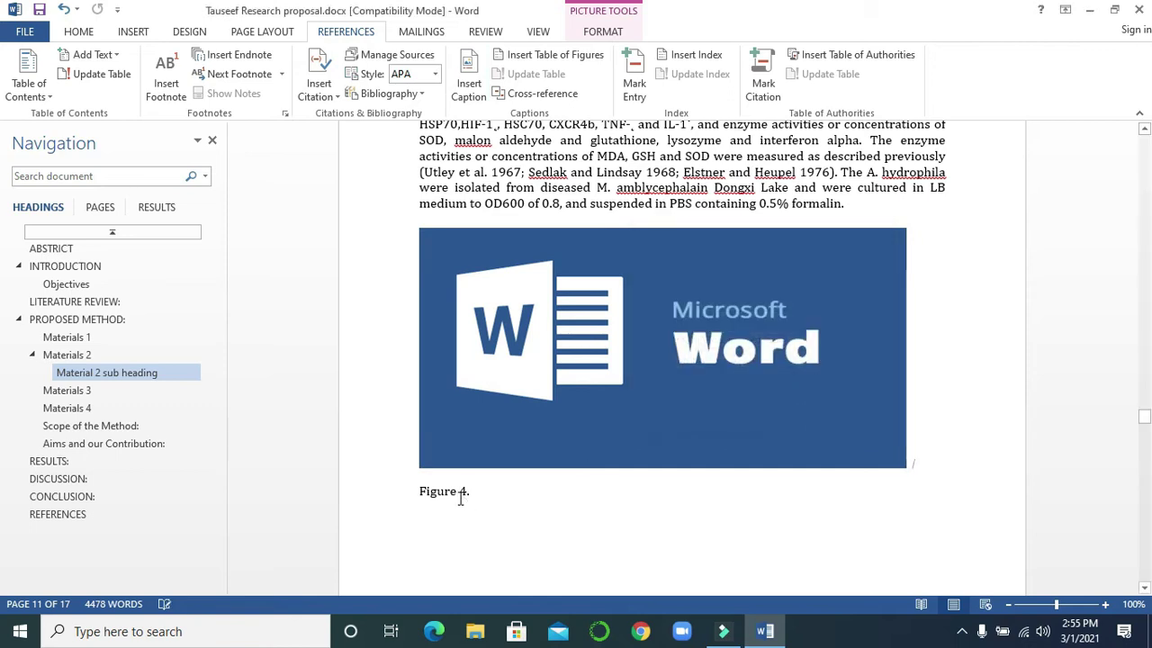
- Format the Microsoft Word picture's caption in black 11 pt and centre it
triple_click(463, 478)
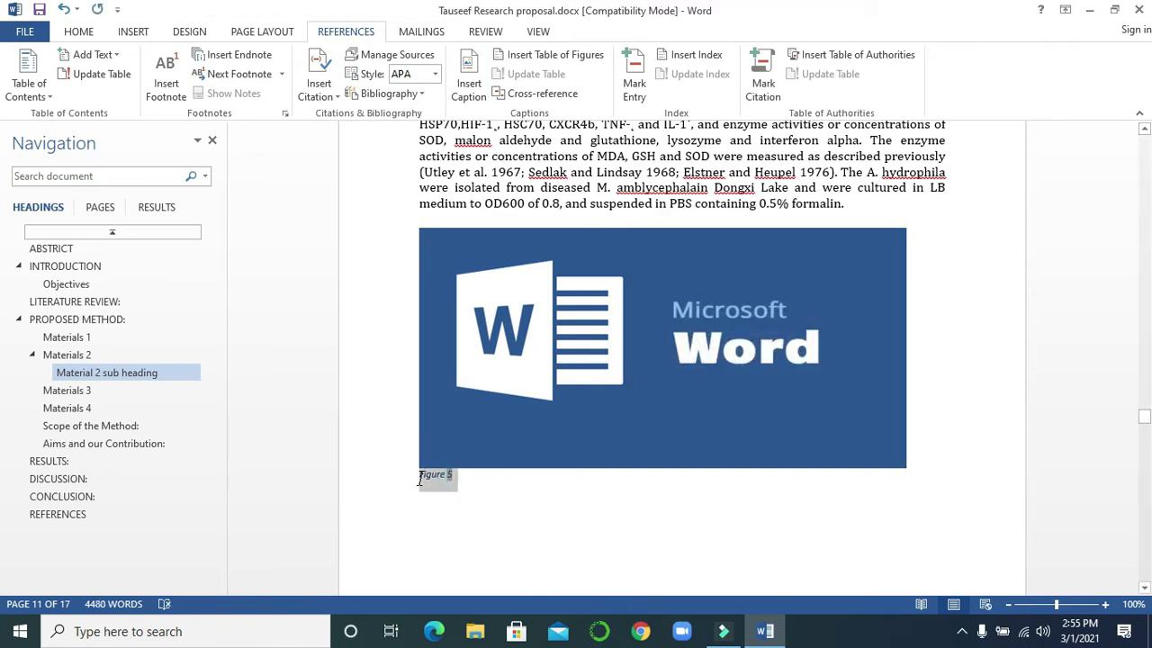
left_click(133, 32)
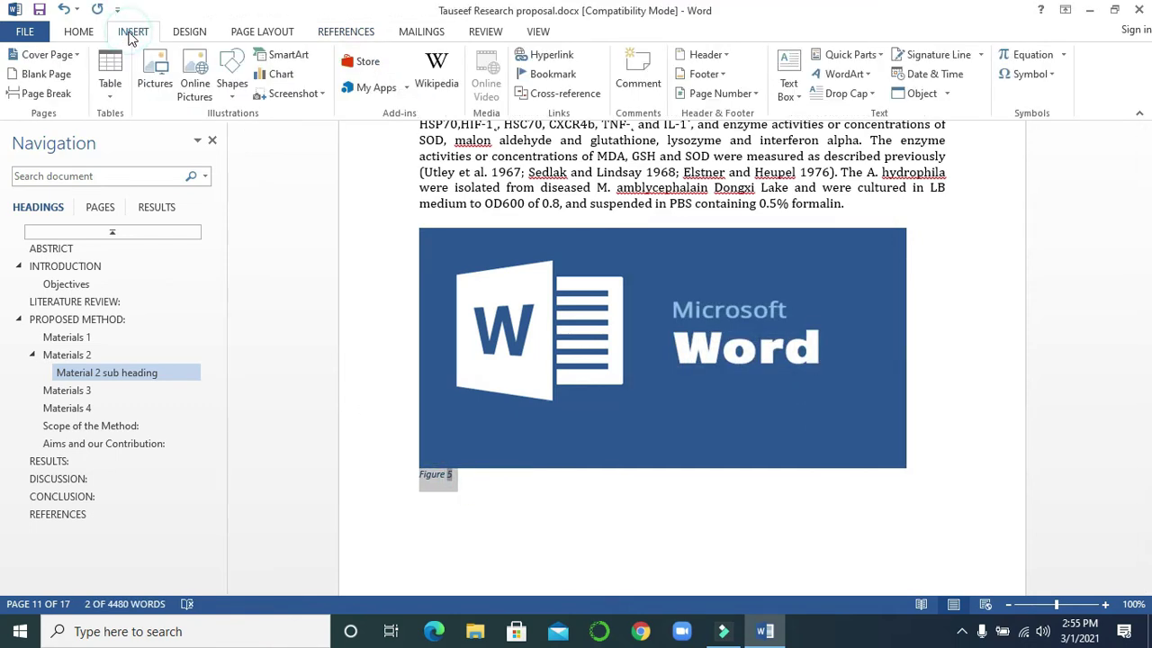
left_click(97, 34)
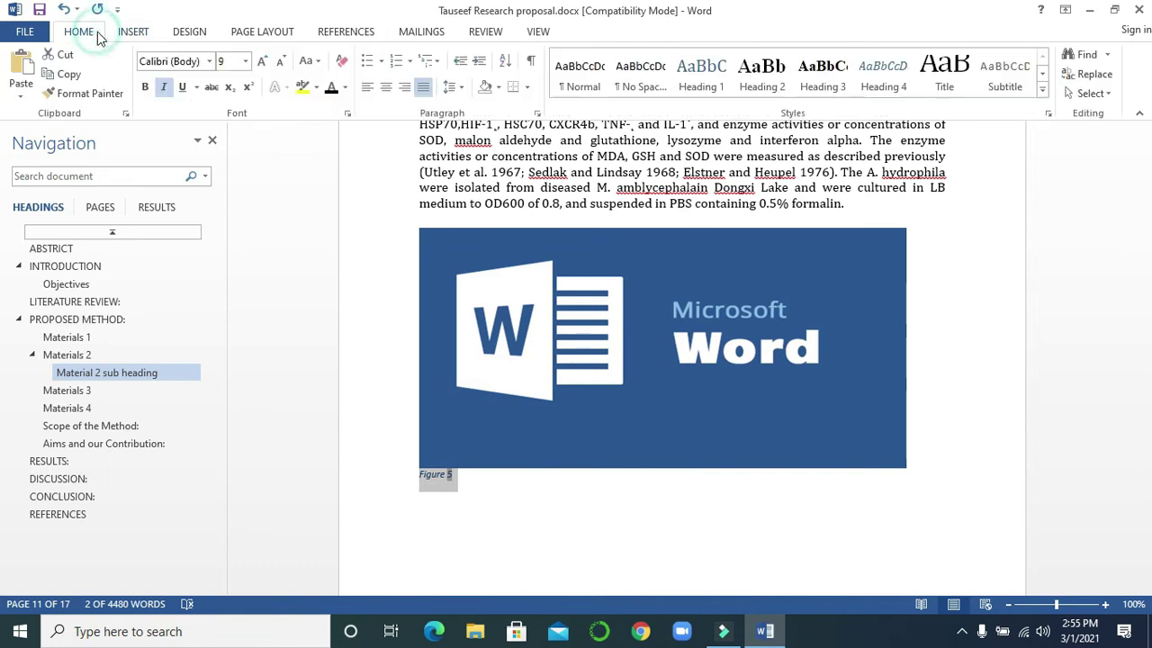
left_click(262, 62)
left_click(261, 62)
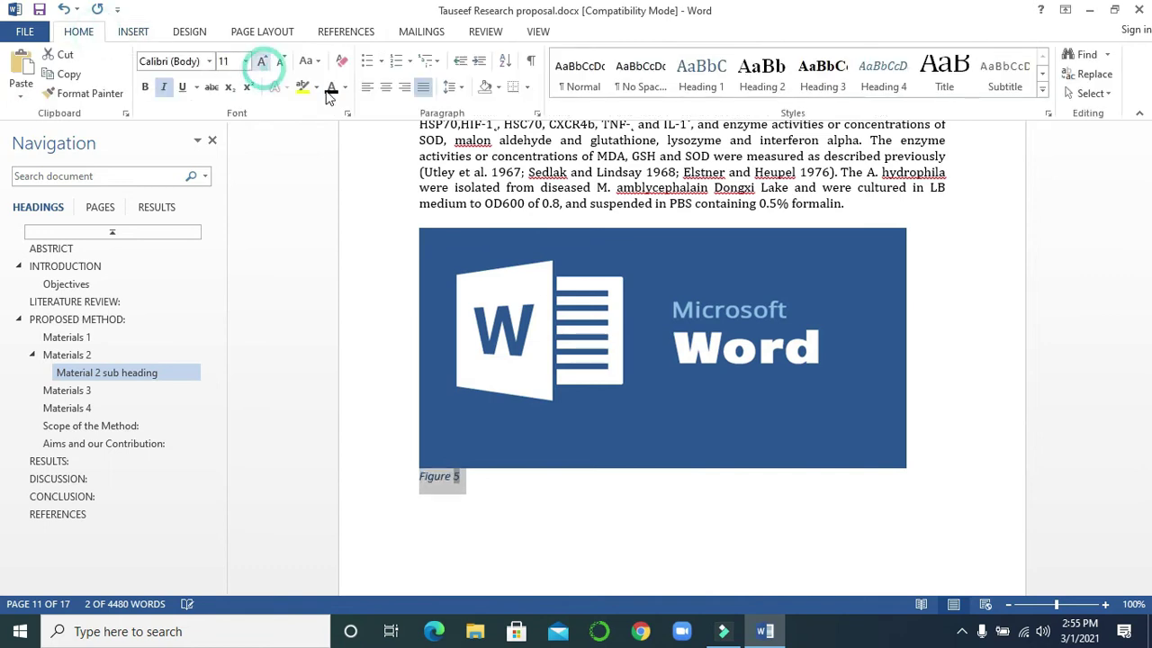
left_click(385, 88)
left_click(789, 535)
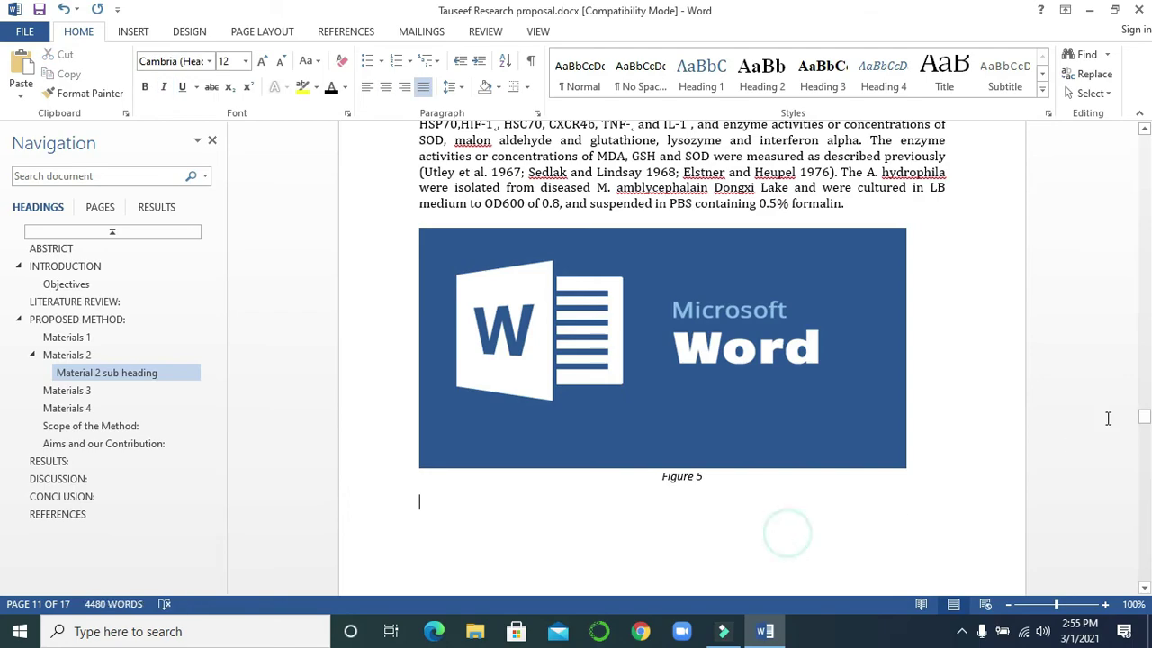
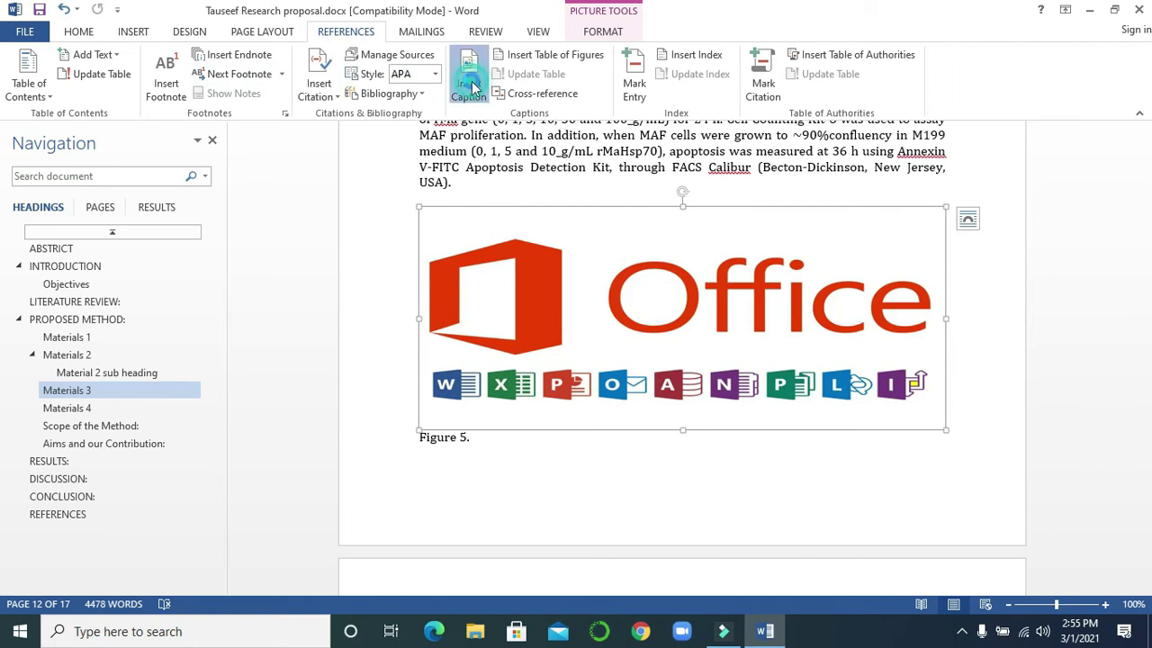
- Insert a Figure caption below the Office picture in Materials 3 and format it in black 11 pt, centred
left_click(777, 414)
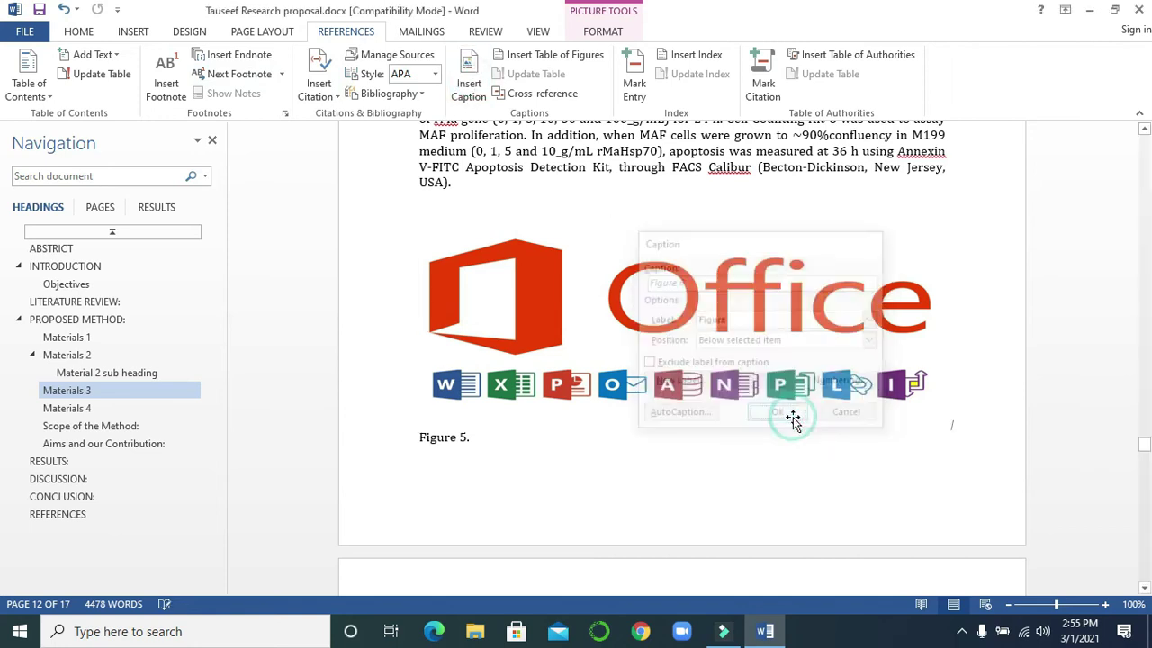
left_click_drag(480, 437, 419, 437)
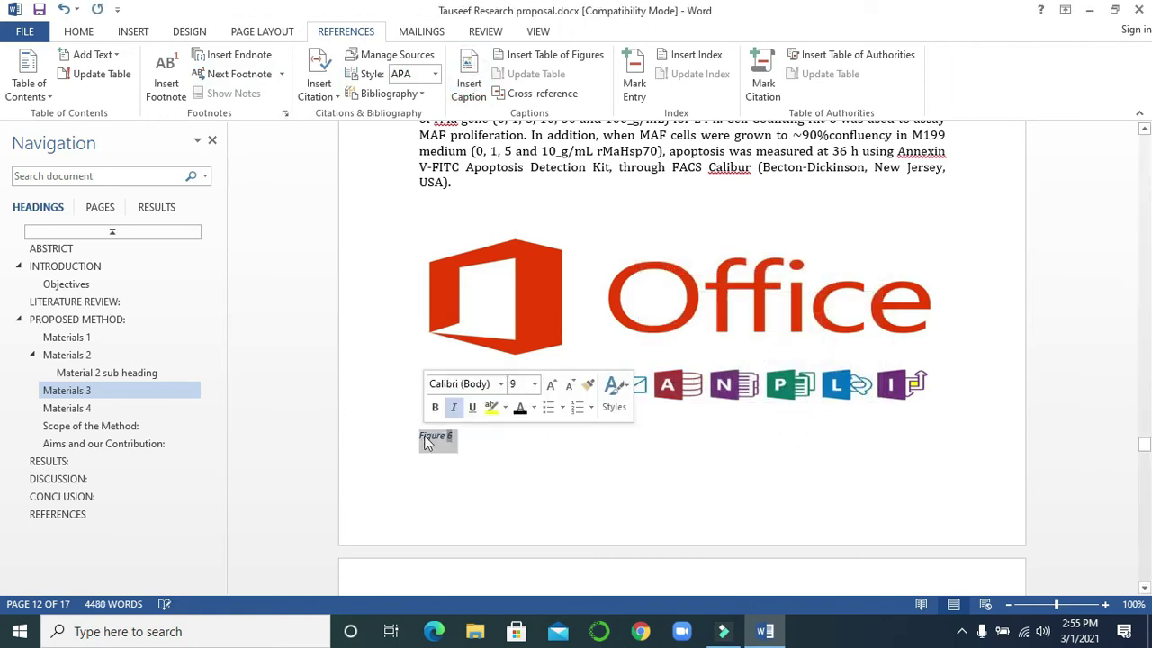
left_click(79, 32)
left_click(264, 61)
left_click(265, 61)
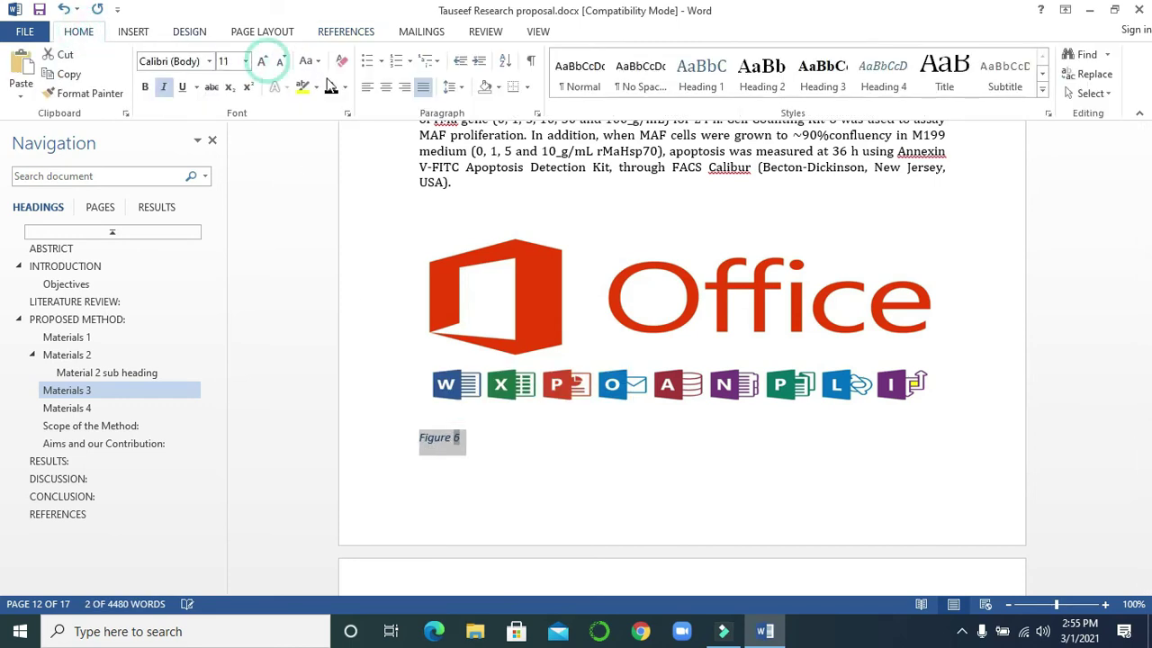
left_click(385, 90)
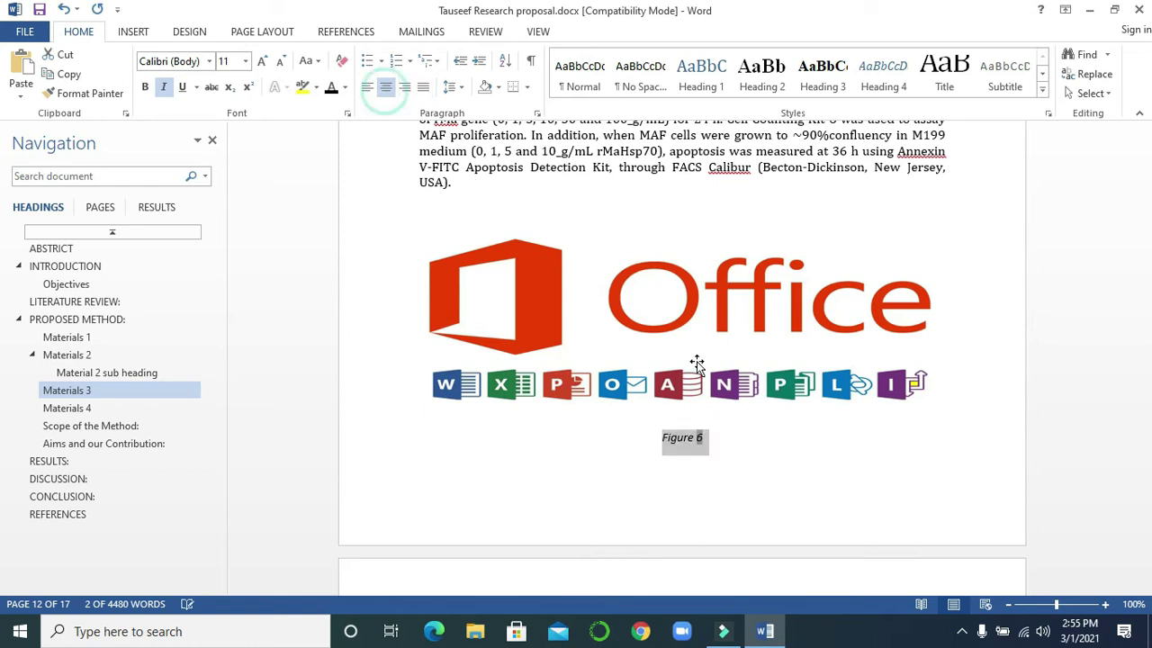
left_click(777, 461)
- Delete the old typed "Figure 5." title above the Materials 4 heading
left_click_drag(1143, 441, 1144, 457)
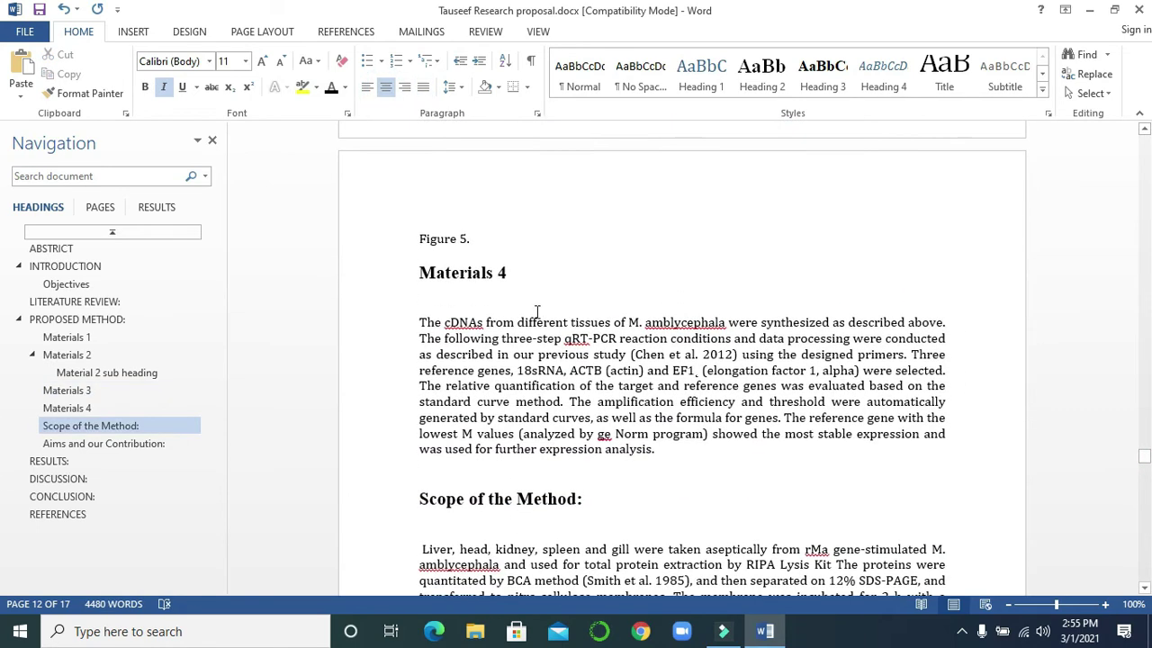
triple_click(484, 241)
key("Delete")
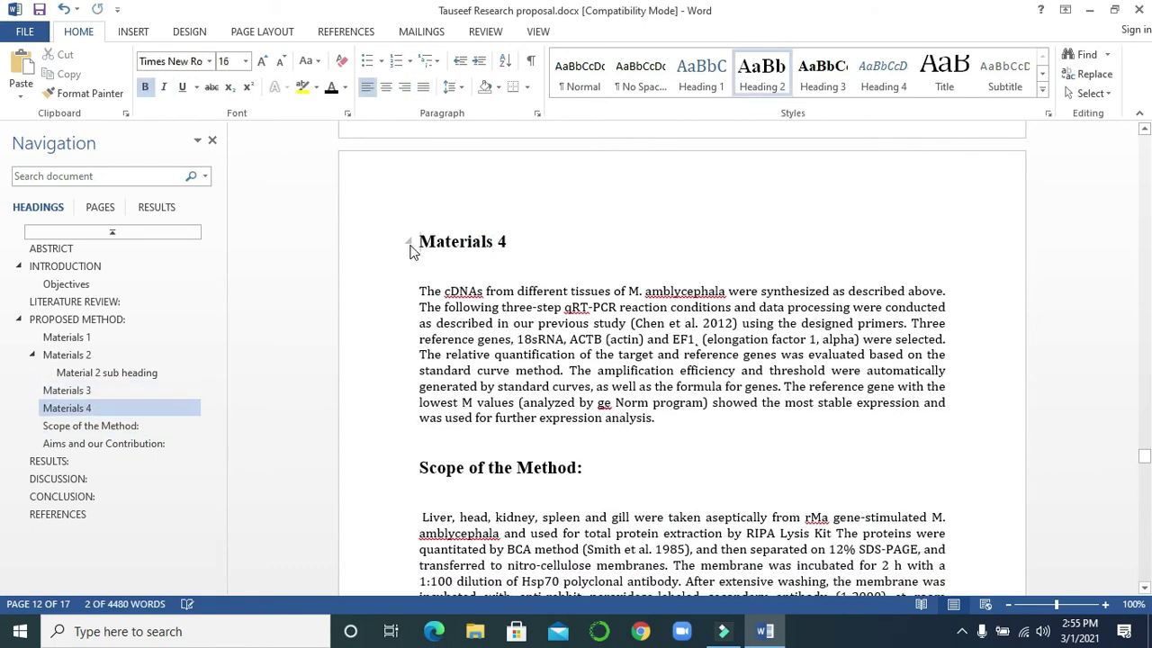
- Insert a caption with the Table label above the first table in the Results section
left_click_drag(1144, 456, 1145, 486)
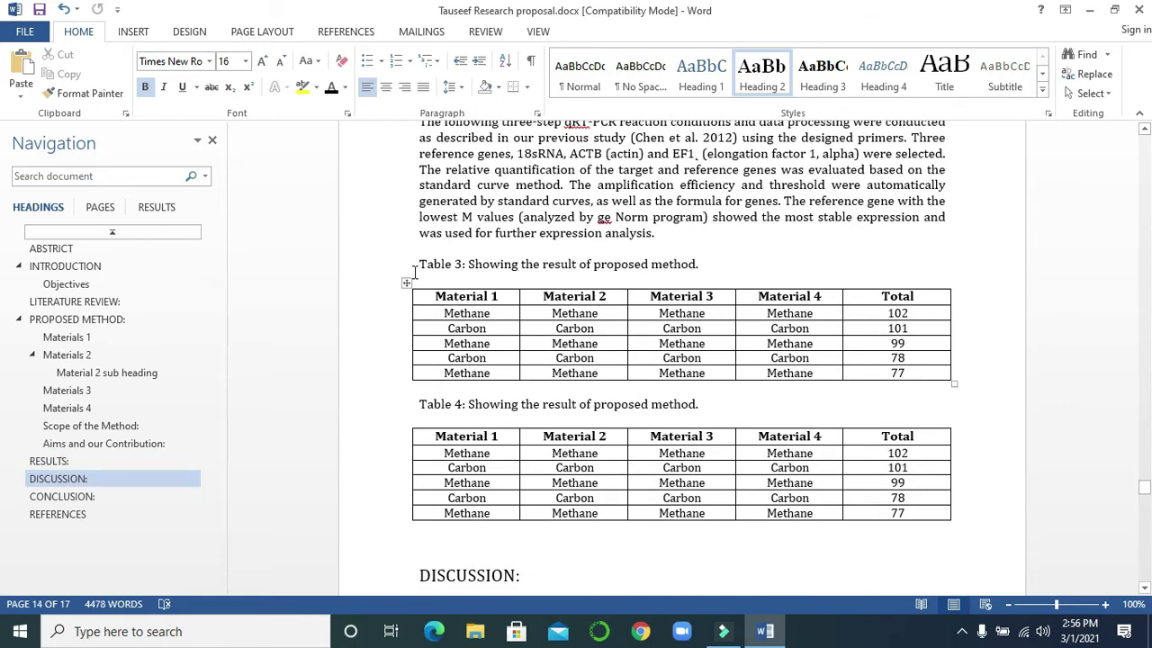
left_click(405, 282)
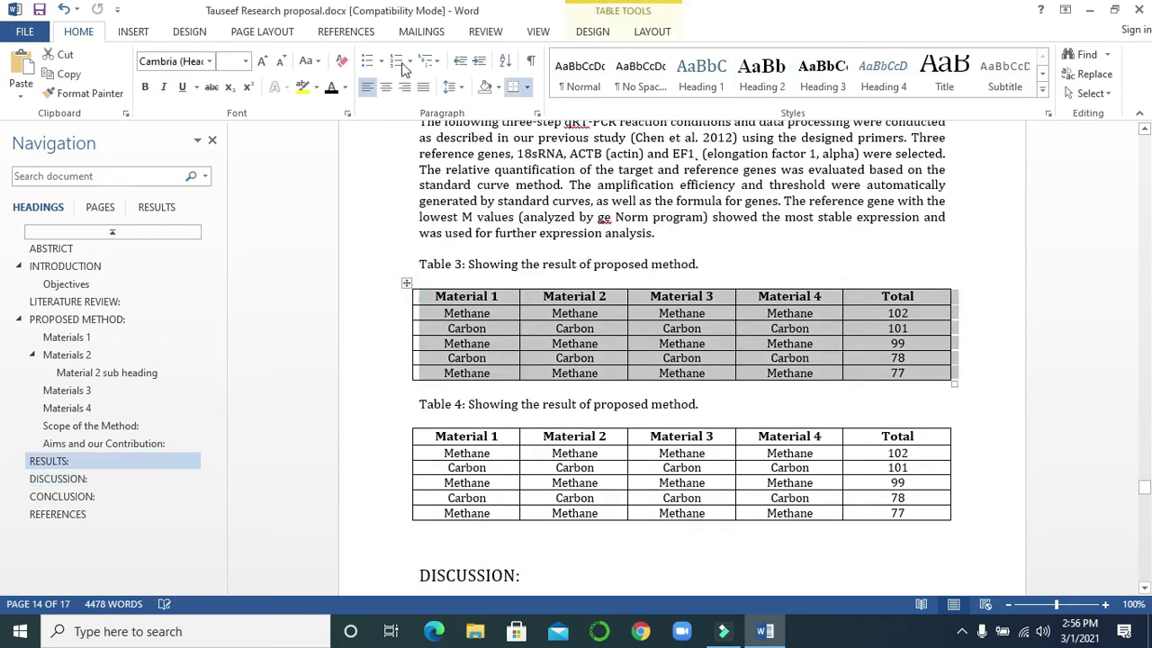
left_click(345, 31)
left_click(469, 85)
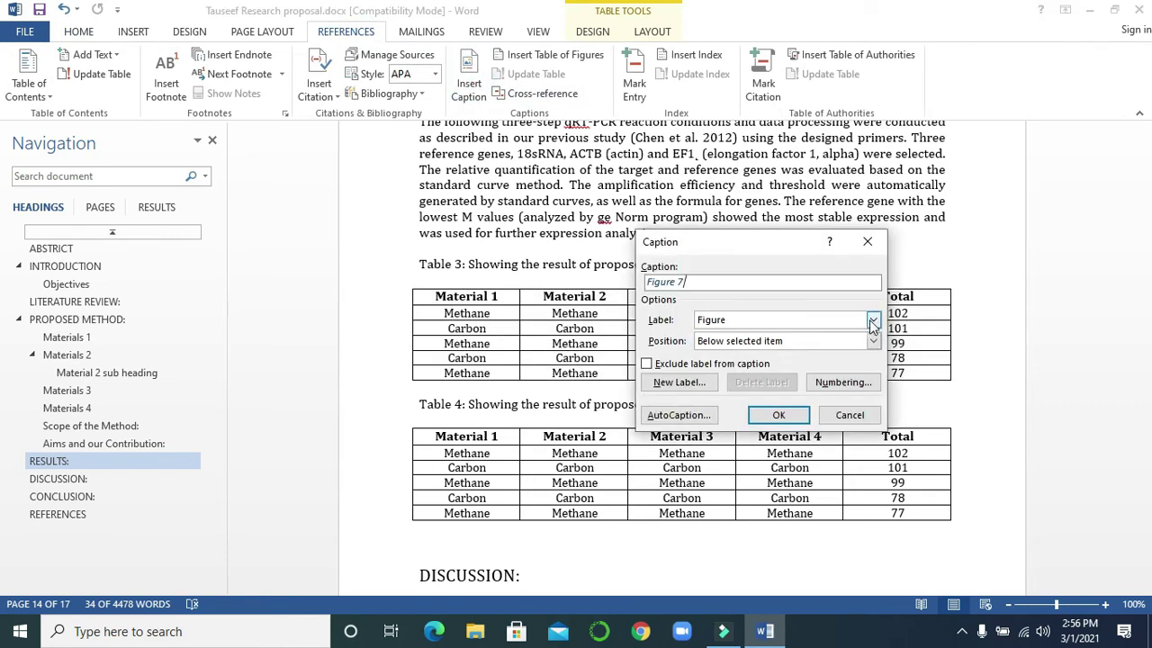
left_click(871, 321)
left_click(742, 358)
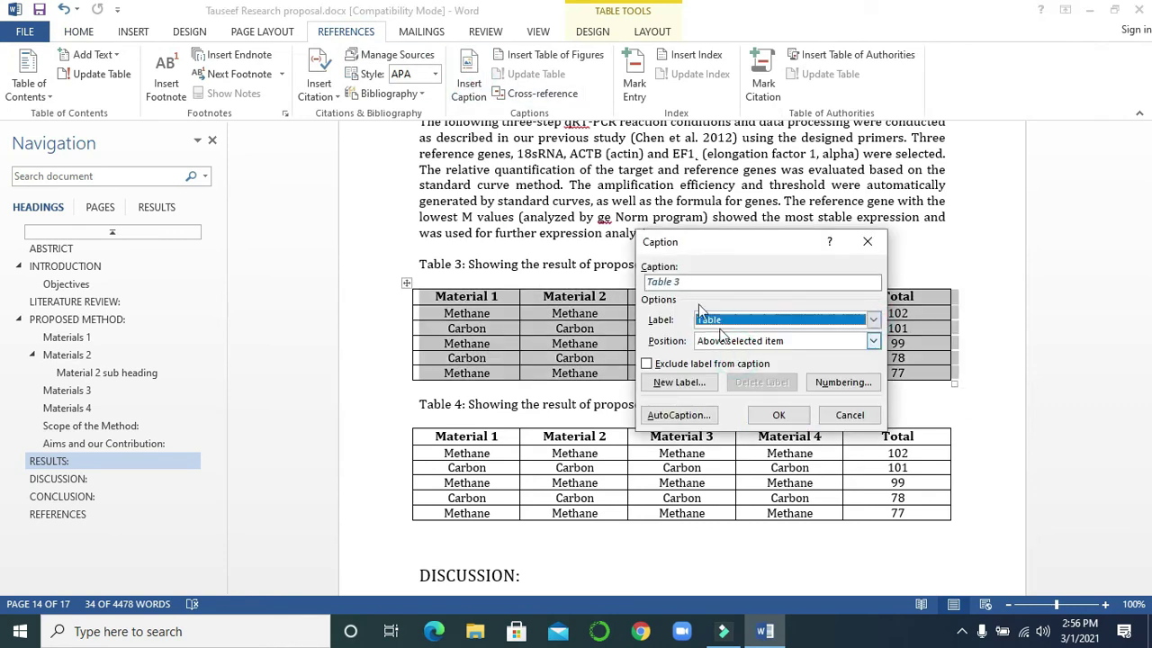
left_click(776, 413)
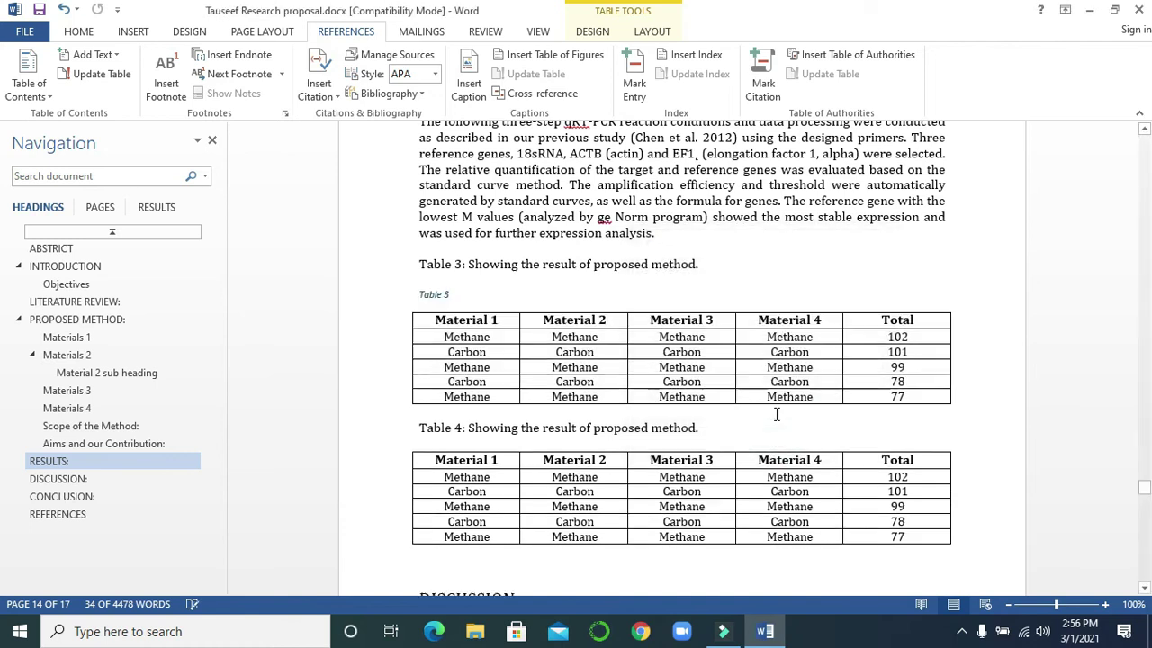
- Extend the first Results table's caption with a colon and the copied text "Showing the result of proposed method."
left_click_drag(706, 270, 488, 273)
key("ctrl+c")
left_click(452, 301)
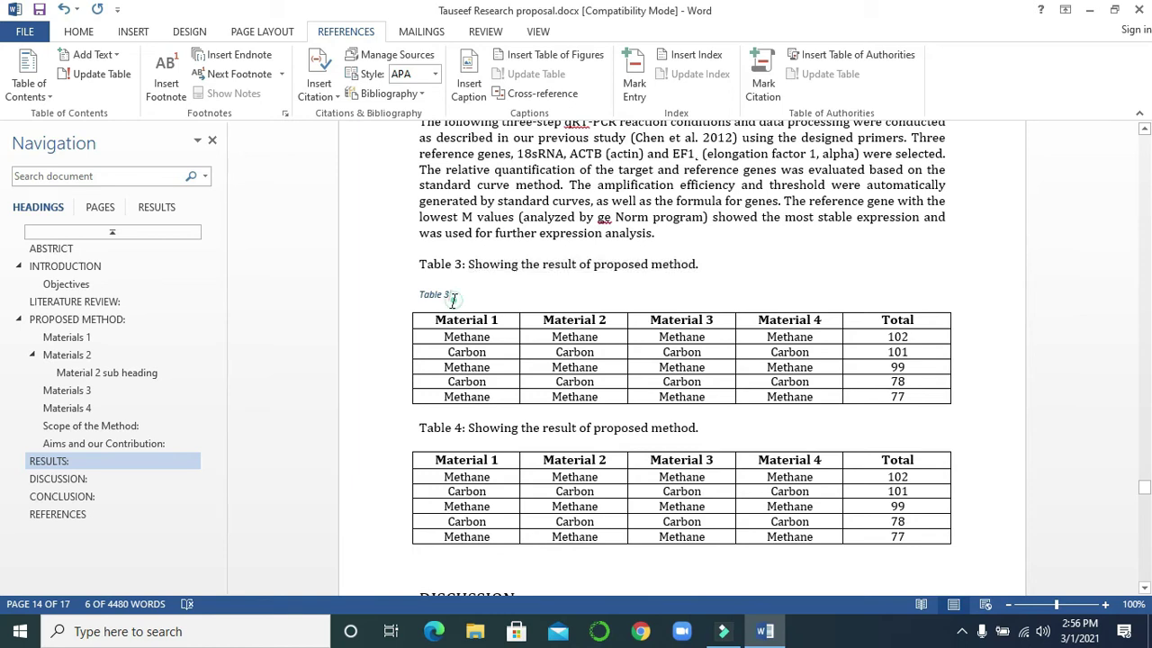
type(":")
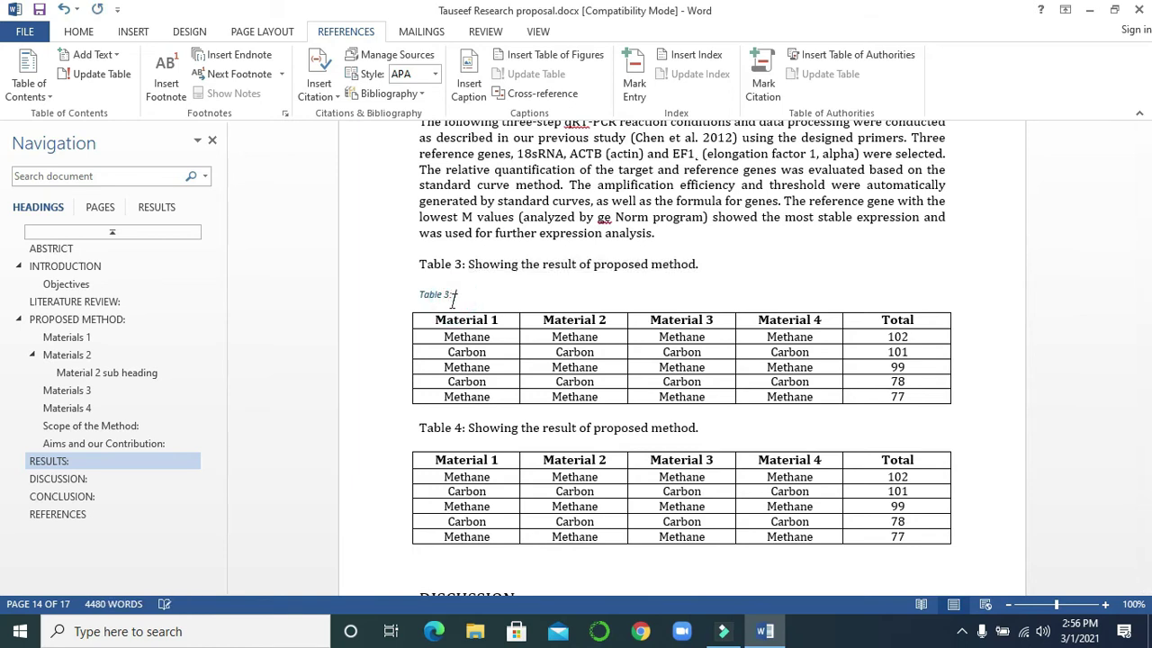
key("ctrl+v")
- Format the first Results table's caption in black 11 pt, centred, and delete the old typed title above it
left_click_drag(628, 298, 421, 295)
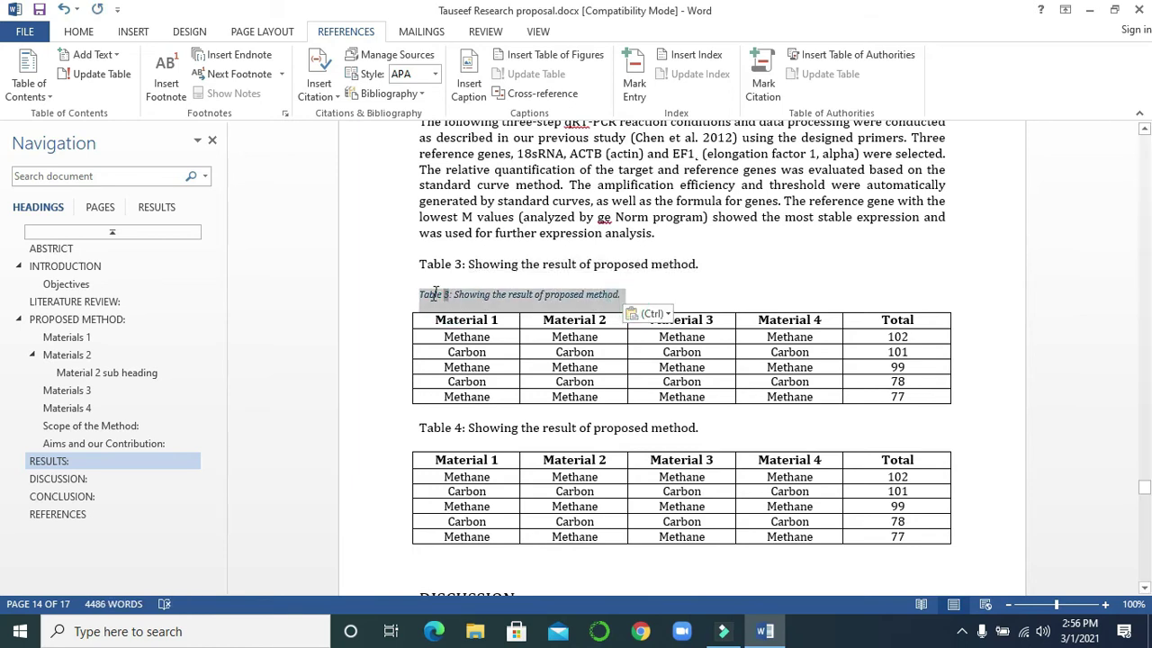
left_click(79, 32)
left_click(261, 61)
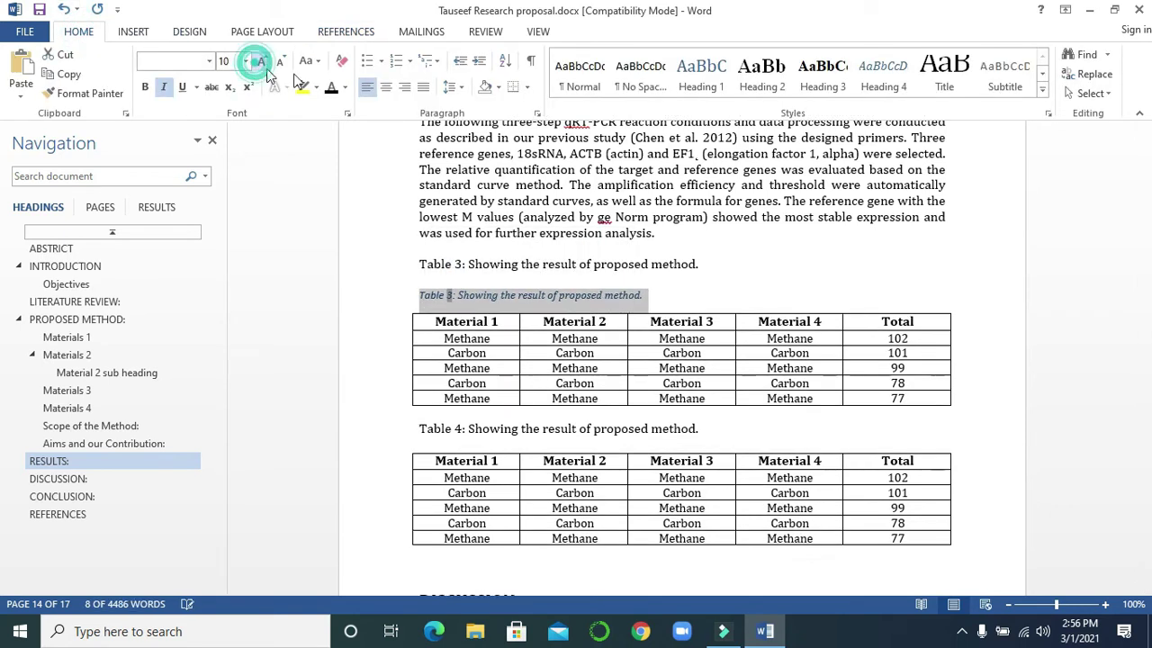
left_click(262, 61)
left_click(331, 87)
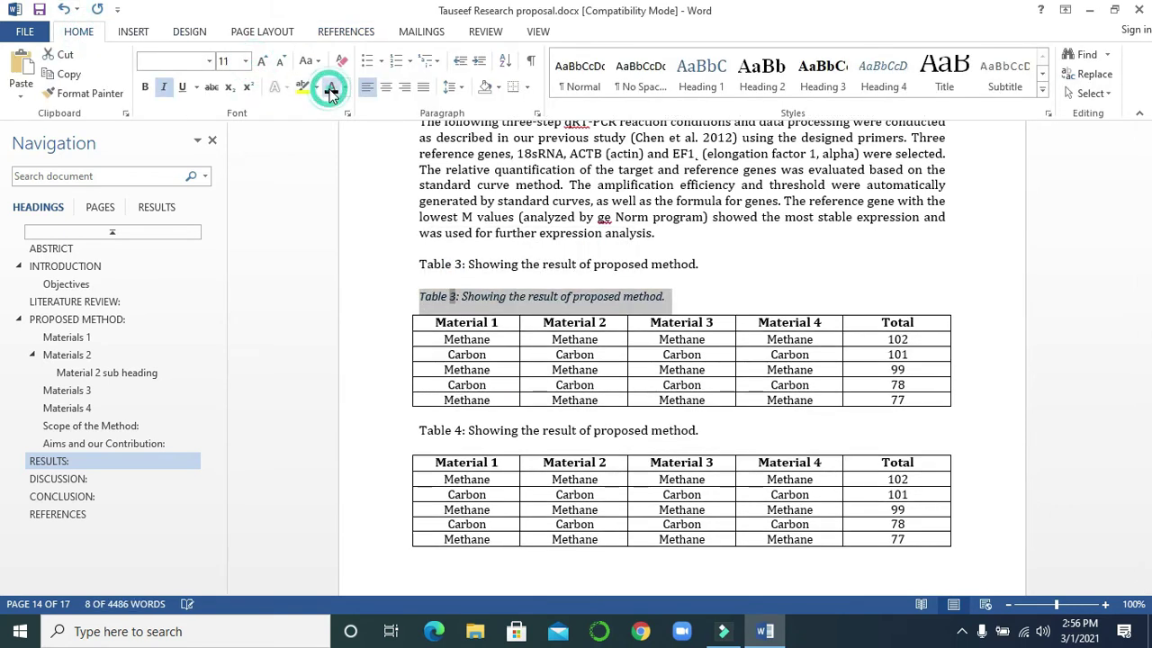
left_click(385, 87)
left_click_drag(718, 268, 428, 268)
key("Delete")
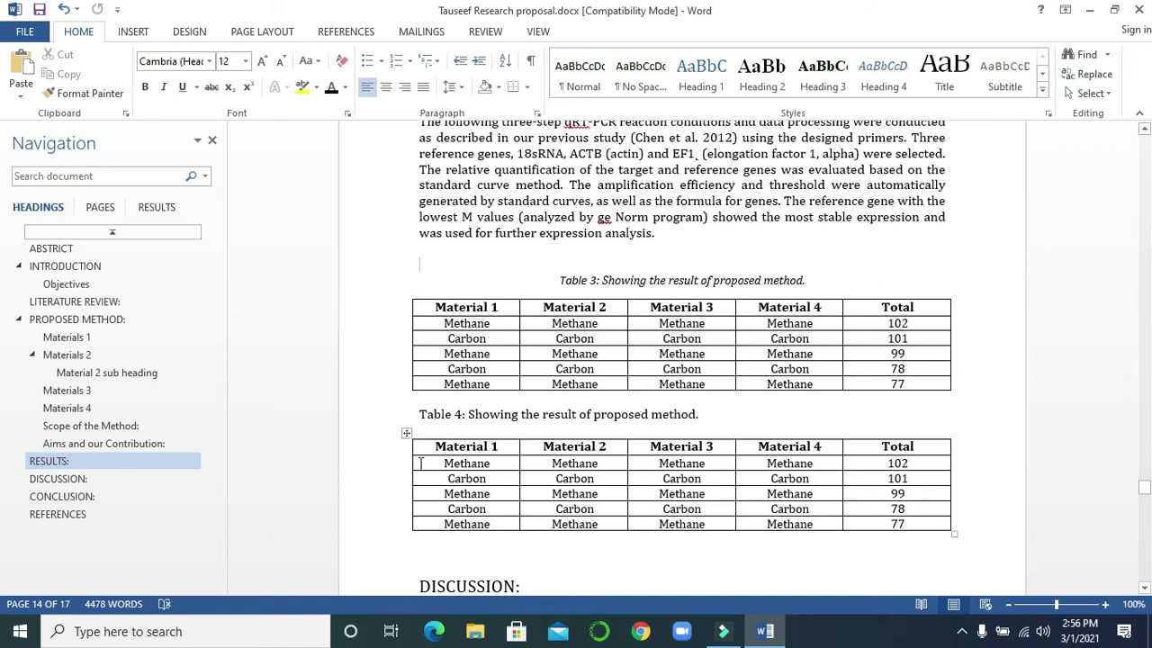
- Insert a caption with the Table label above the second table in the Results section
left_click(402, 435)
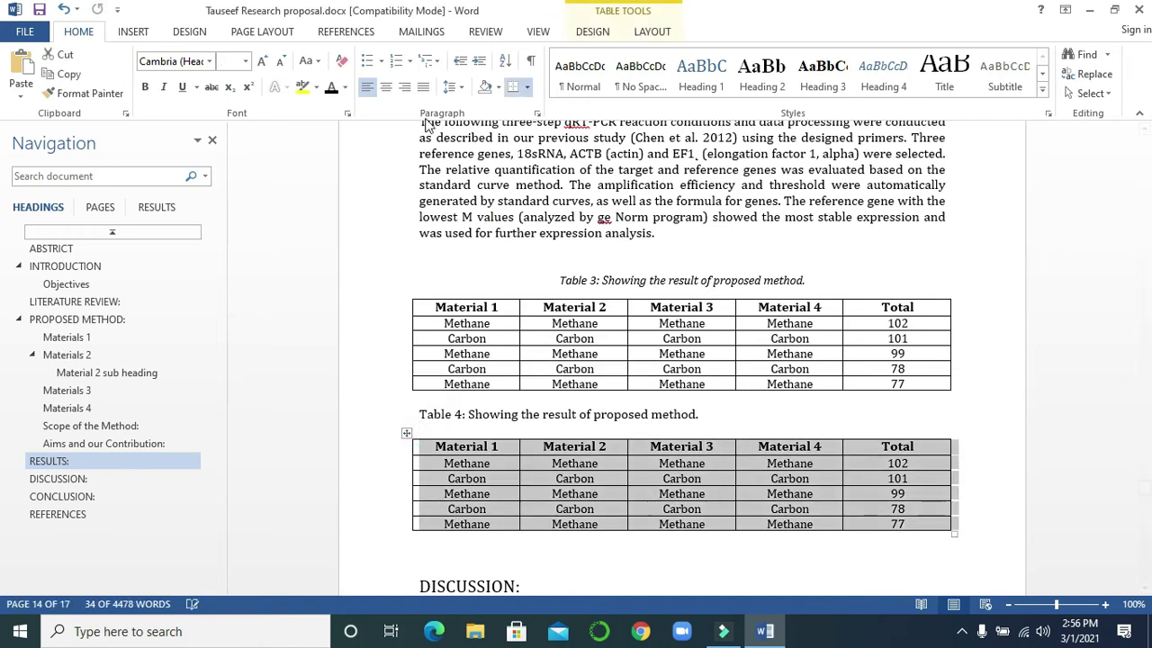
left_click(326, 32)
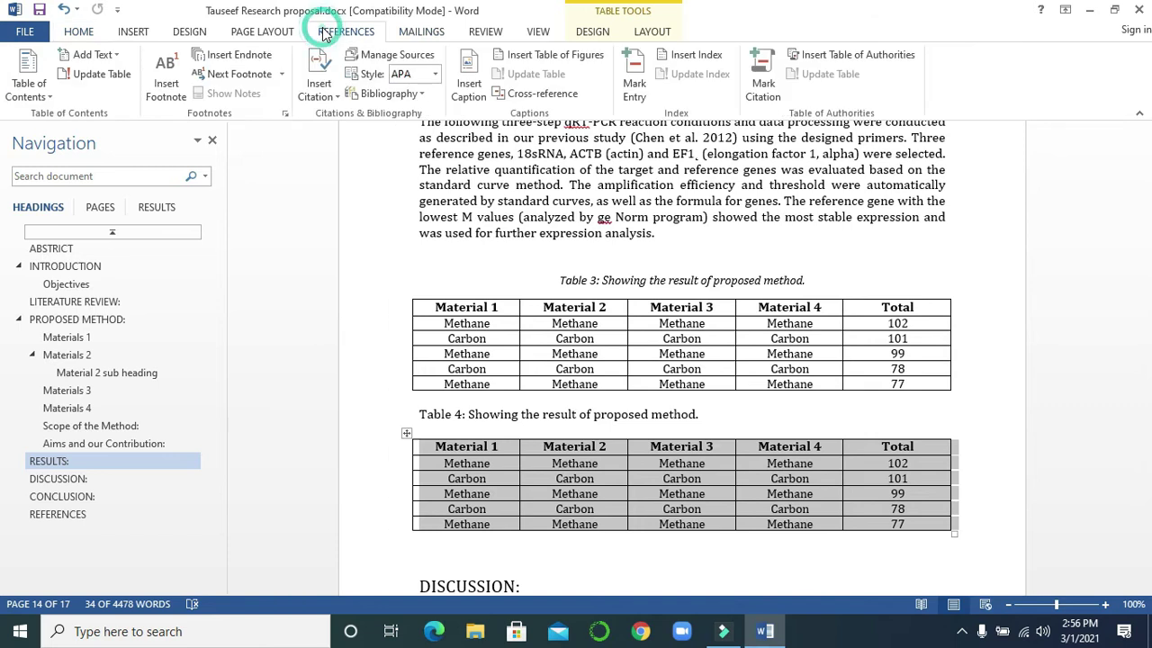
left_click(469, 80)
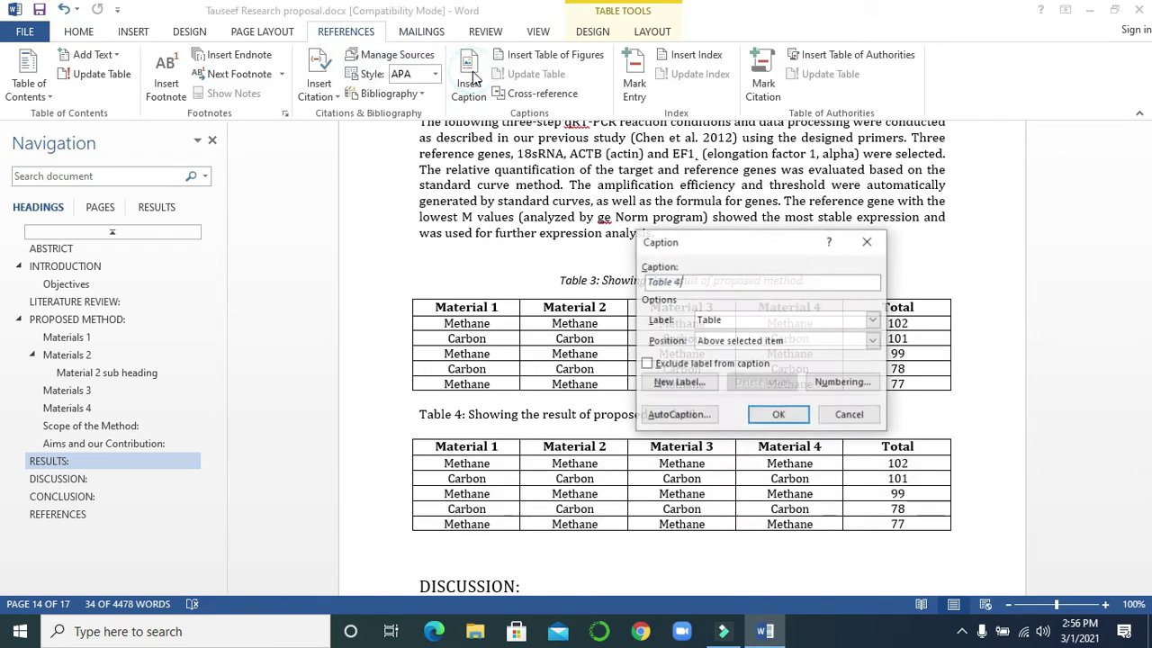
left_click(780, 416)
- Add a colon and the copied text "Showing the result of proposed method." to the second Results table's caption
left_click_drag(706, 414, 467, 414)
key("ctrl+c")
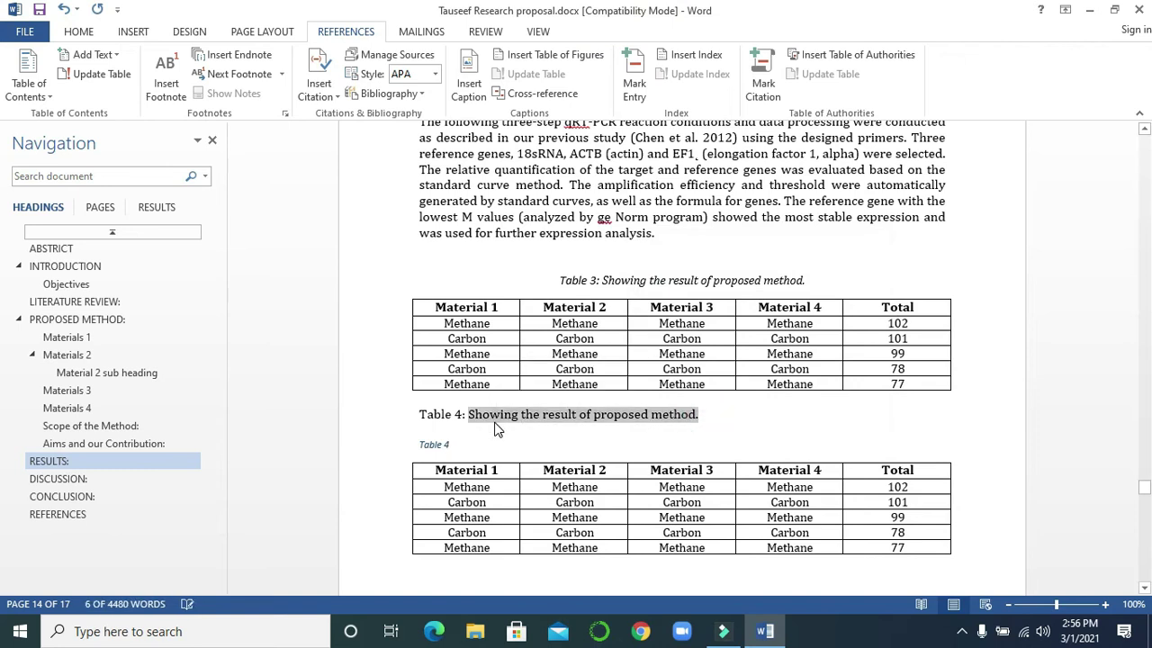
left_click(470, 447)
type(":")
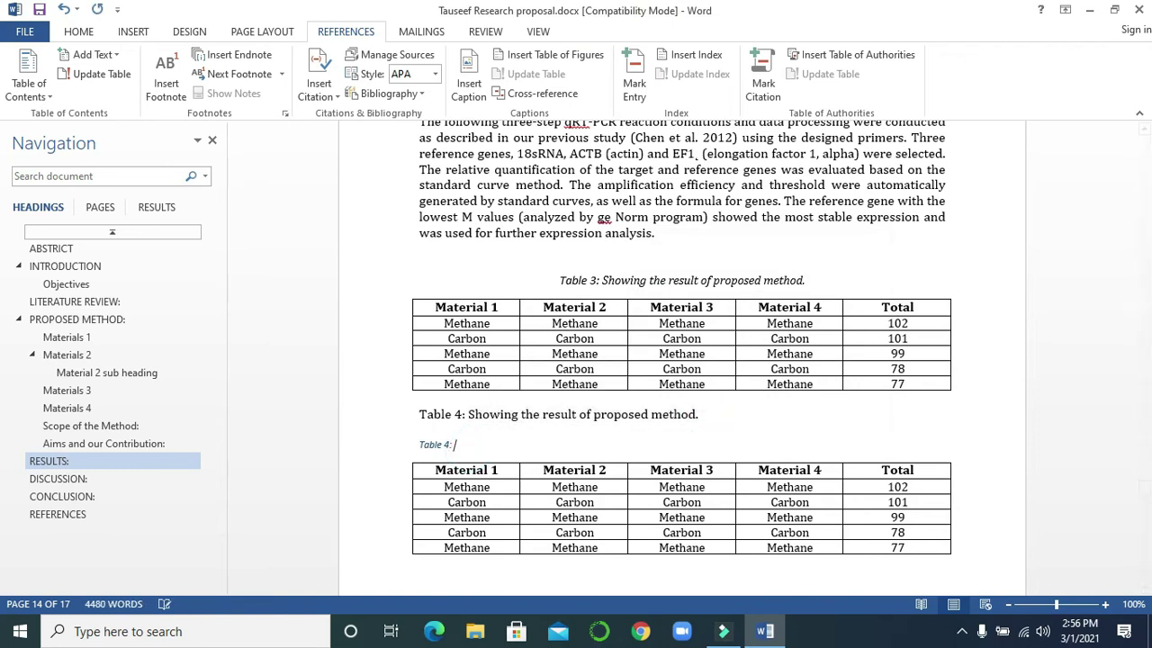
key("ctrl+v")
- Format the second Results table's caption in black 11 pt and centre it
left_click_drag(640, 441, 418, 444)
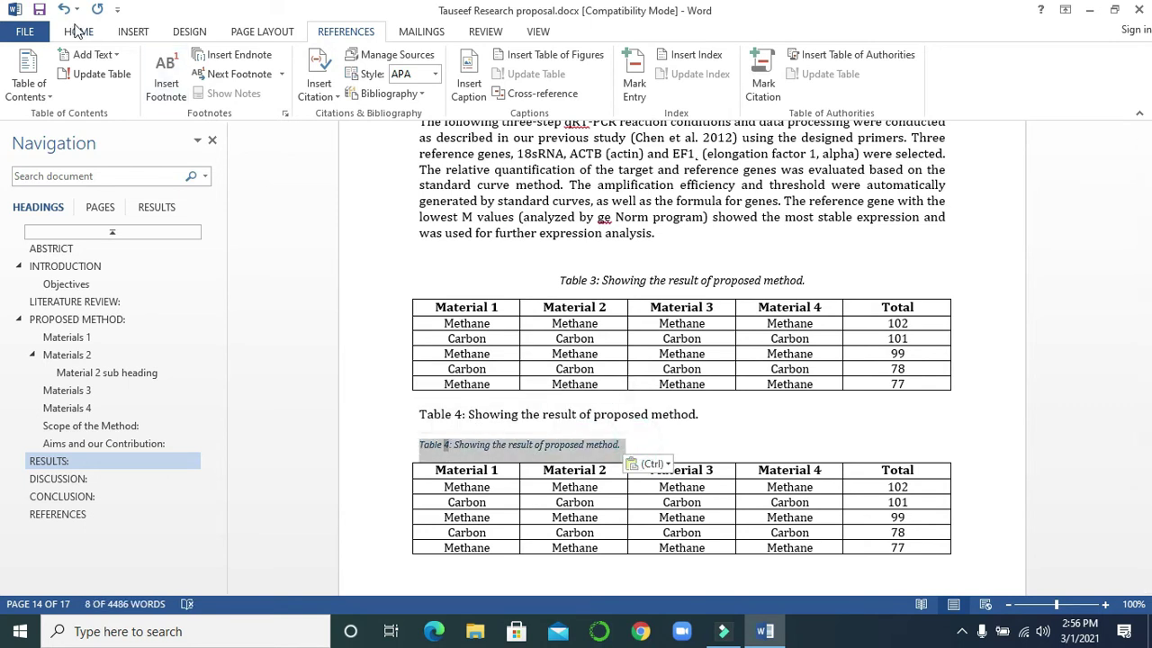
left_click(78, 31)
left_click(330, 87)
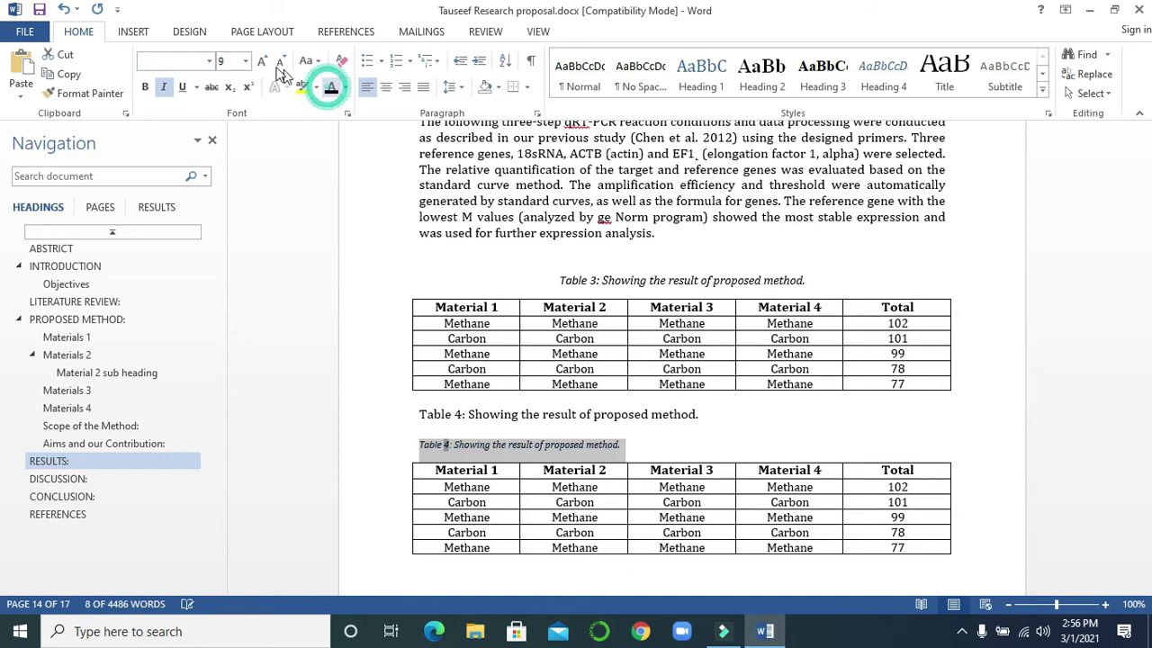
left_click(261, 61)
left_click(260, 61)
left_click(386, 87)
- Delete the old typed "Table 4" title and the extra blank line between the two Results tables
left_click_drag(709, 414, 422, 429)
key("BackSpace")
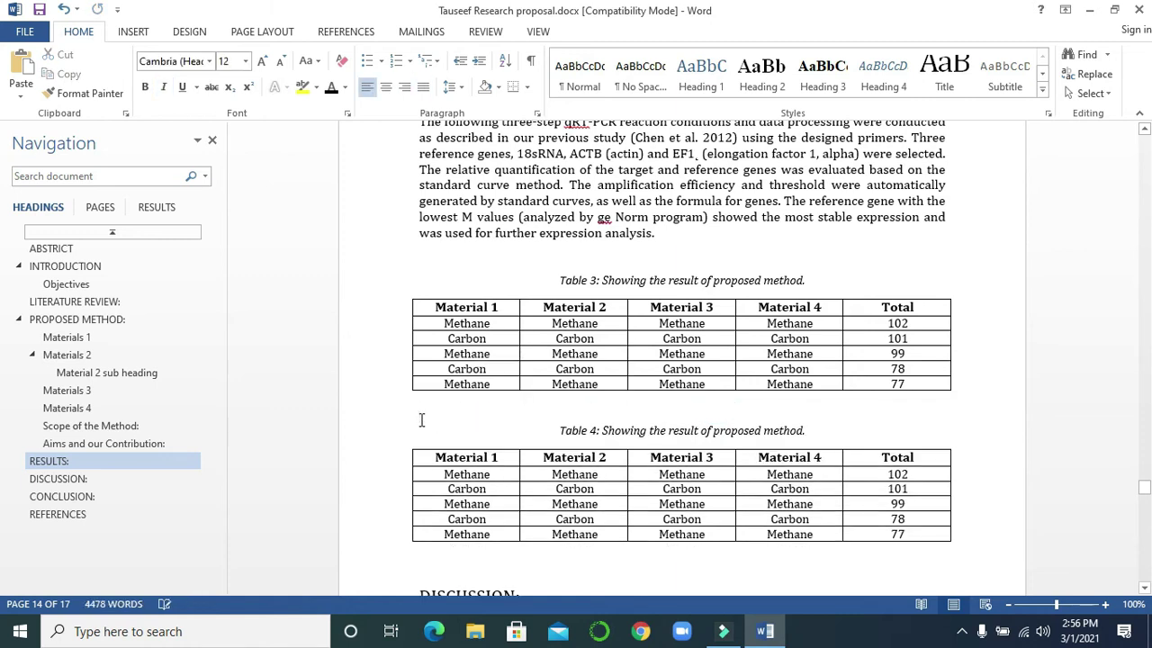
key("BackSpace")
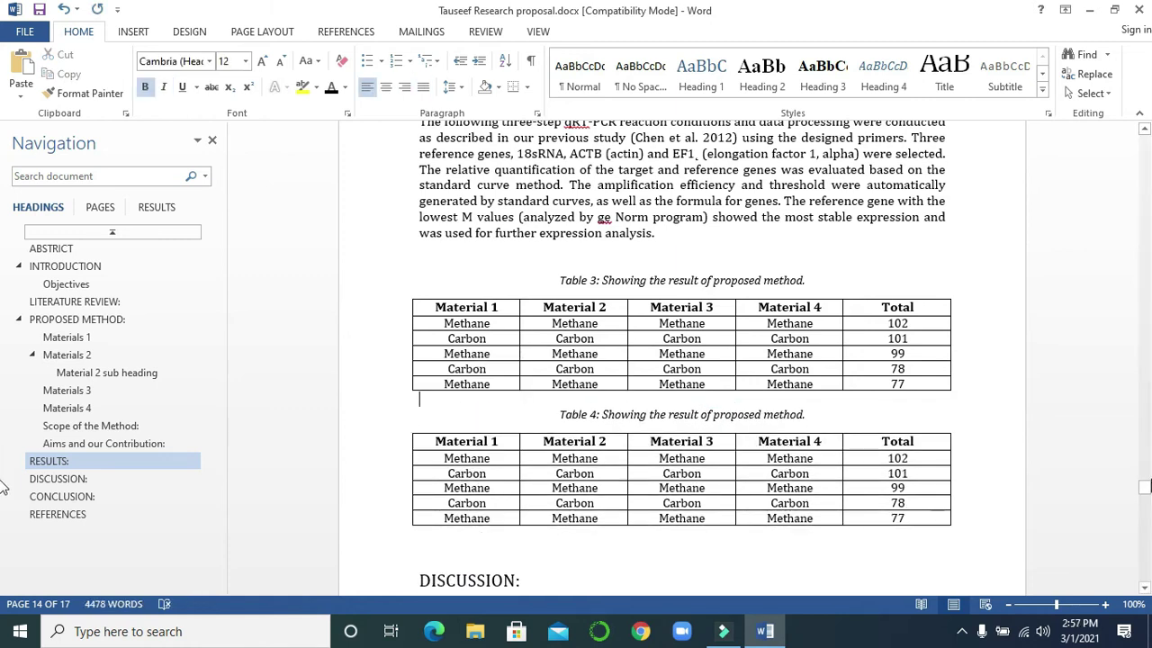
- Insert a caption with the Table label above the table at the end of the Discussion section
left_click_drag(1145, 498, 1144, 518)
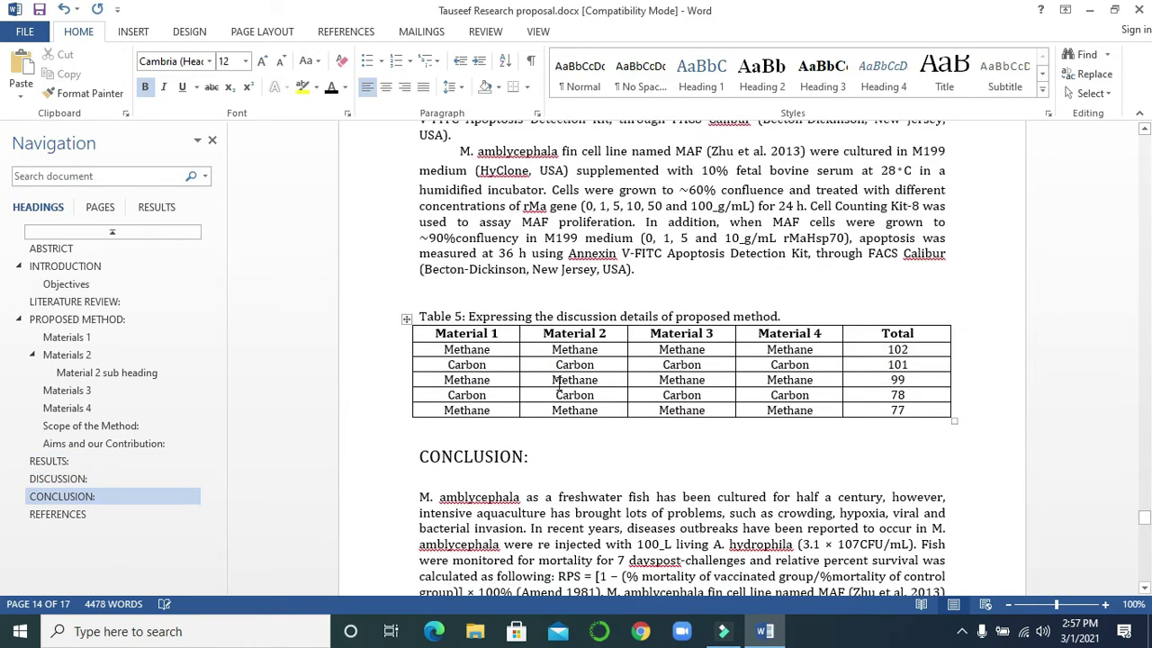
left_click(405, 319)
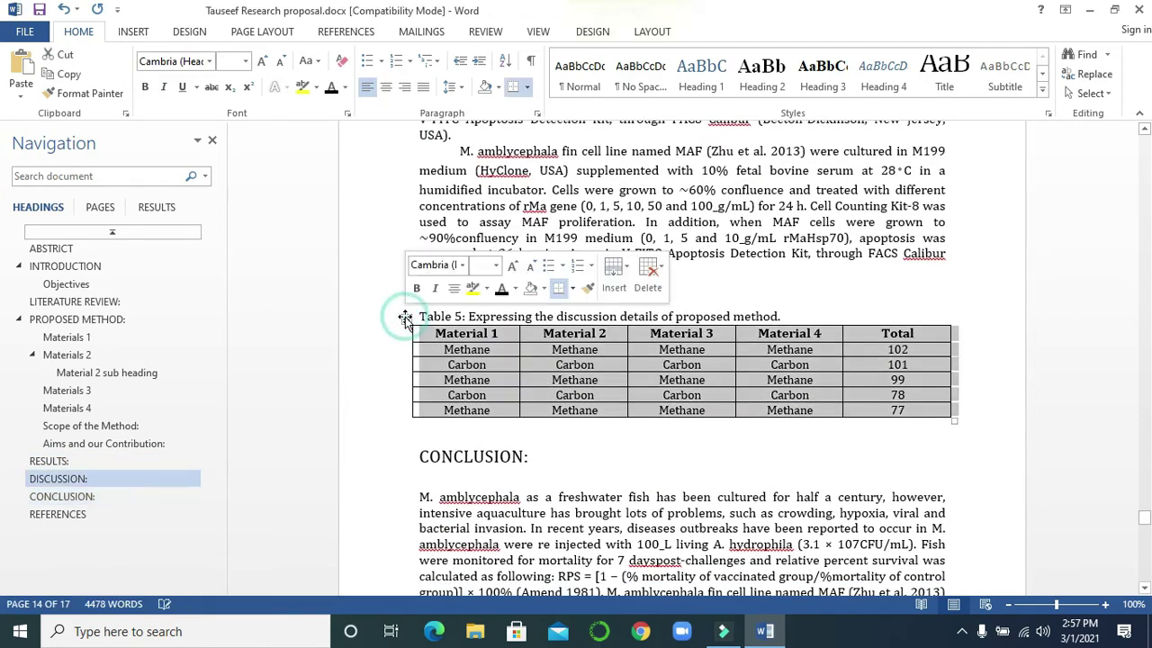
left_click(356, 34)
left_click(464, 88)
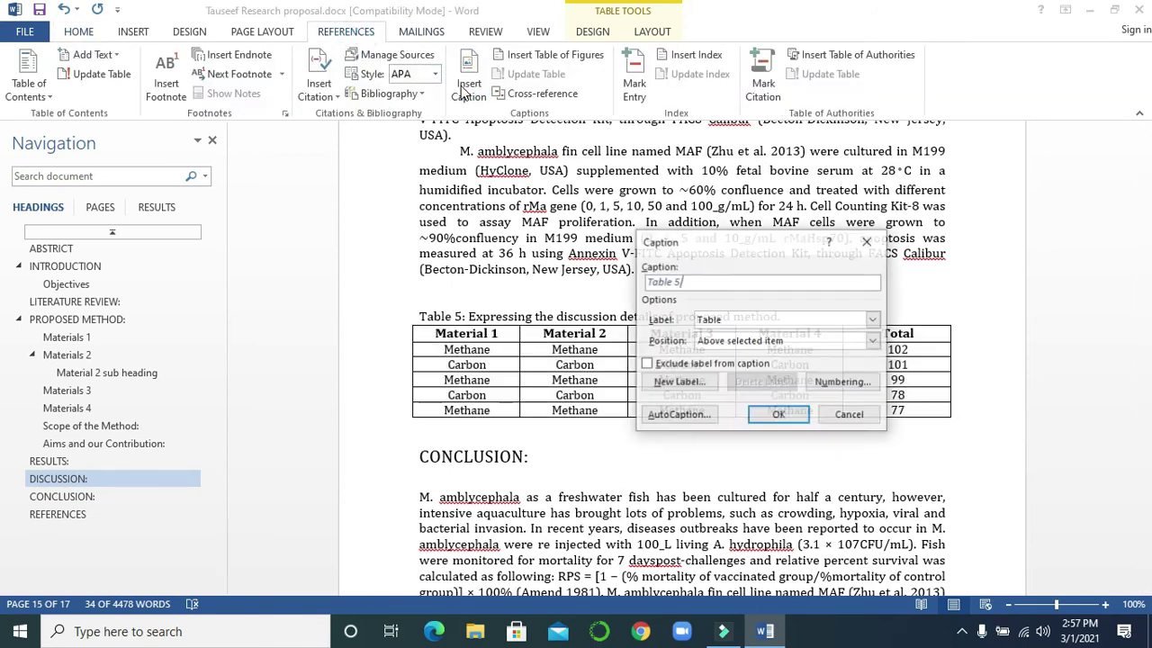
left_click(774, 415)
- Add a colon and the copied text "Expressing the discussion details of proposed method." to the Discussion table's caption
left_click(795, 318)
left_click(467, 318, "shift")
key("ctrl+c")
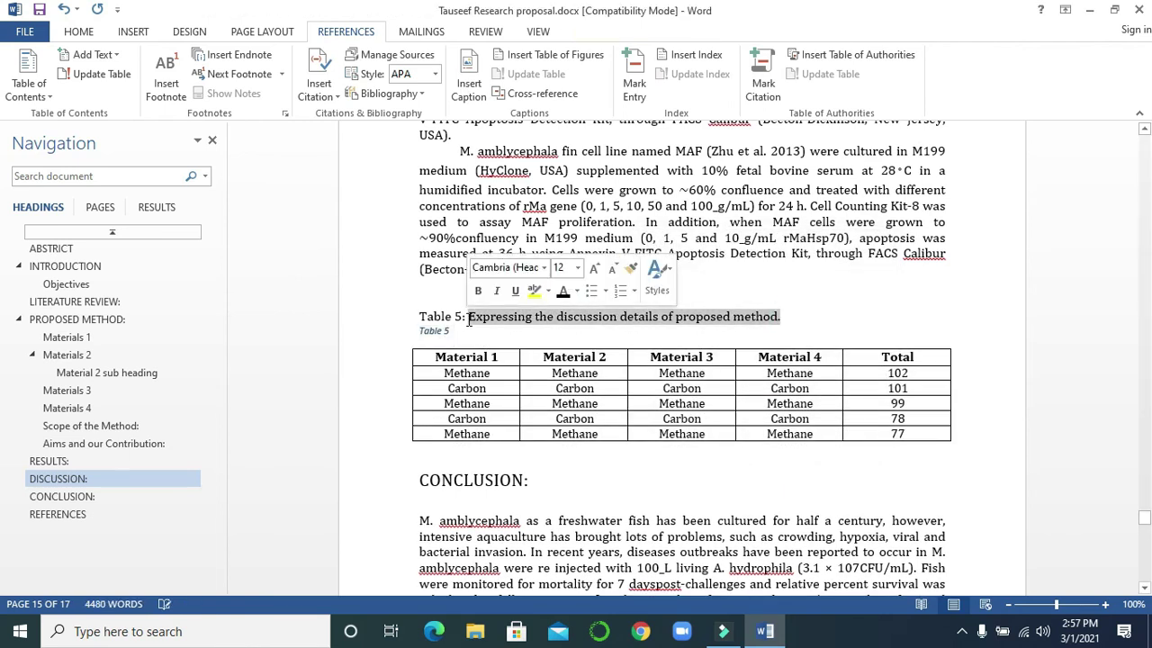
left_click(462, 328)
type(":")
key("ctrl+v")
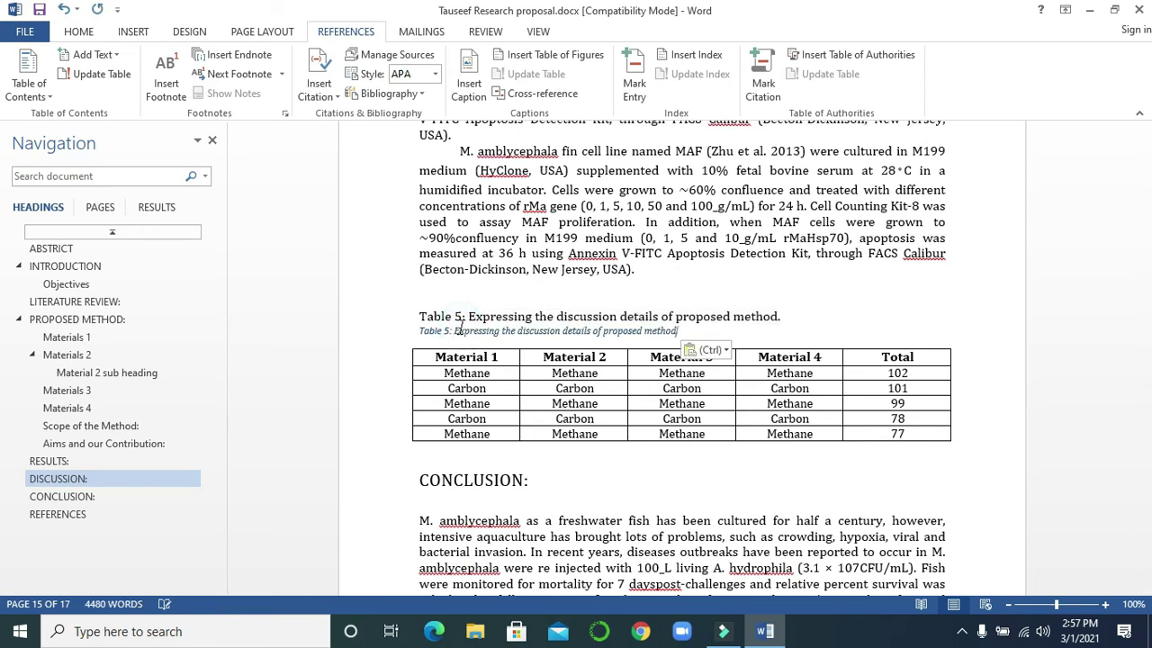
- Format the Discussion table's caption in black 11 pt and centre it
left_click_drag(697, 333, 419, 331)
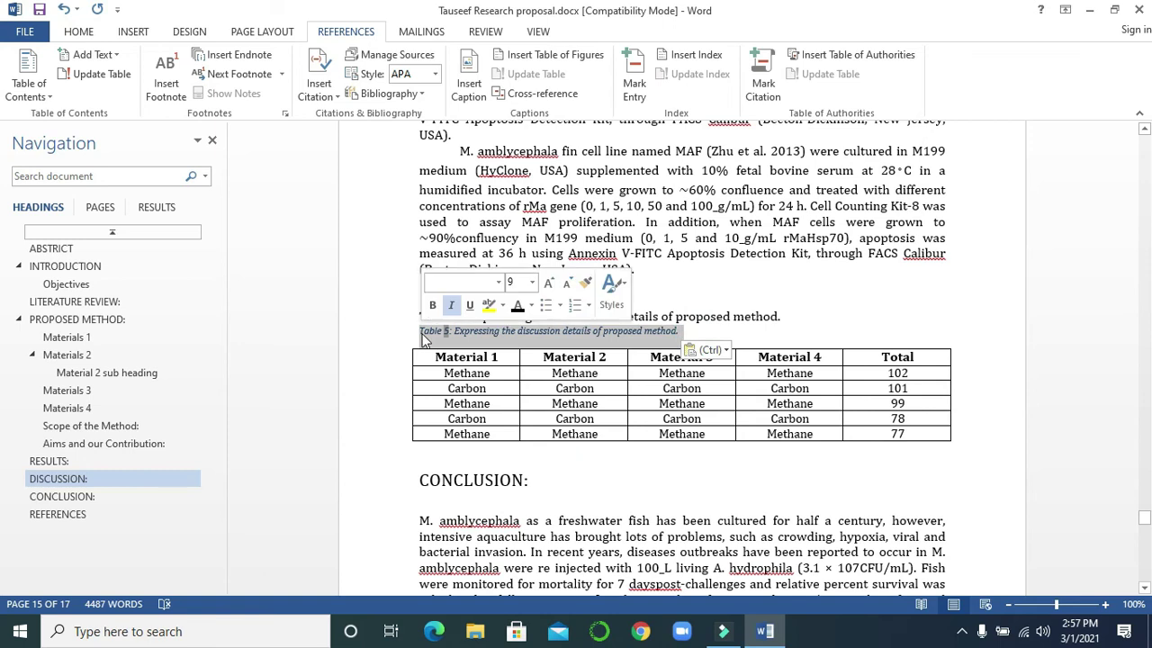
left_click(79, 31)
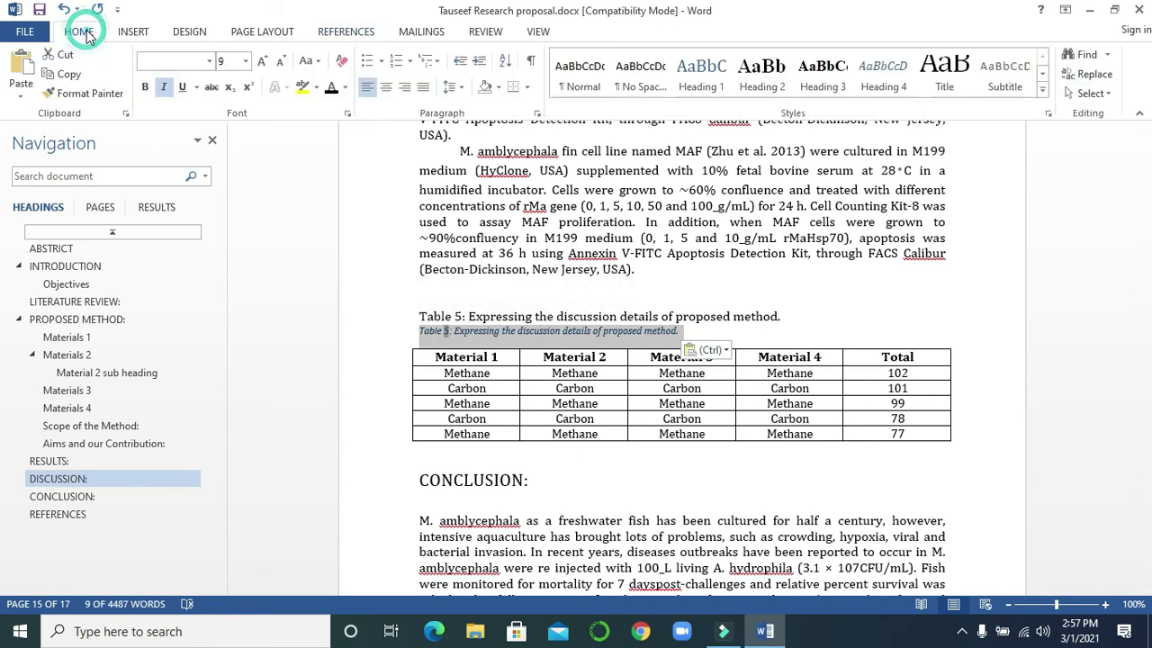
left_click(330, 87)
left_click(262, 60)
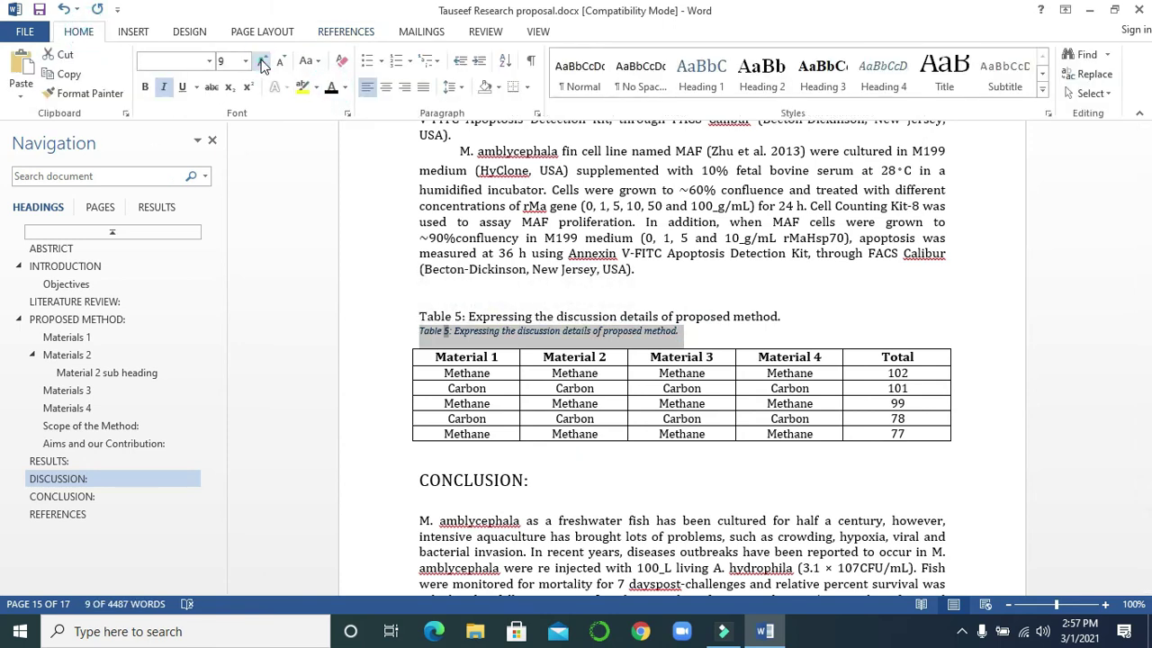
left_click(262, 60)
left_click(387, 88)
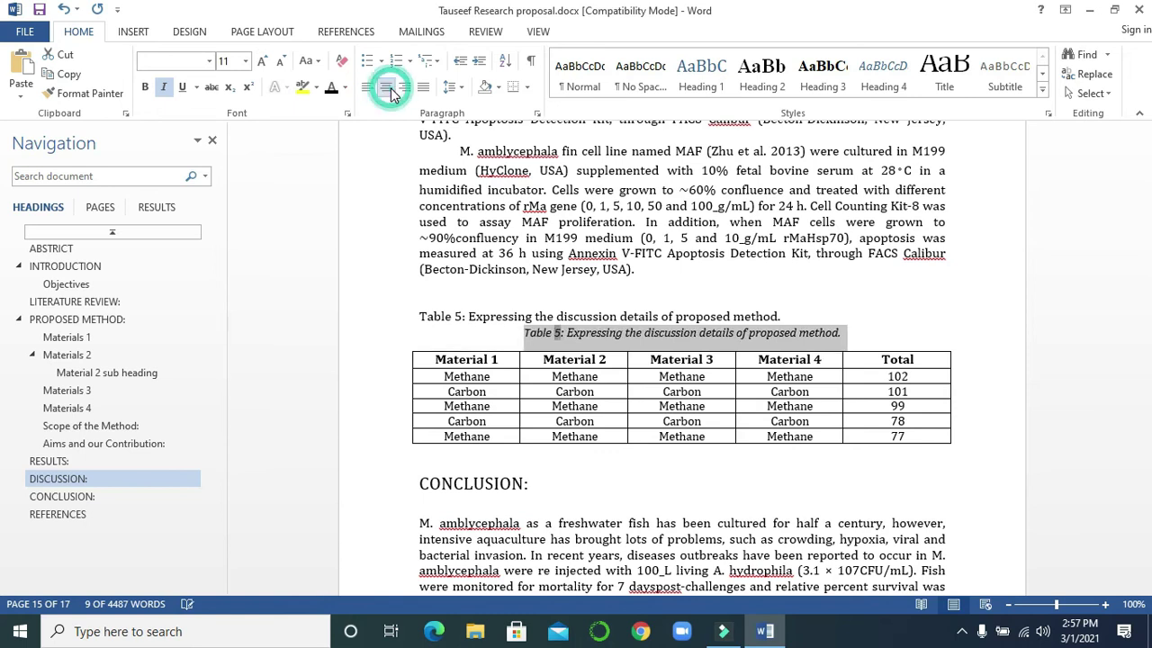
- Delete the old typed "Table 5" title above the Discussion table and centre the remaining caption again
left_click(791, 315)
left_click_drag(547, 315, 419, 316)
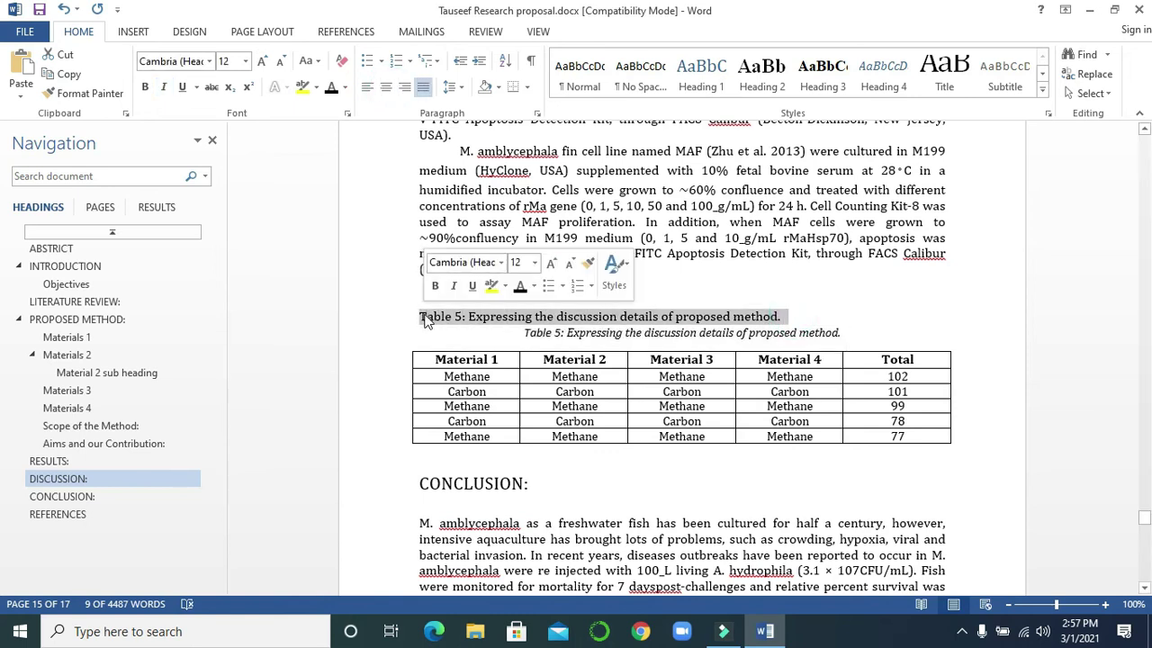
key("Delete")
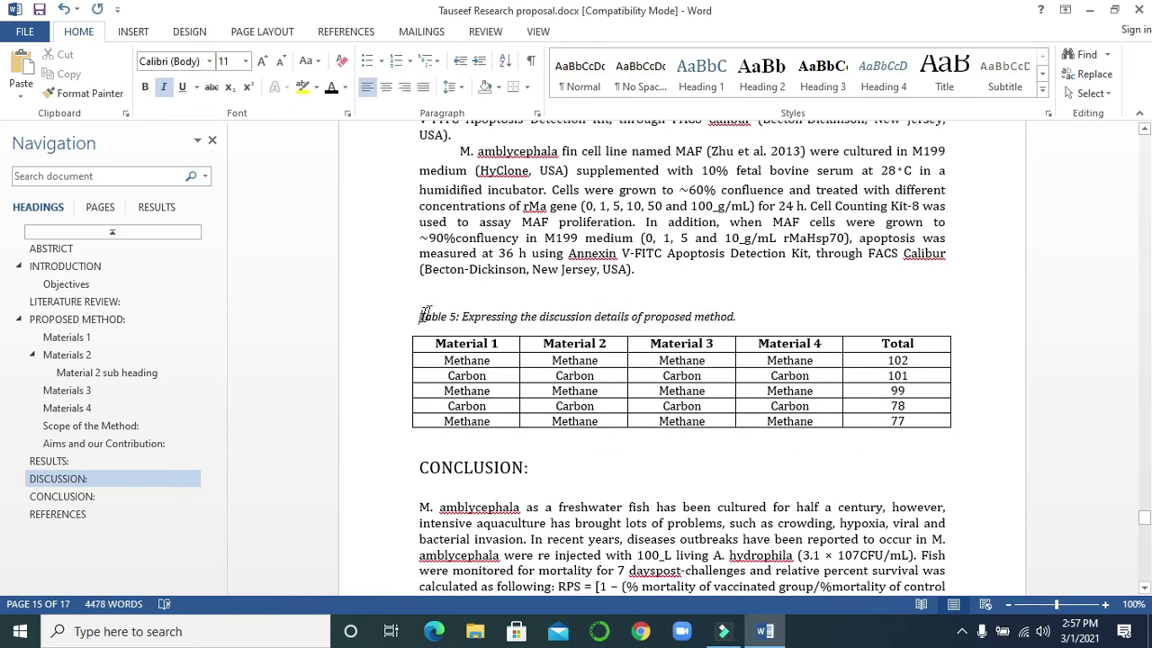
left_click(385, 87)
- Insert a table of figures with the Table caption label on the empty line below the table of contents
left_click_drag(1147, 522, 1147, 180)
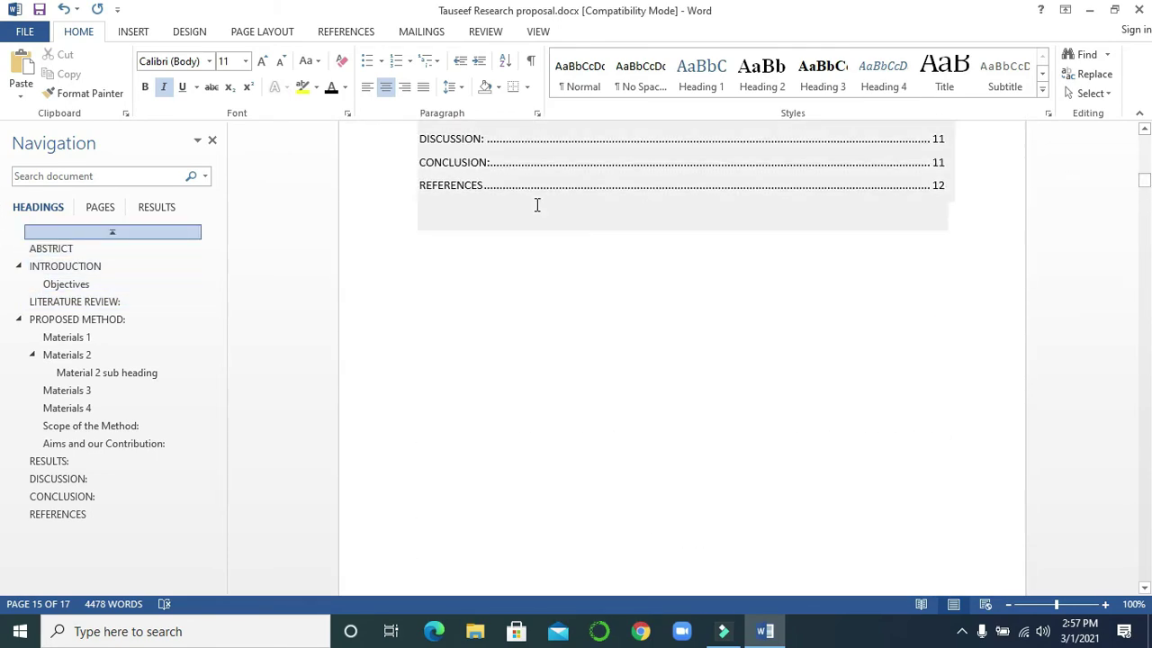
left_click(493, 262)
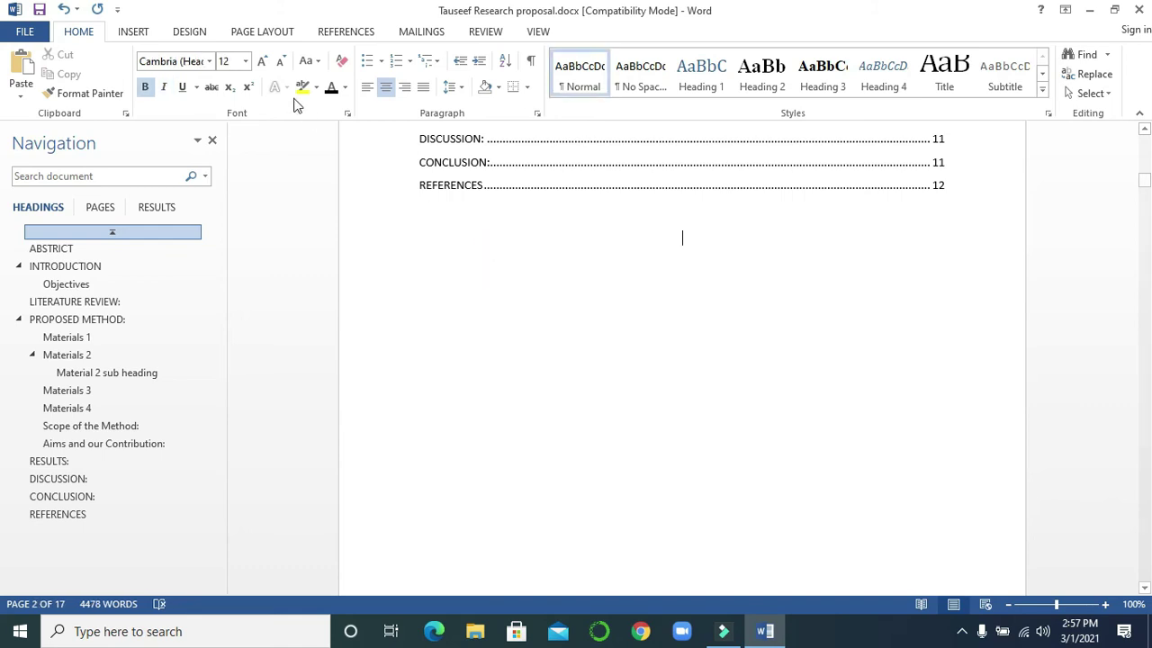
left_click(350, 32)
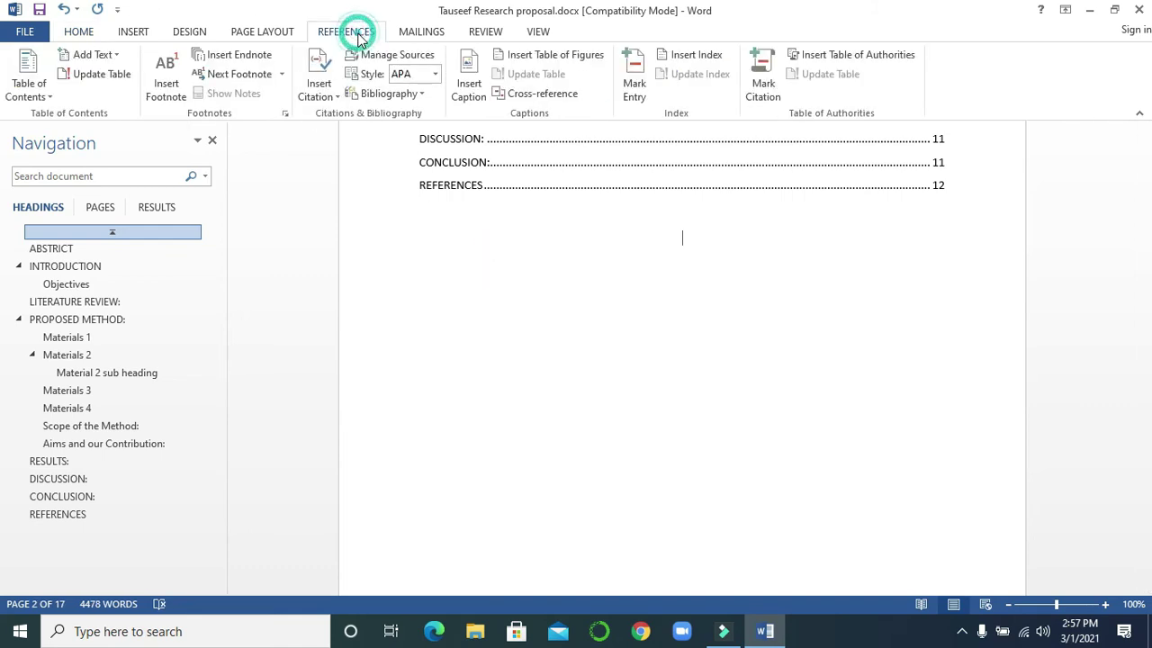
left_click(555, 56)
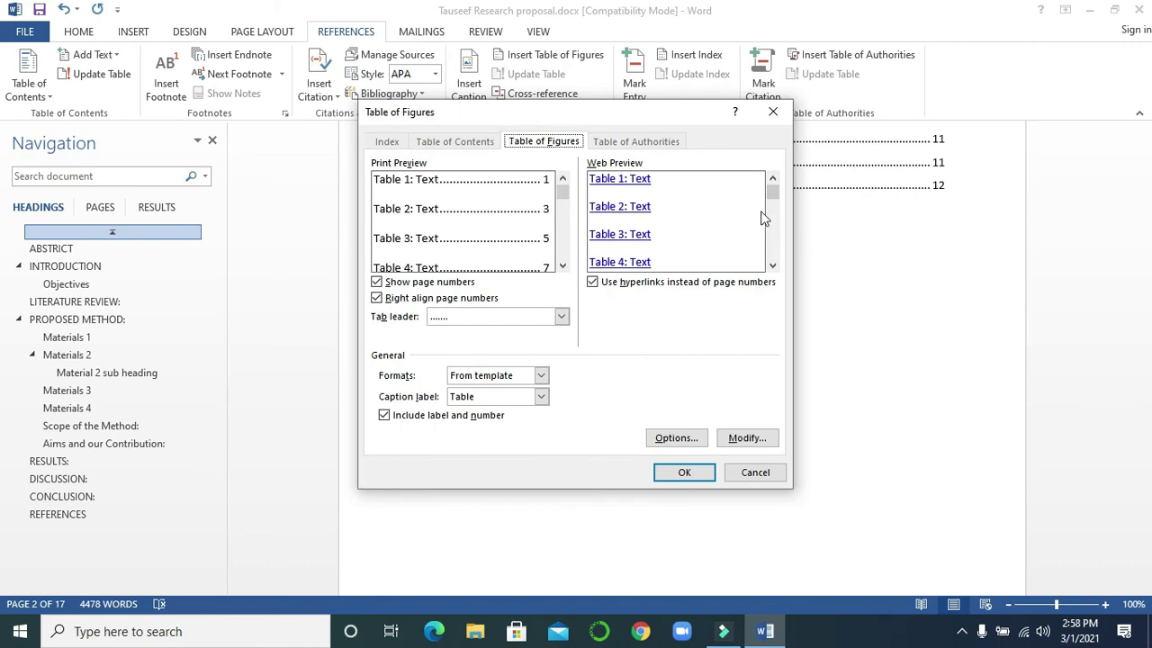
left_click(675, 473)
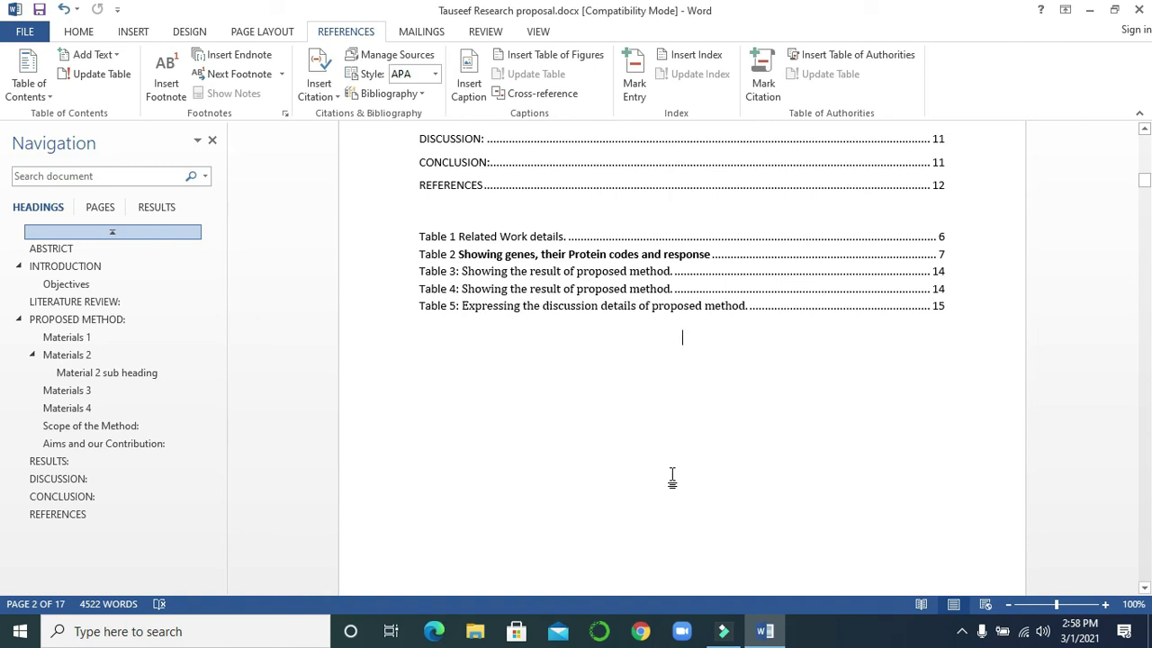
- Insert a second table of figures with the Figure caption label below the list of tables
left_click(468, 83)
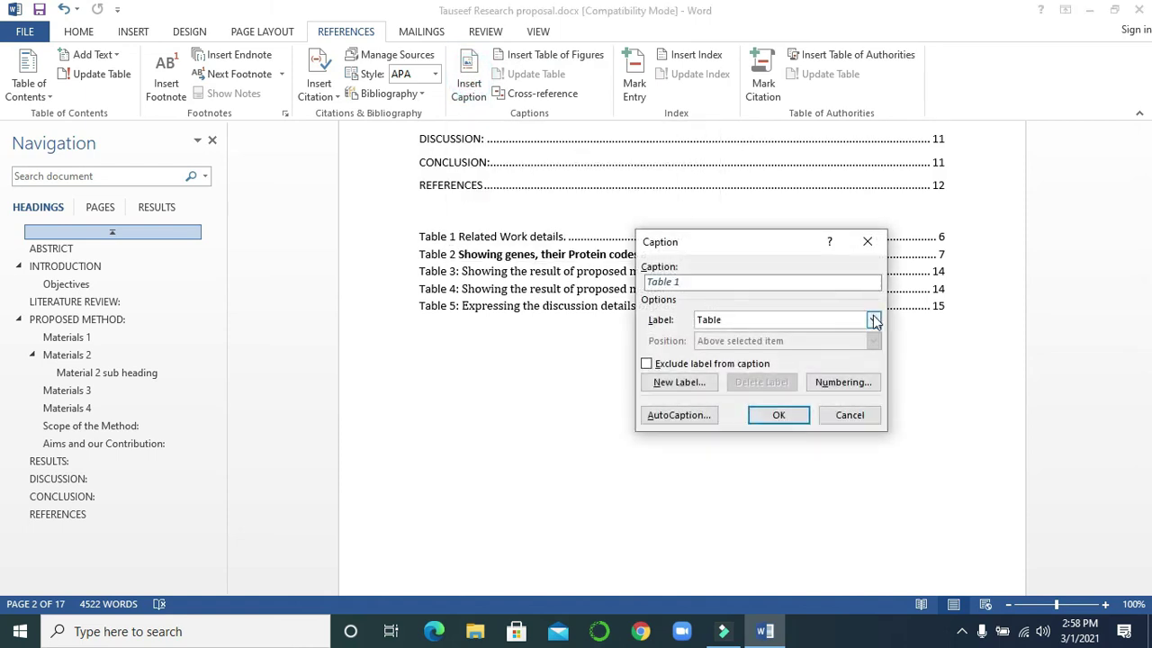
left_click(869, 241)
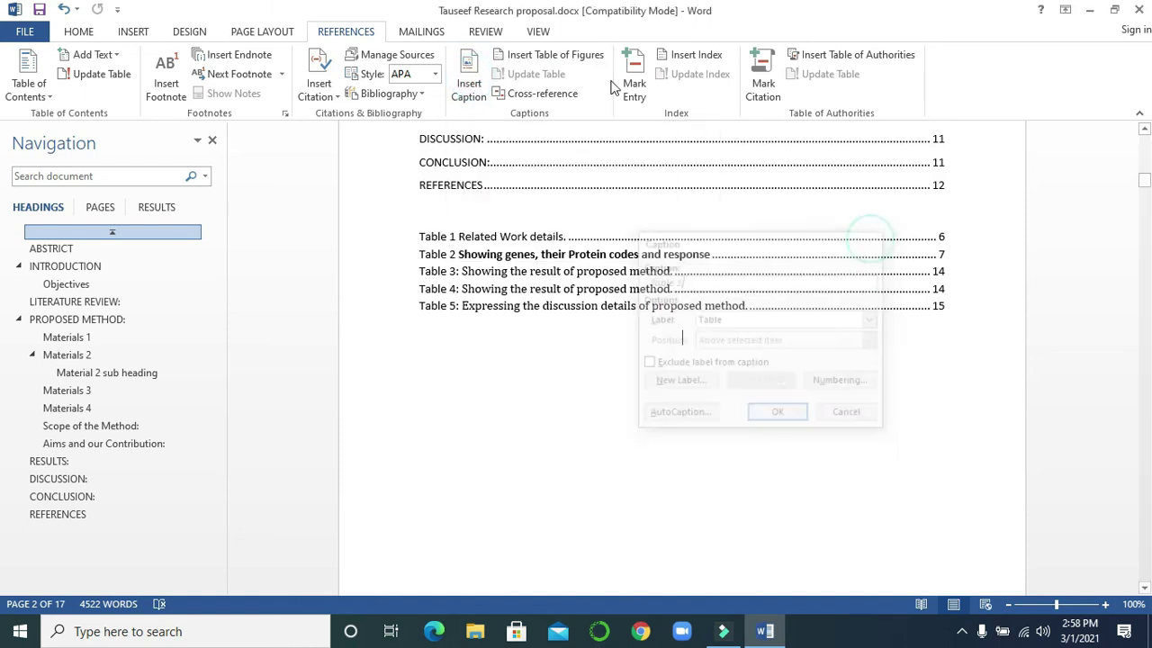
left_click(565, 57)
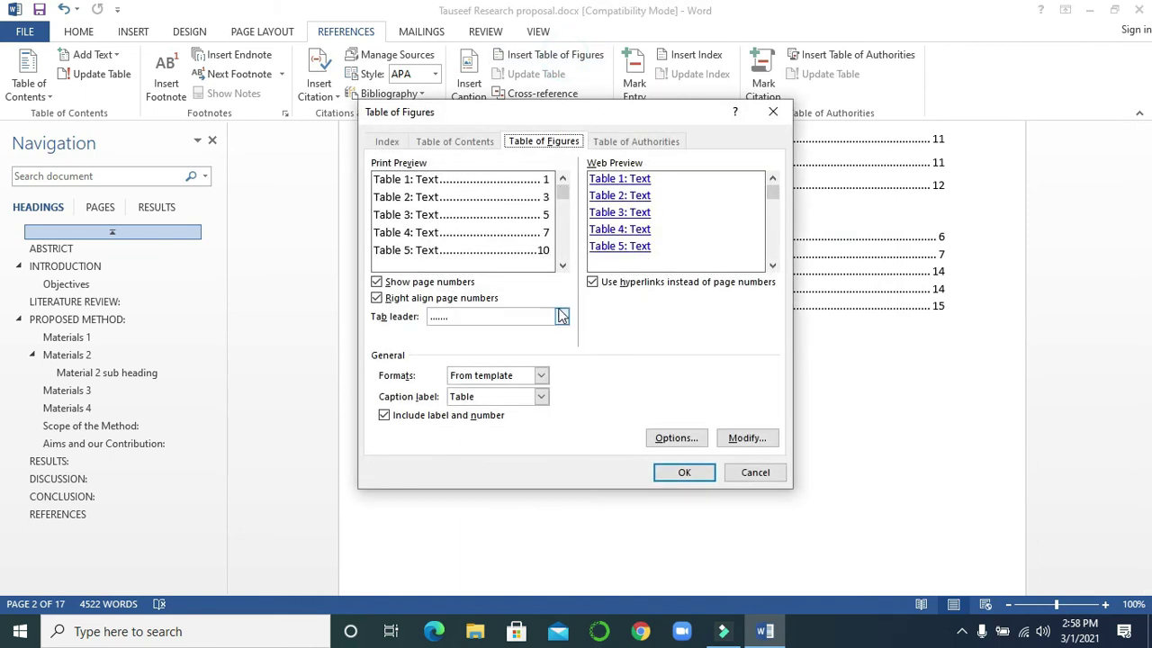
left_click(542, 397)
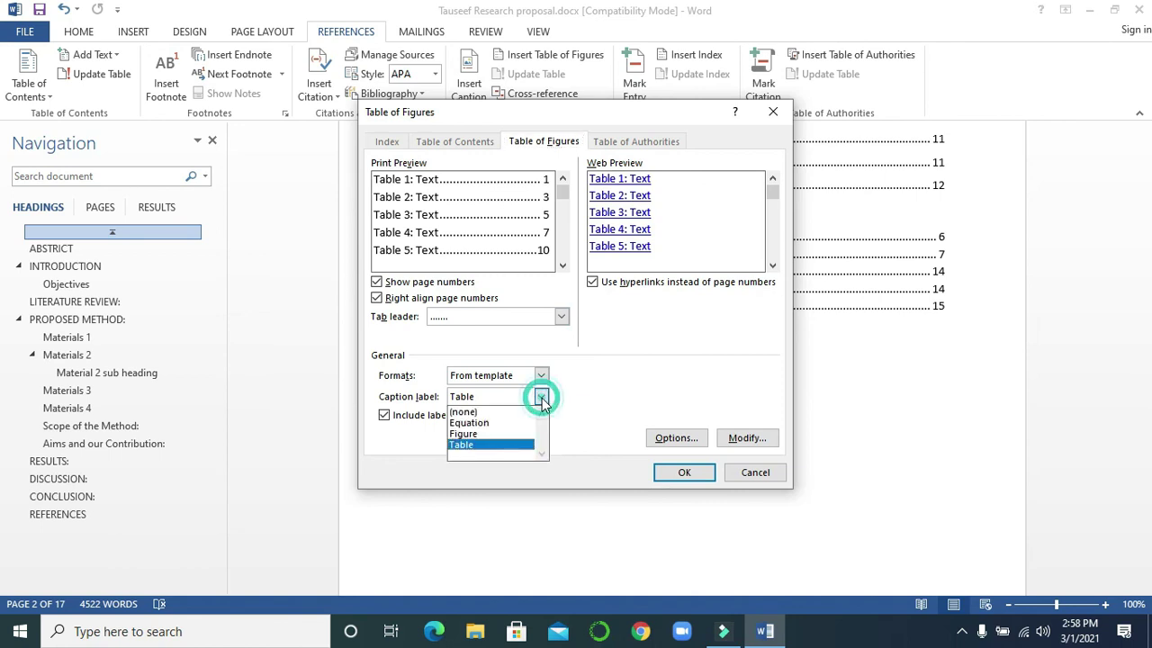
left_click(491, 436)
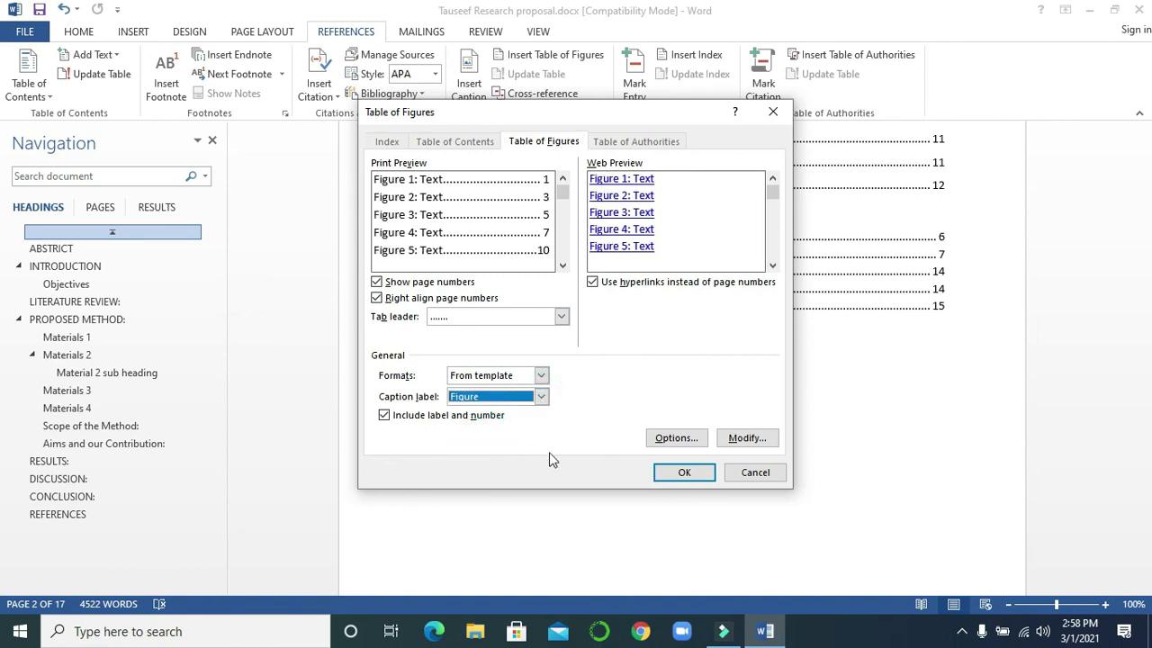
left_click(683, 471)
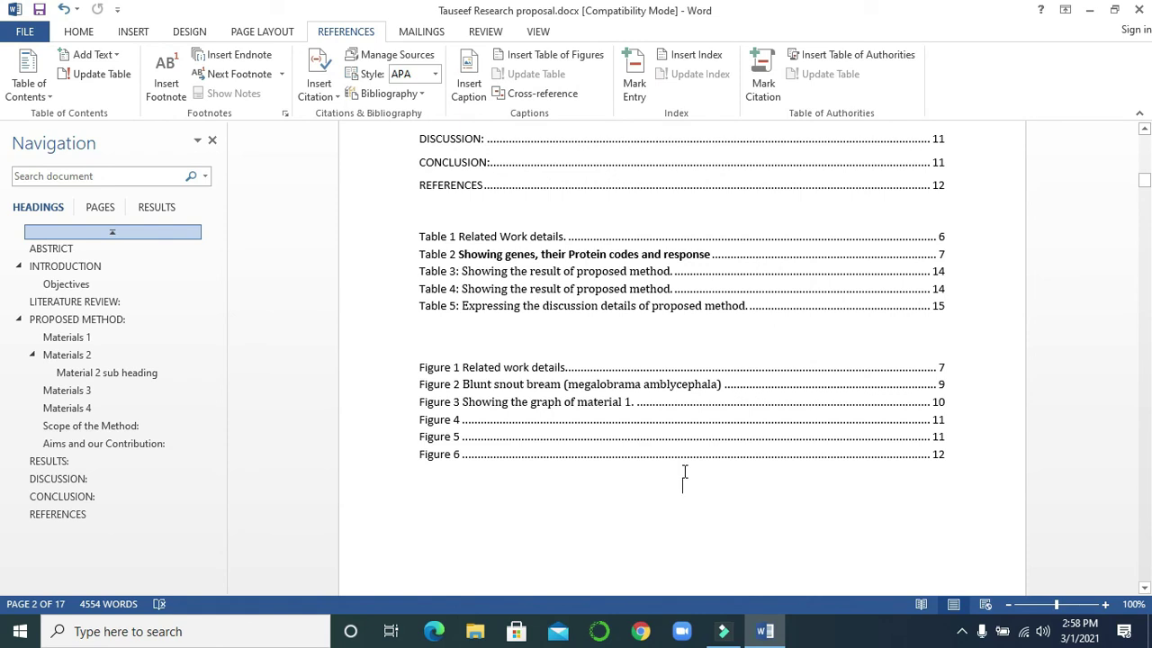
left_click(414, 235)
left_click_drag(424, 234, 554, 283)
mouse_move(400, 370)
left_mouse_down()
mouse_move(468, 429)
mouse_move(471, 461)
left_mouse_up()
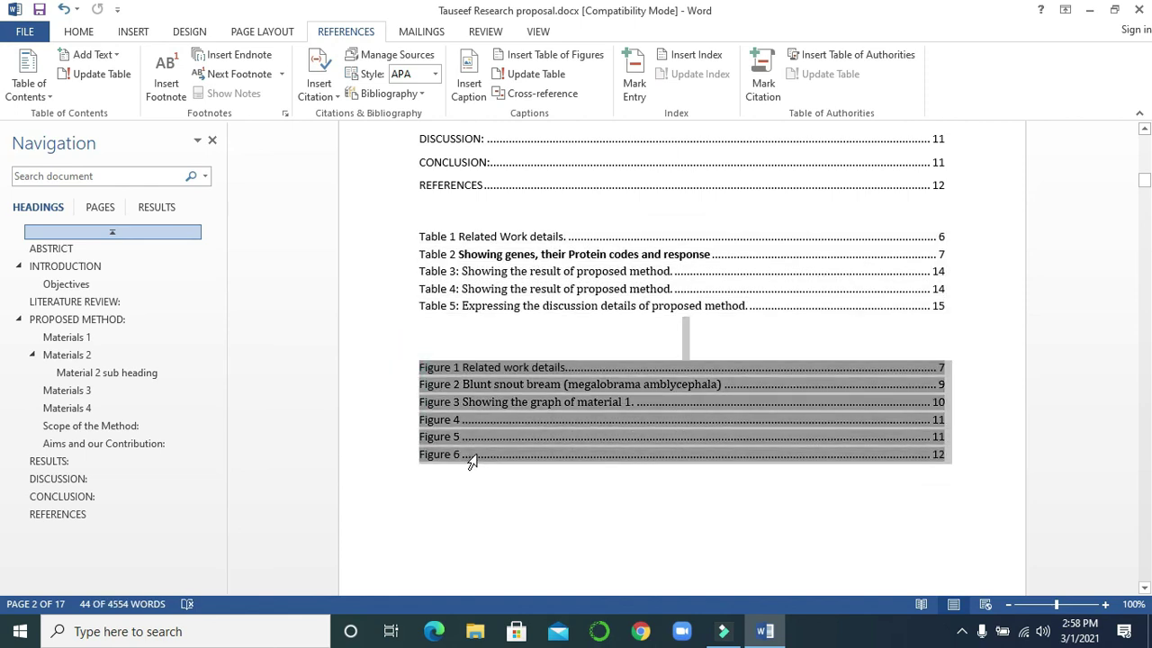
left_click(671, 507)
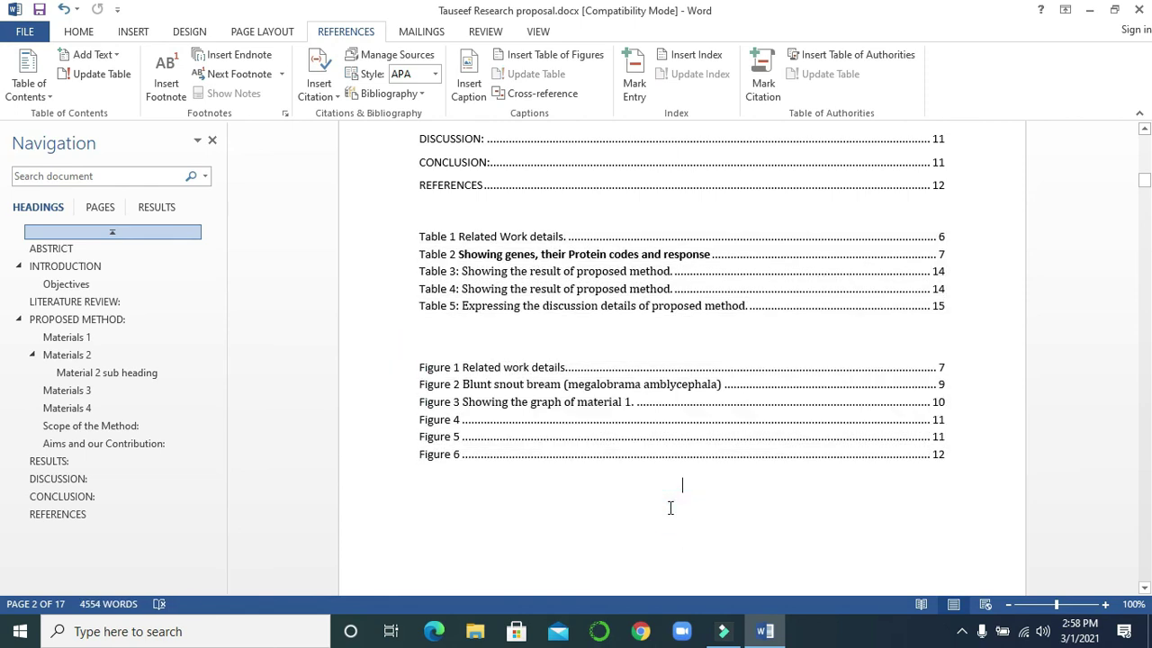